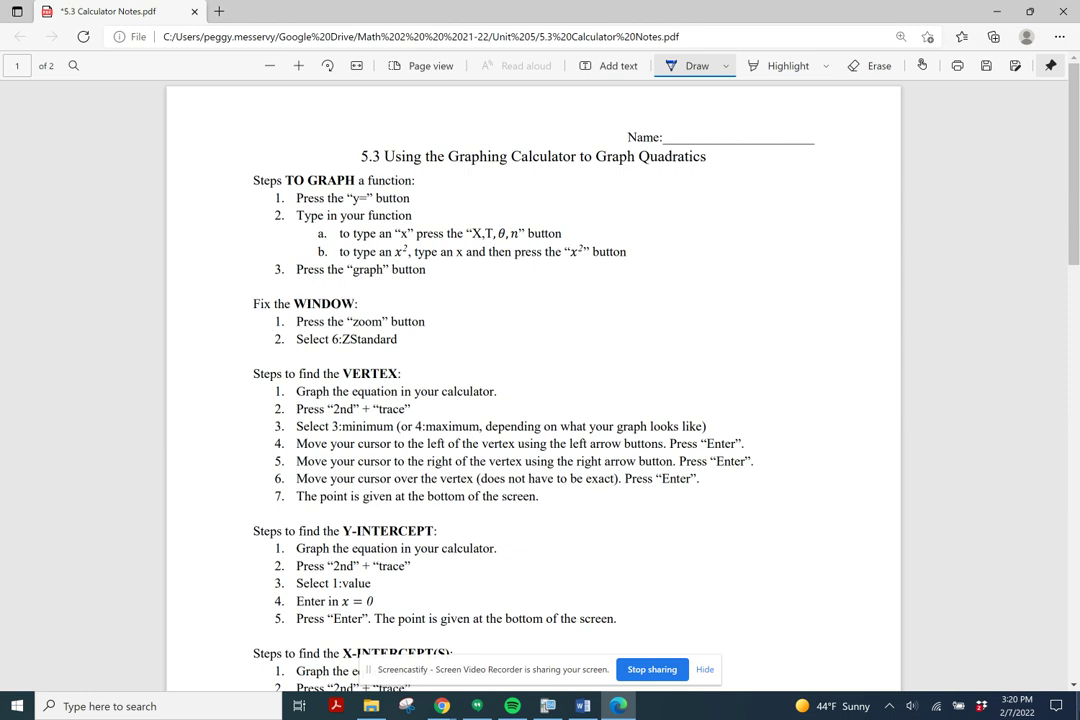
mouse_move(782, 252)
left_mouse_down()
mouse_move(805, 272)
mouse_move(785, 276)
mouse_move(795, 281)
left_mouse_up()
left_click(790, 266)
left_click(797, 262)
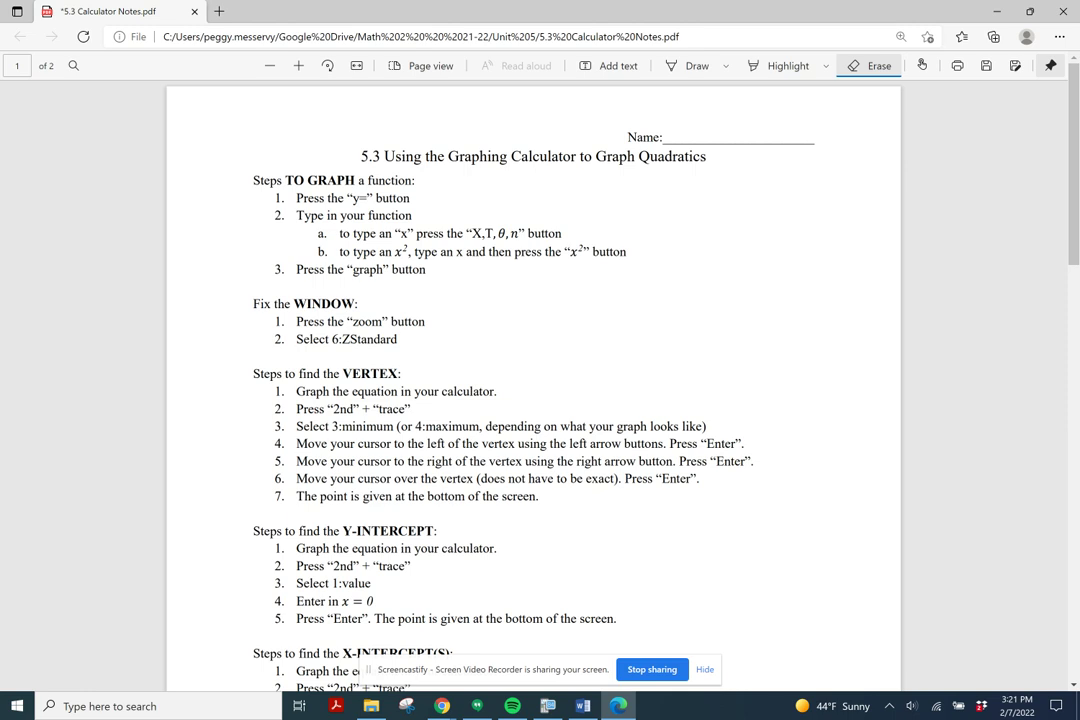
- Switch from erasing to the Draw pen, keeping blue ink and a thin line
left_click(697, 65)
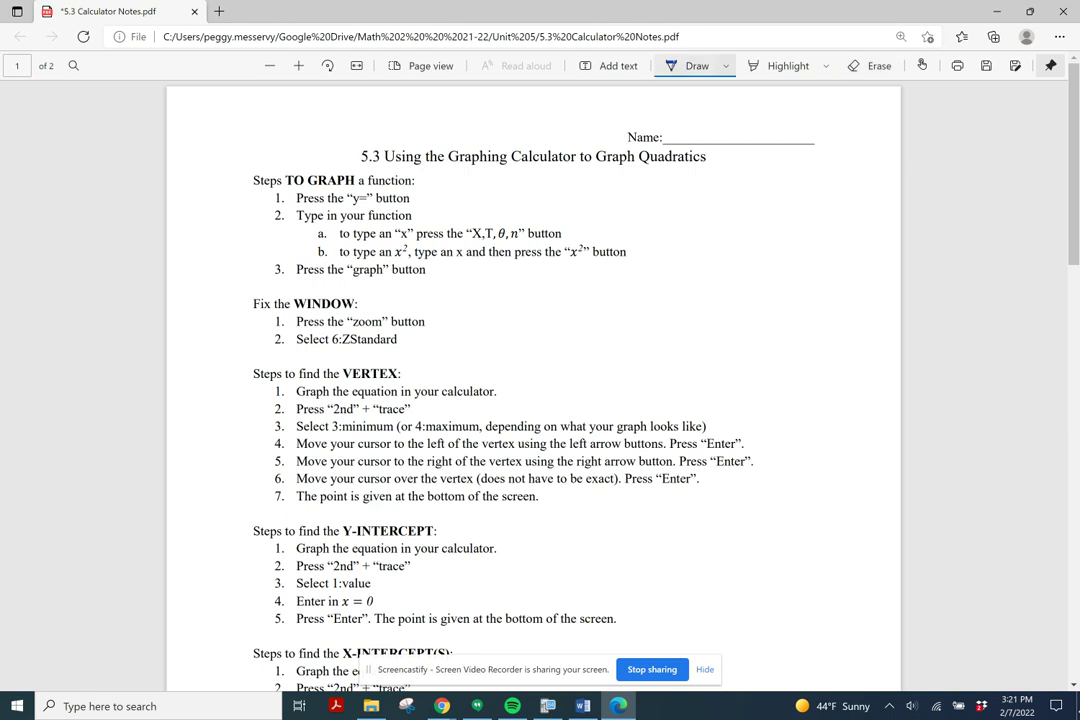
left_click(725, 65)
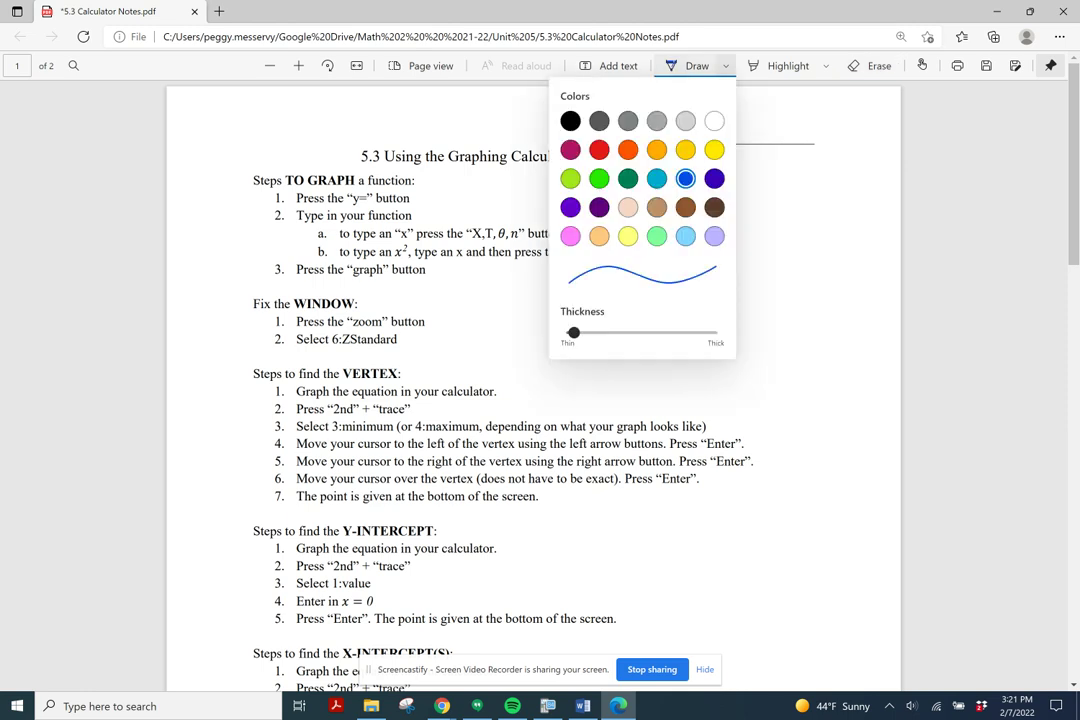
left_click(885, 433)
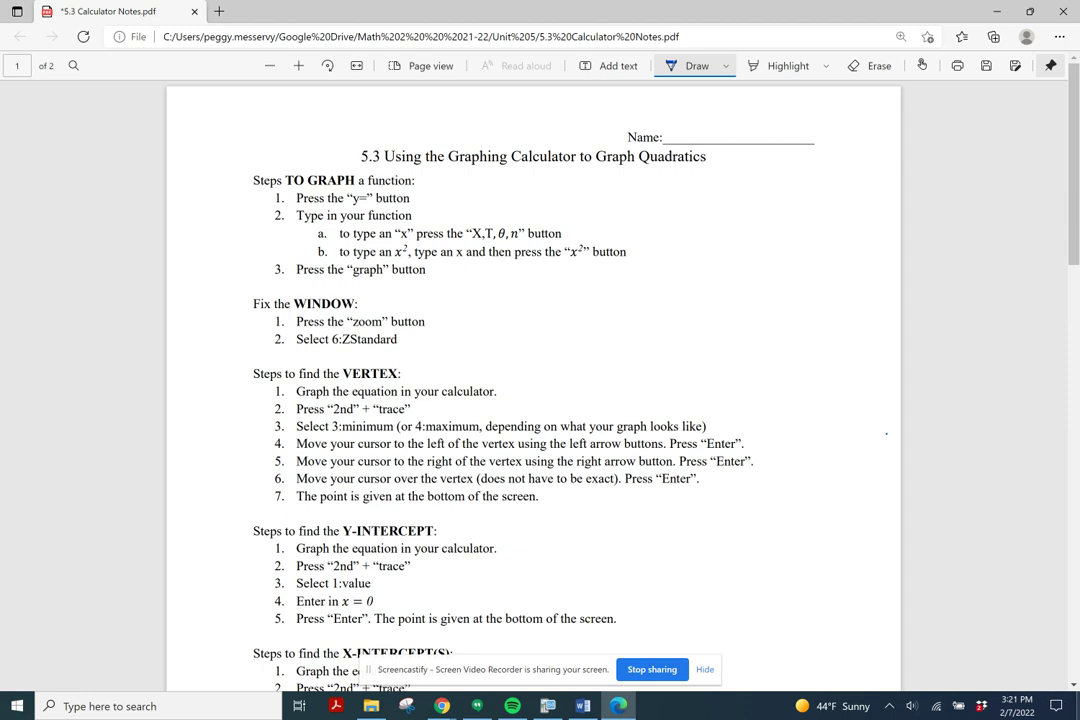
- Look through the worksheet's graphing calculator instructions and the two example problems on key features
scroll(537, 302, "down", 3)
scroll(552, 316, "down", 3)
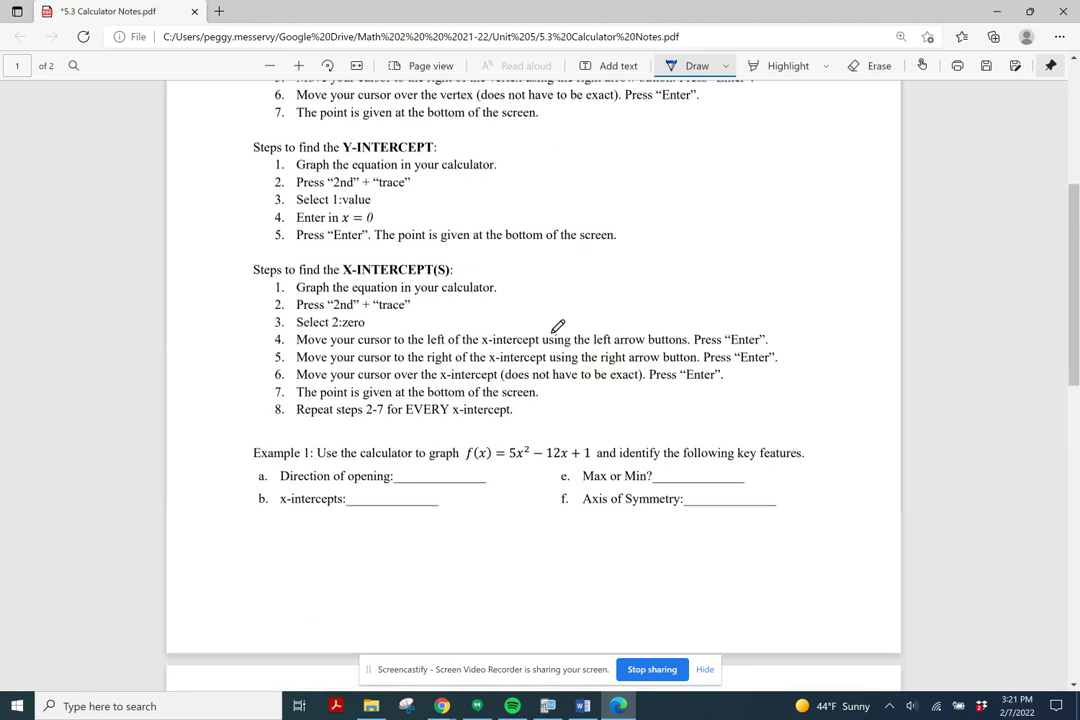
scroll(558, 323, "up", 5)
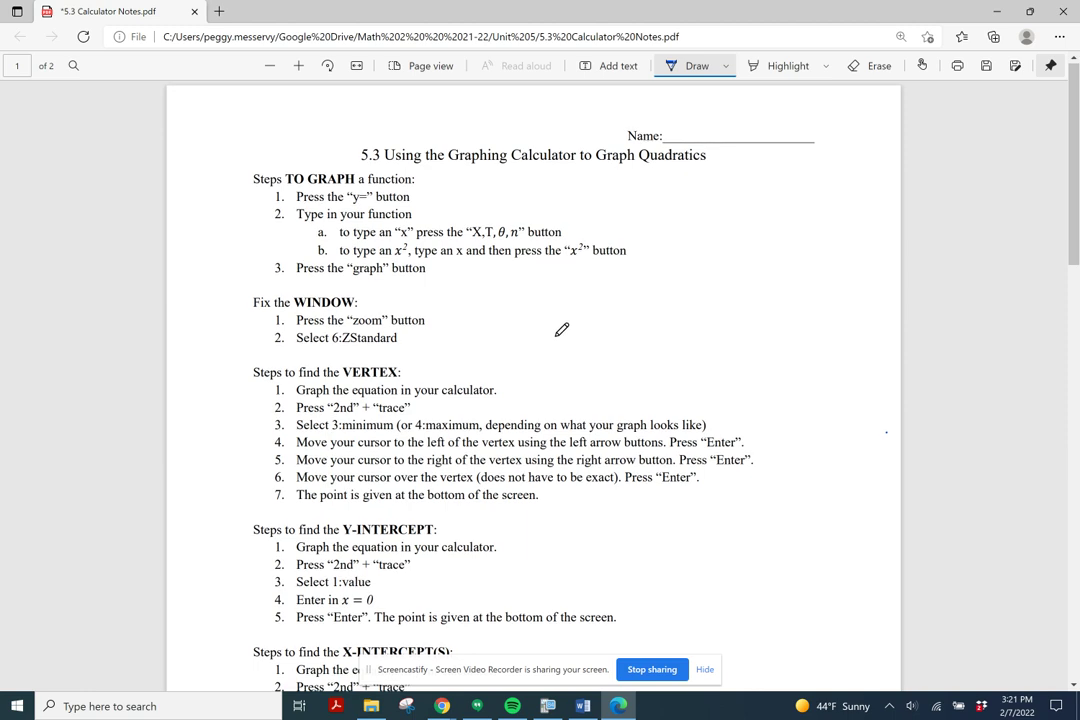
scroll(560, 330, "down", 10)
scroll(564, 337, "down", 4)
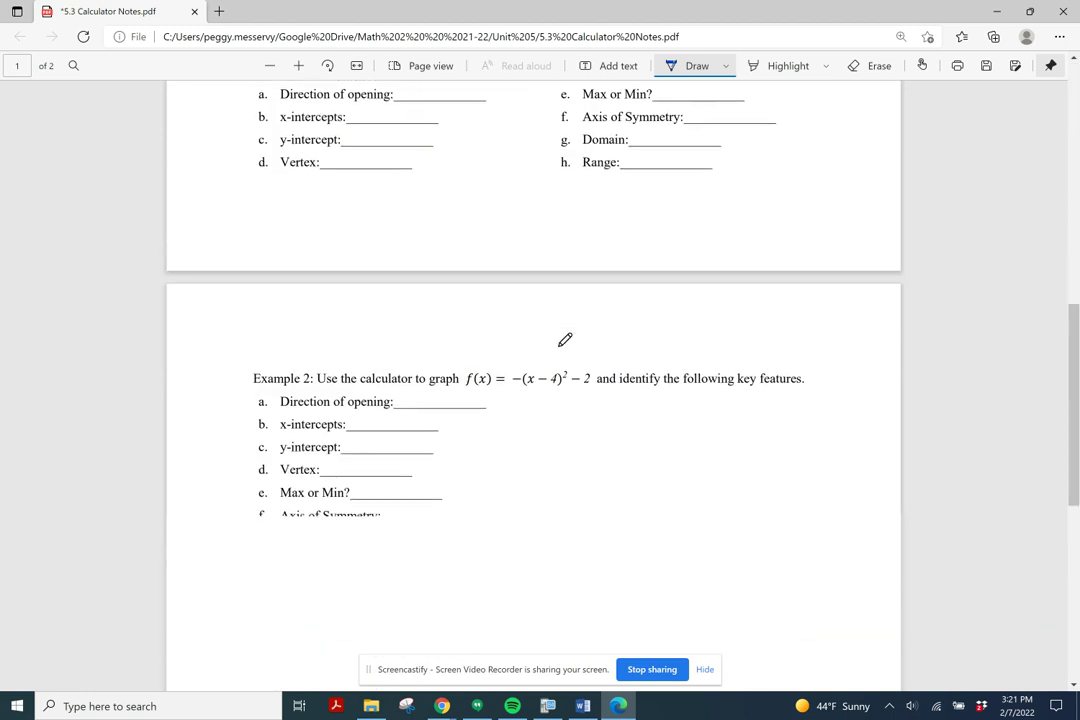
scroll(562, 352, "up", 4)
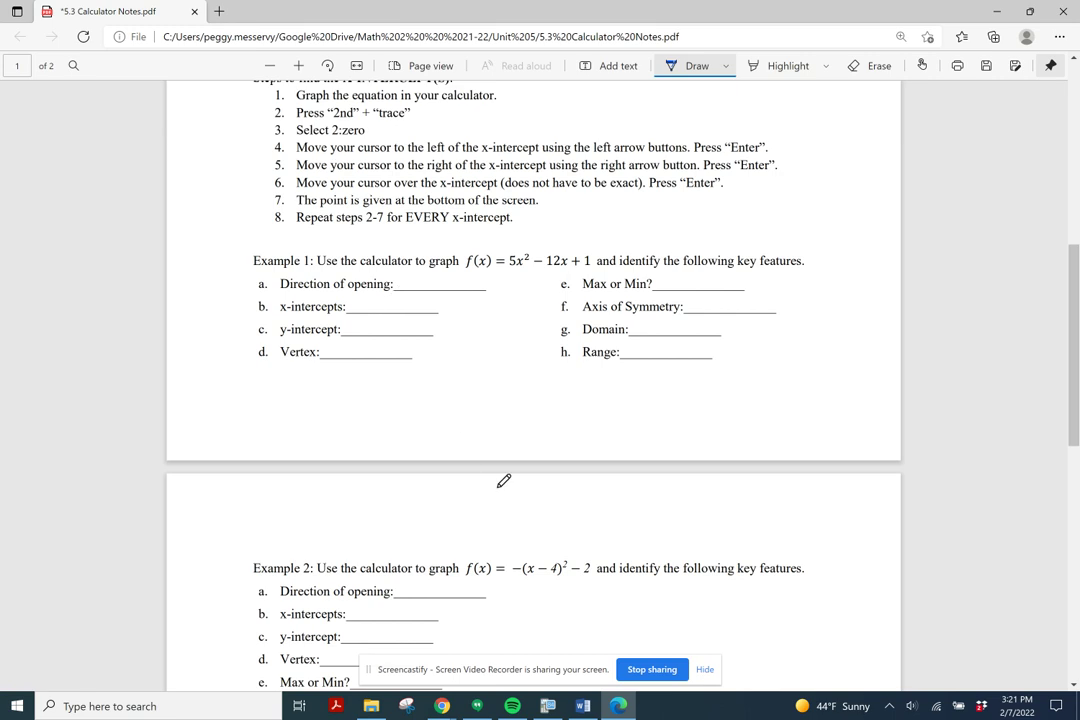
scroll(504, 481, "down", 2)
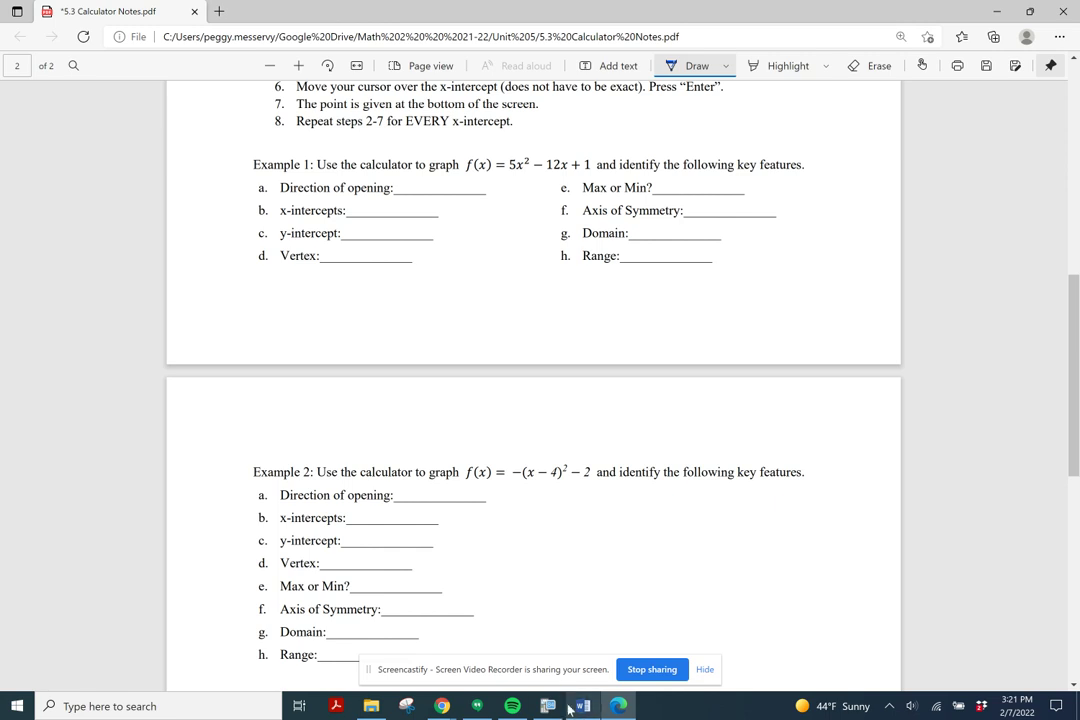
mouse_move(542, 709)
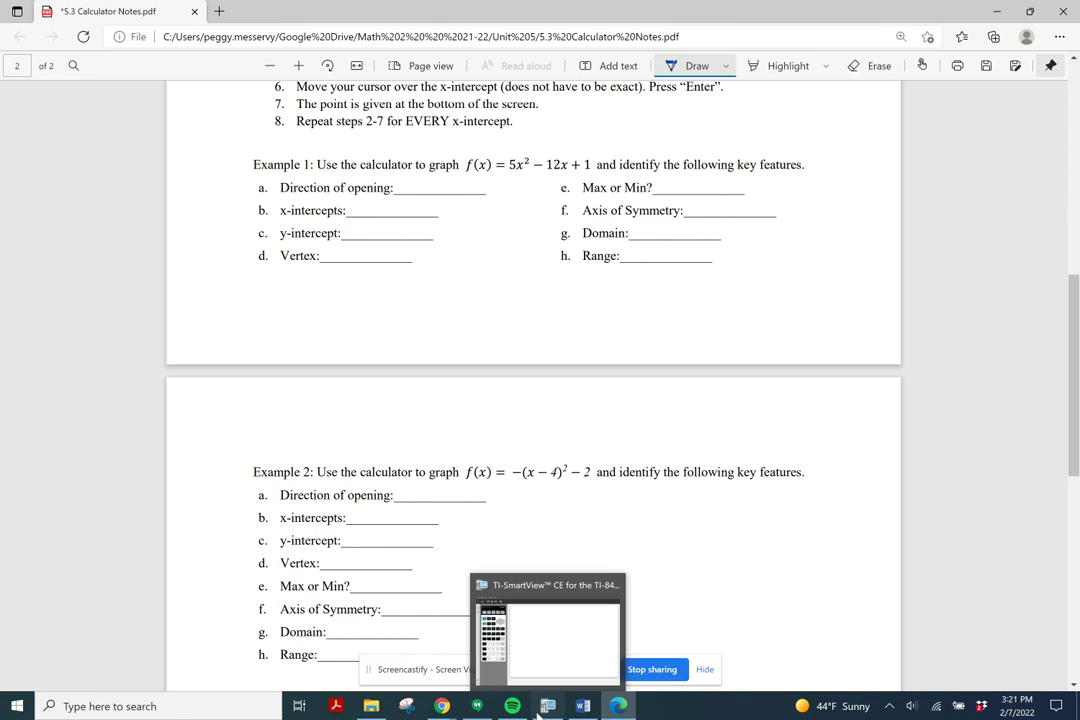
- For Example 1, handwrite "up" for direction of opening, "min" for Max or Min with a small parabola sketch alongside, and (-∞, ∞) for domain
mouse_move(397, 179)
left_mouse_down()
mouse_move(424, 199)
mouse_move(440, 186)
left_mouse_up()
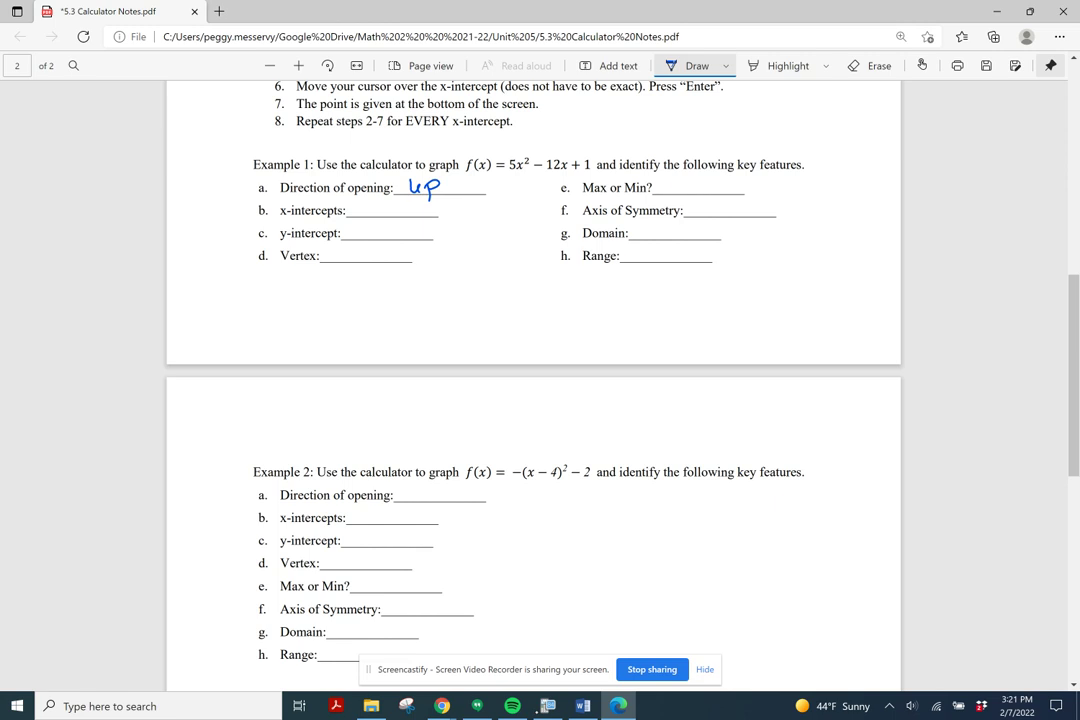
left_click_drag(664, 191, 710, 192)
left_click_drag(828, 176, 848, 176)
mouse_move(647, 221)
left_mouse_down()
mouse_move(645, 239)
mouse_move(713, 230)
mouse_move(717, 239)
left_mouse_up()
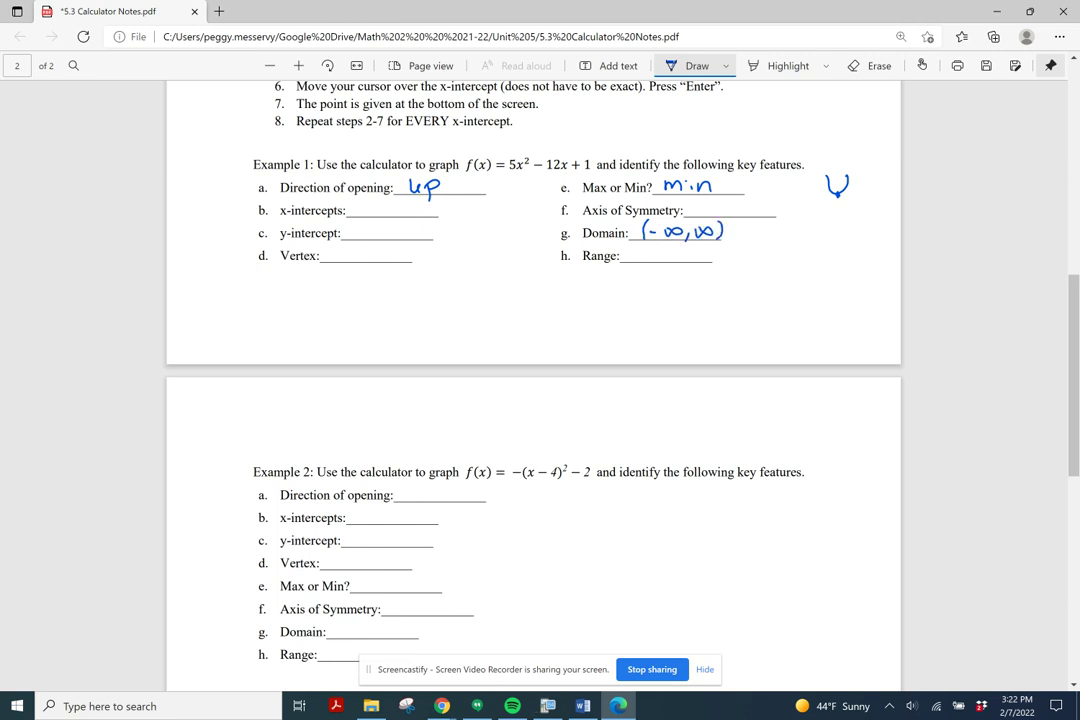
- Handwrite (0, 1) as the y-intercept of Example 1
mouse_move(359, 224)
left_mouse_down()
mouse_move(357, 241)
mouse_move(369, 231)
mouse_move(393, 240)
left_mouse_up()
left_click_drag(401, 224, 403, 242)
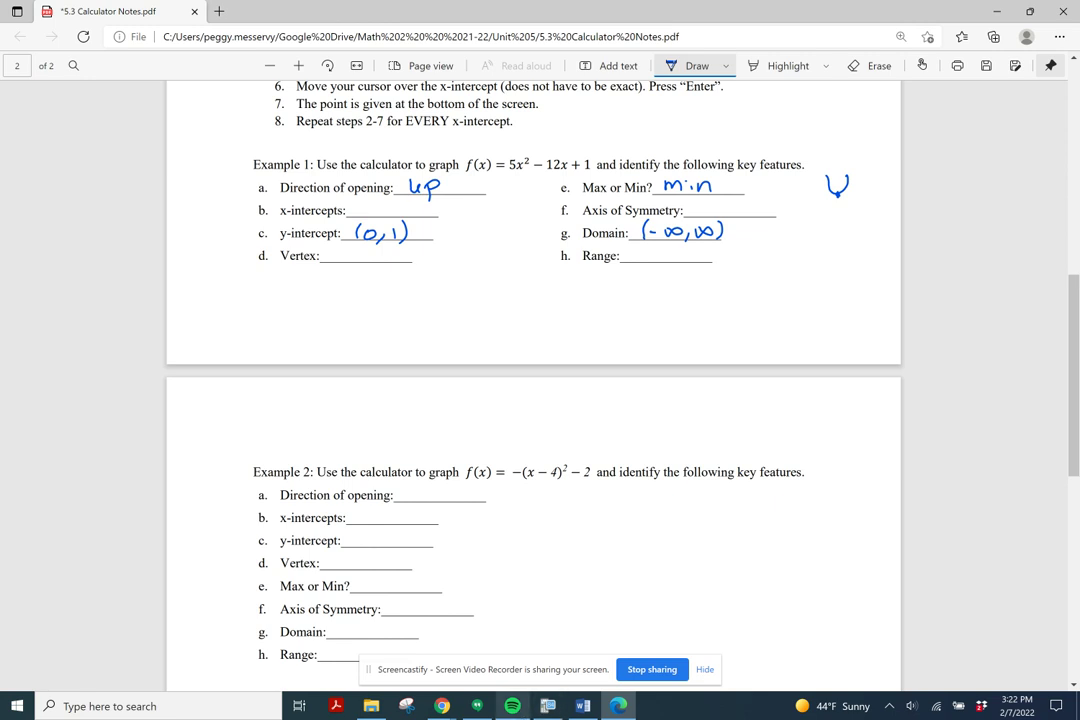
key("ctrl+z")
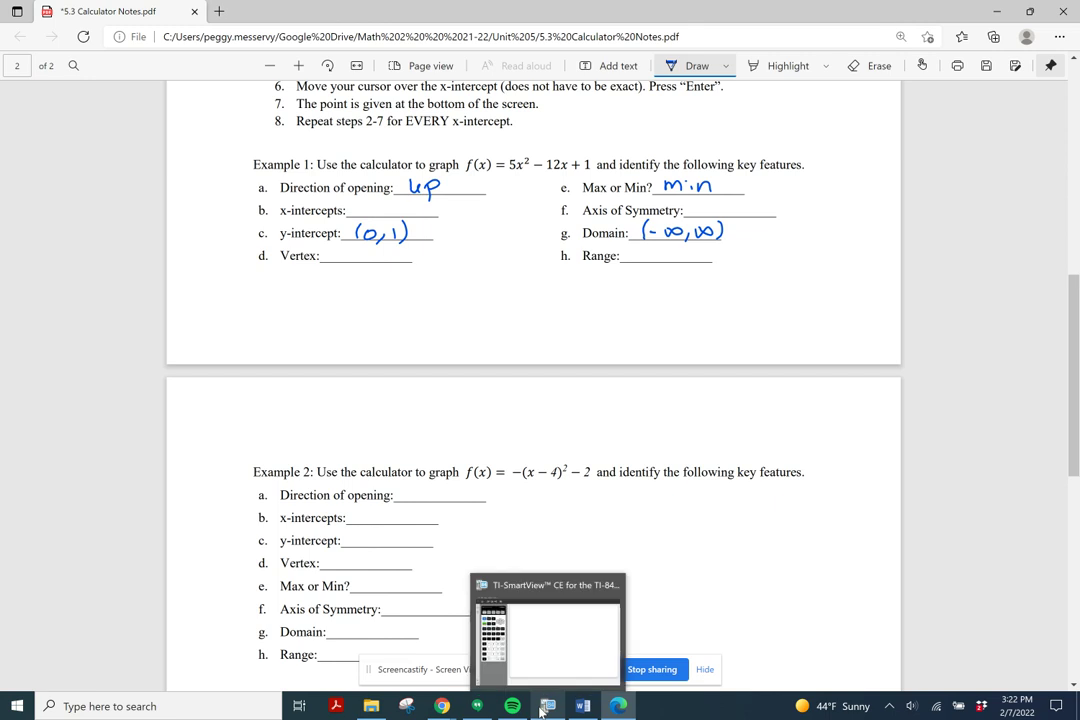
- Switch to TI-SmartView CE, enter 5X²-12X+1 as Y1 and graph the function
left_click(500, 580)
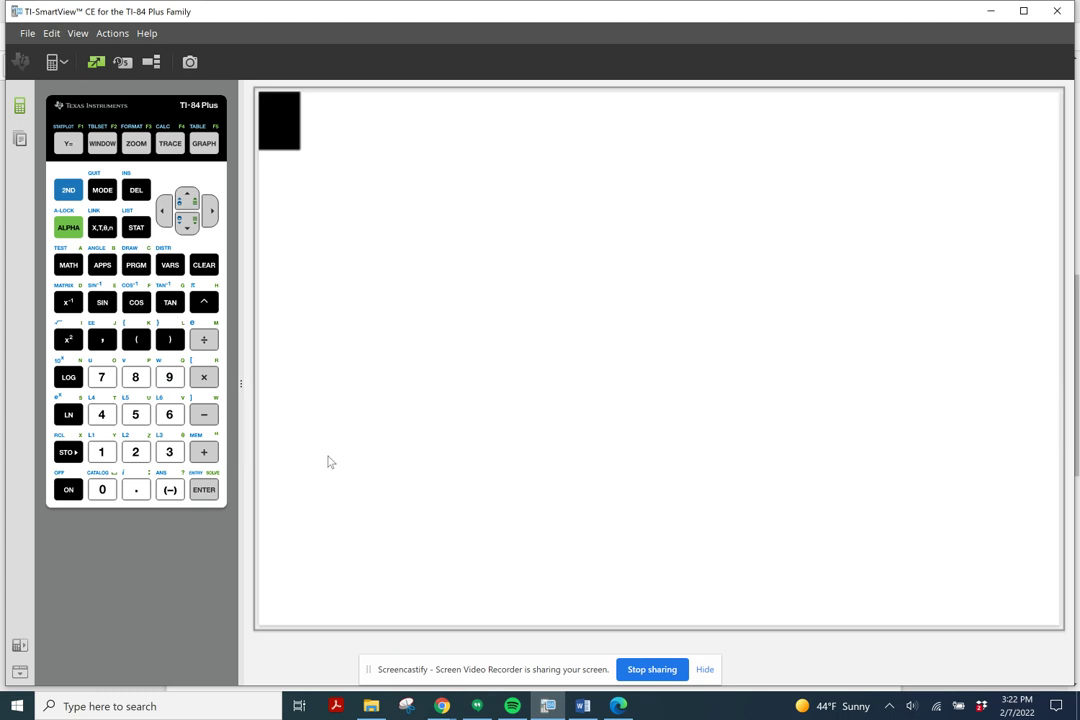
left_click(66, 142)
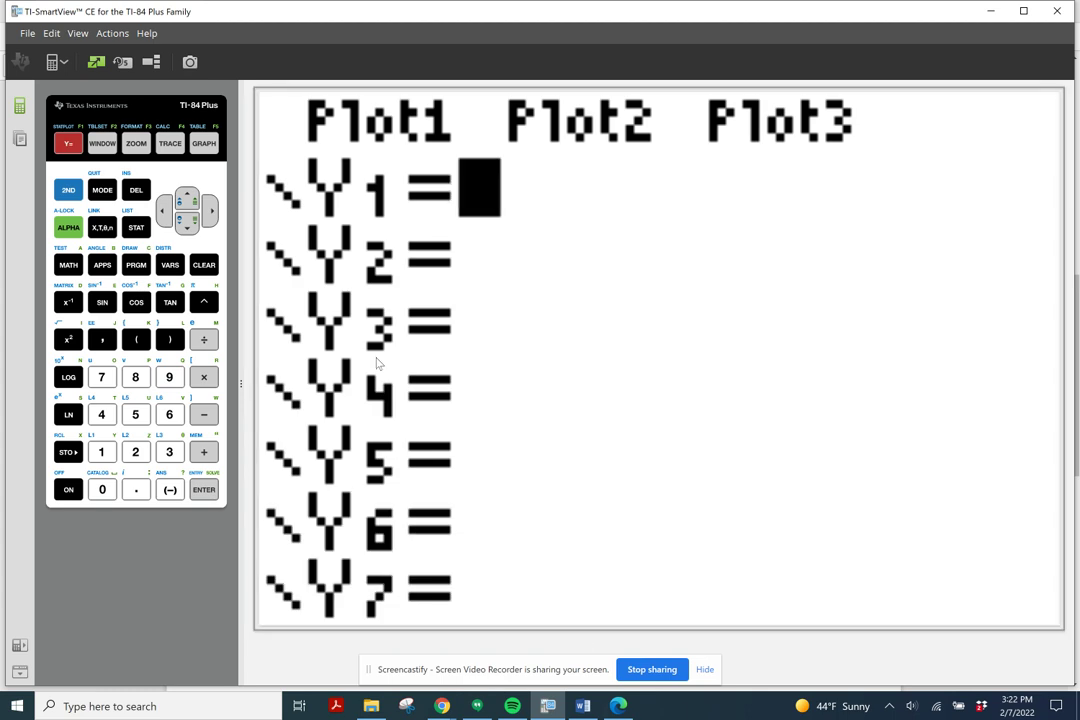
left_click(68, 145)
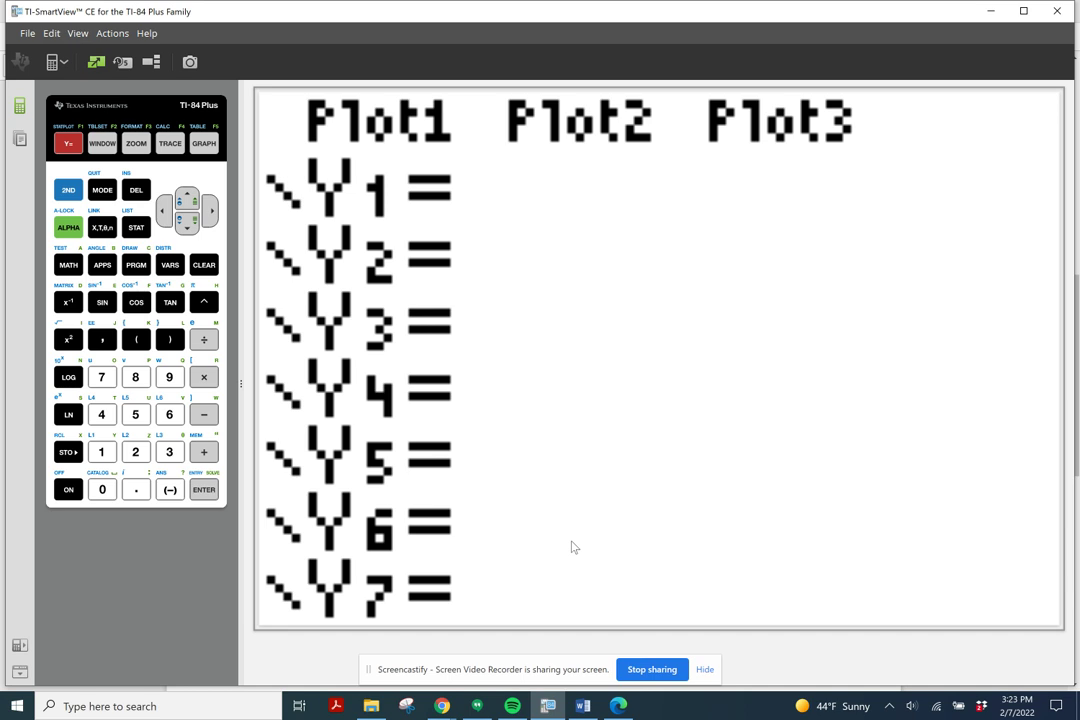
type("5")
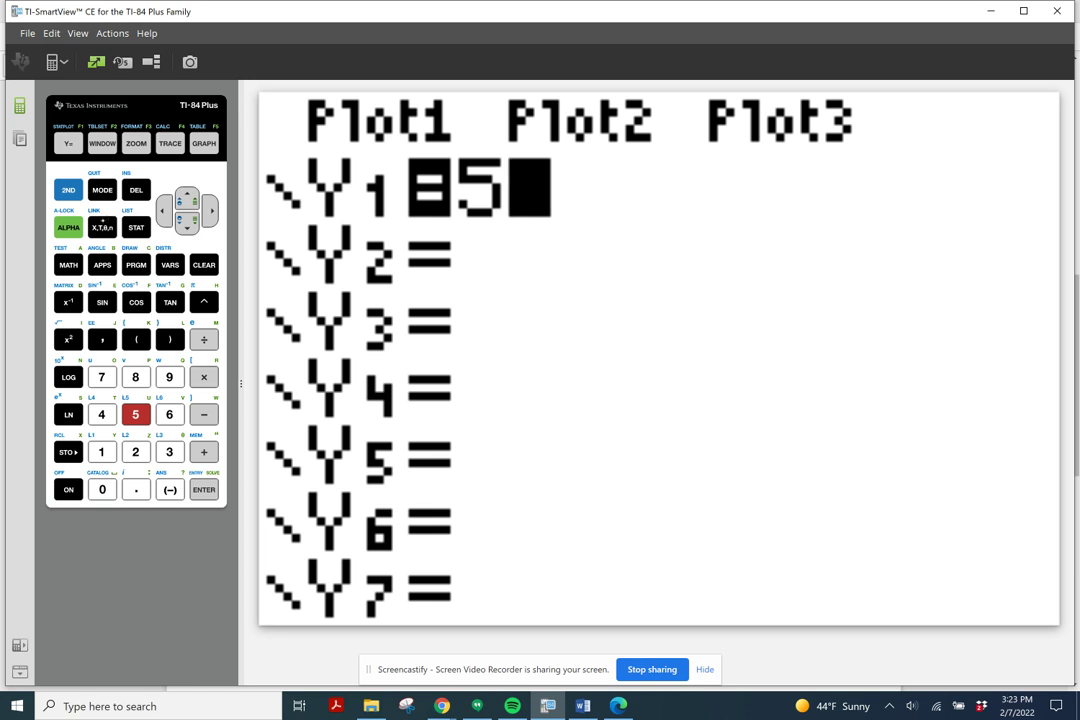
left_click(102, 227)
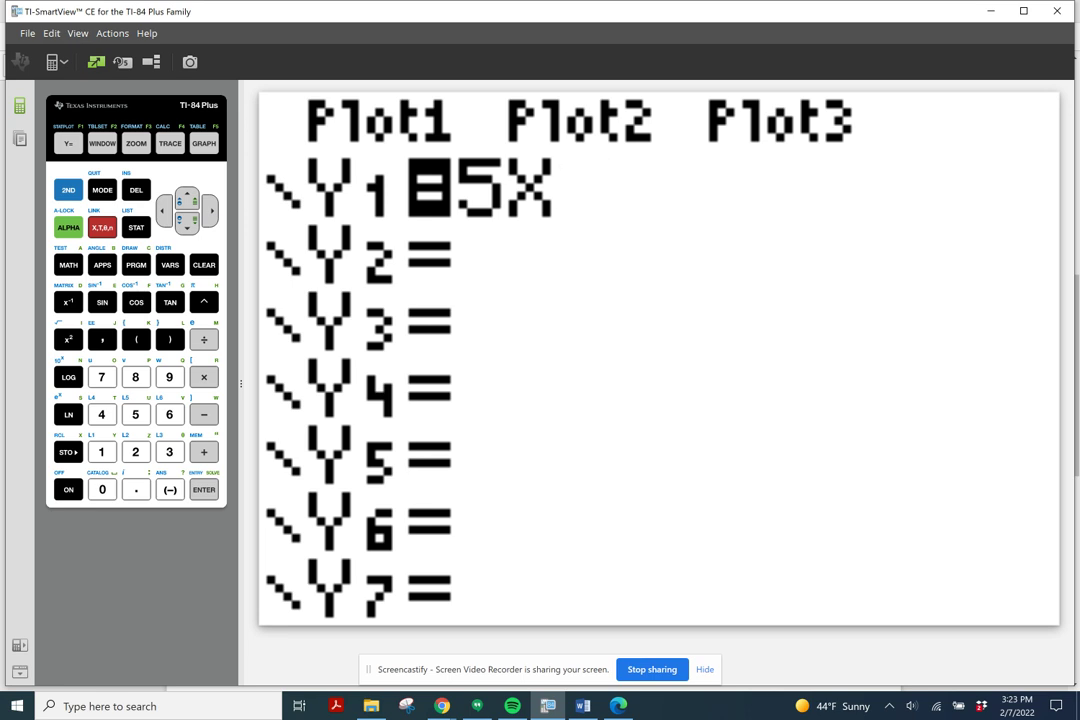
key("shift+2")
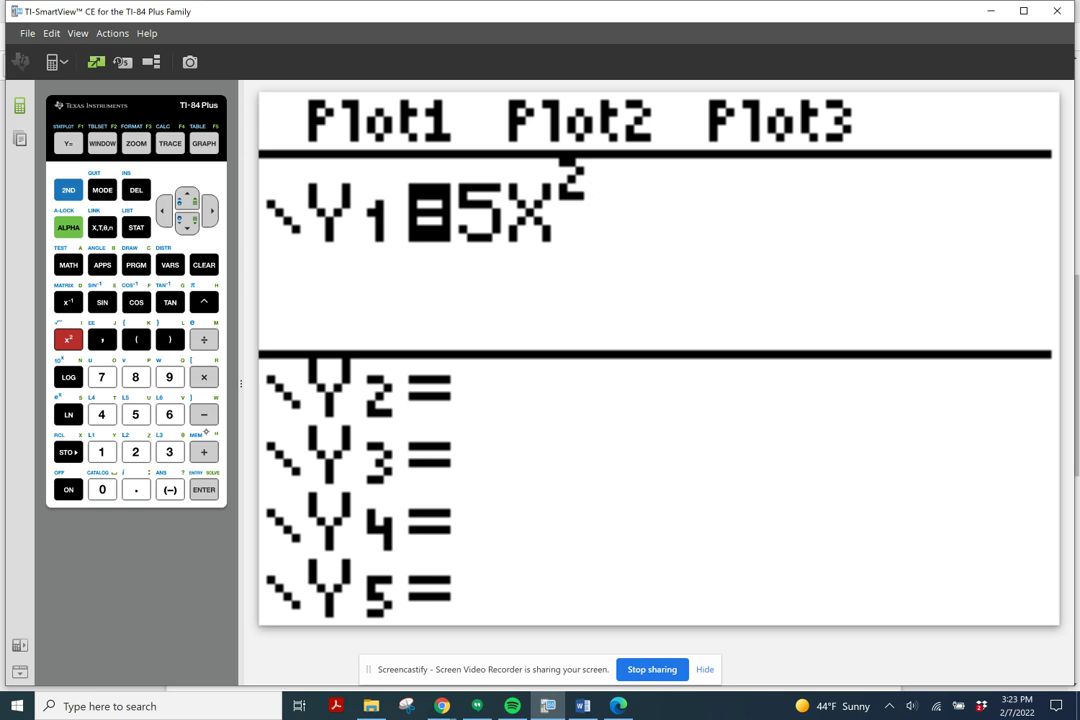
left_click(203, 415)
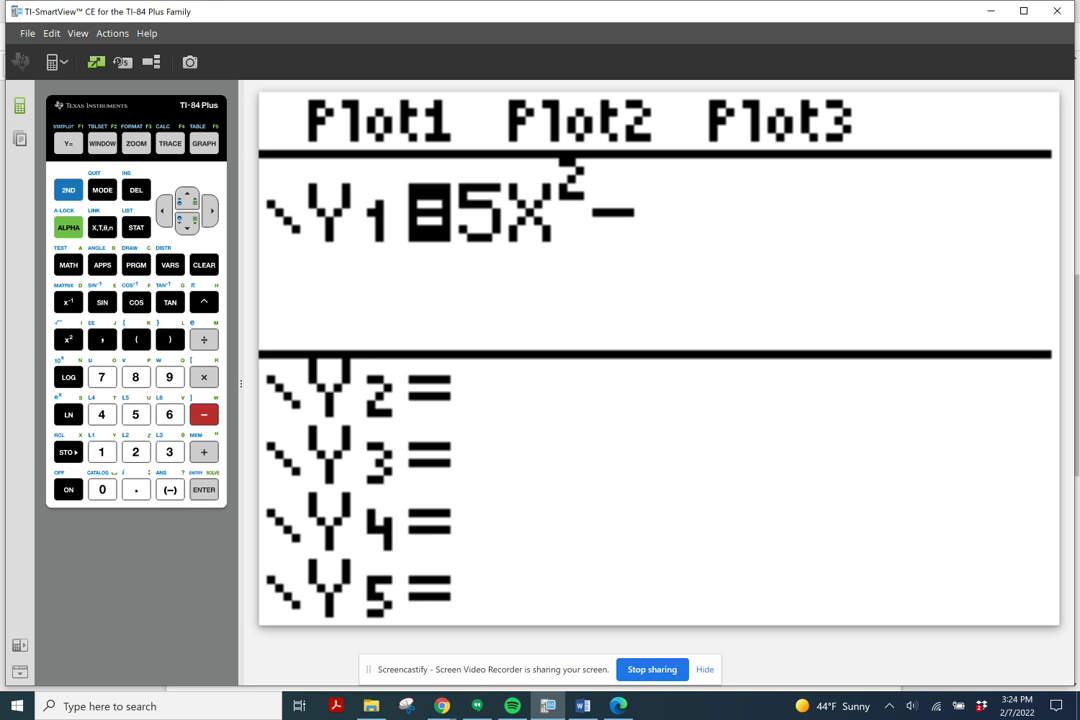
type("12")
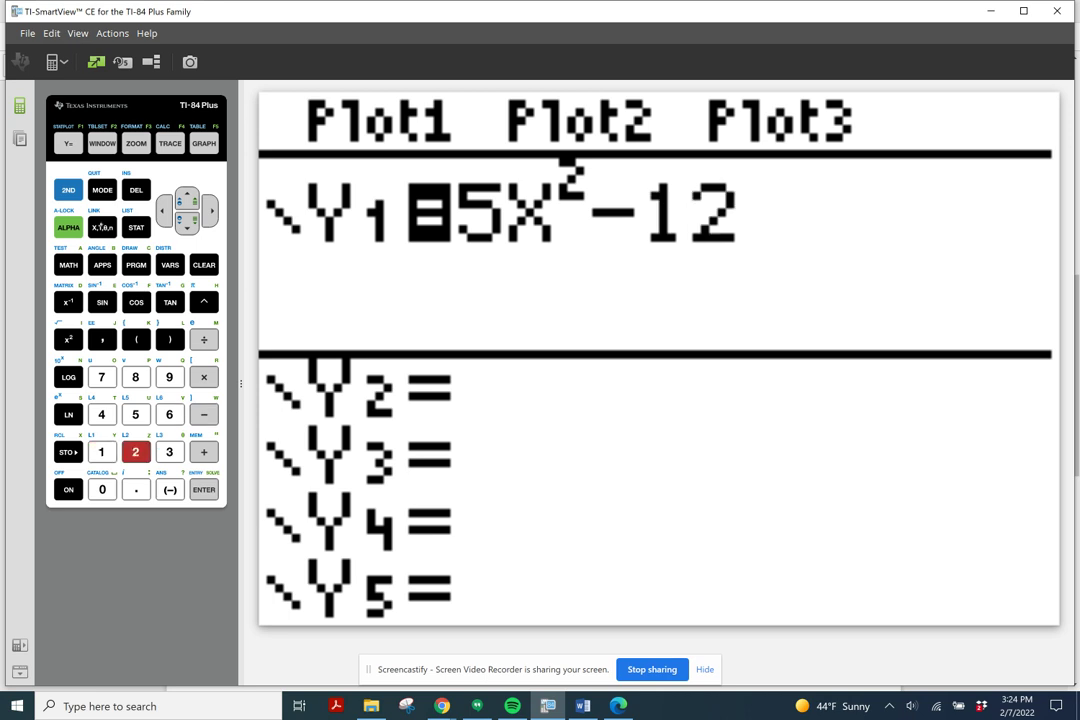
type("X")
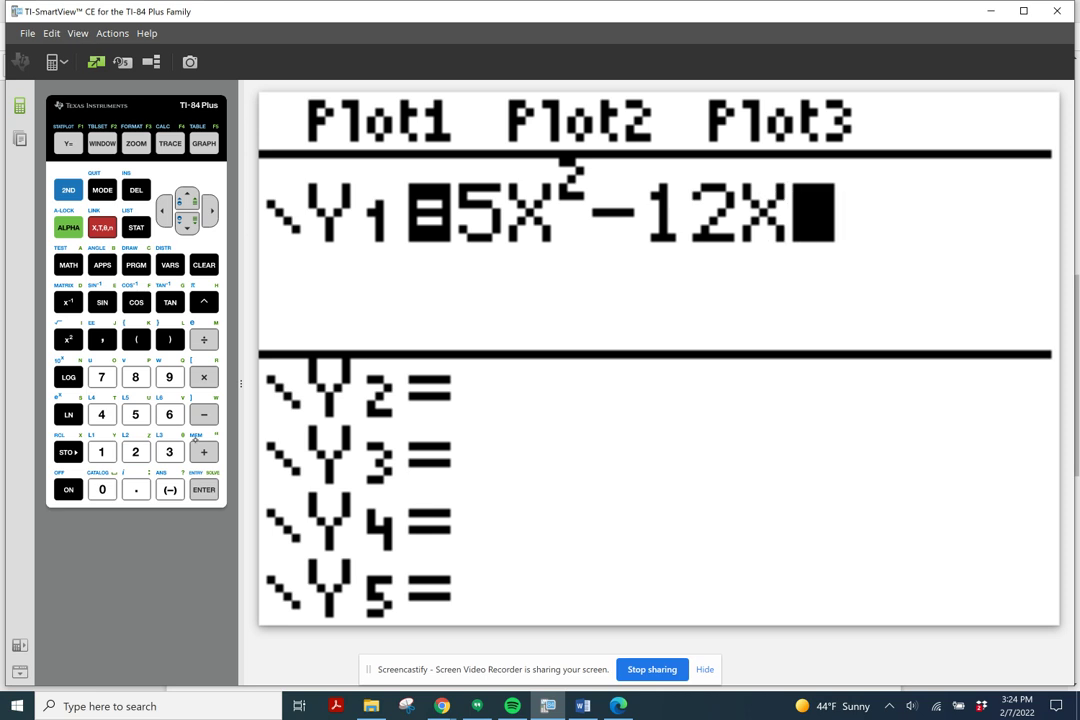
type("+1")
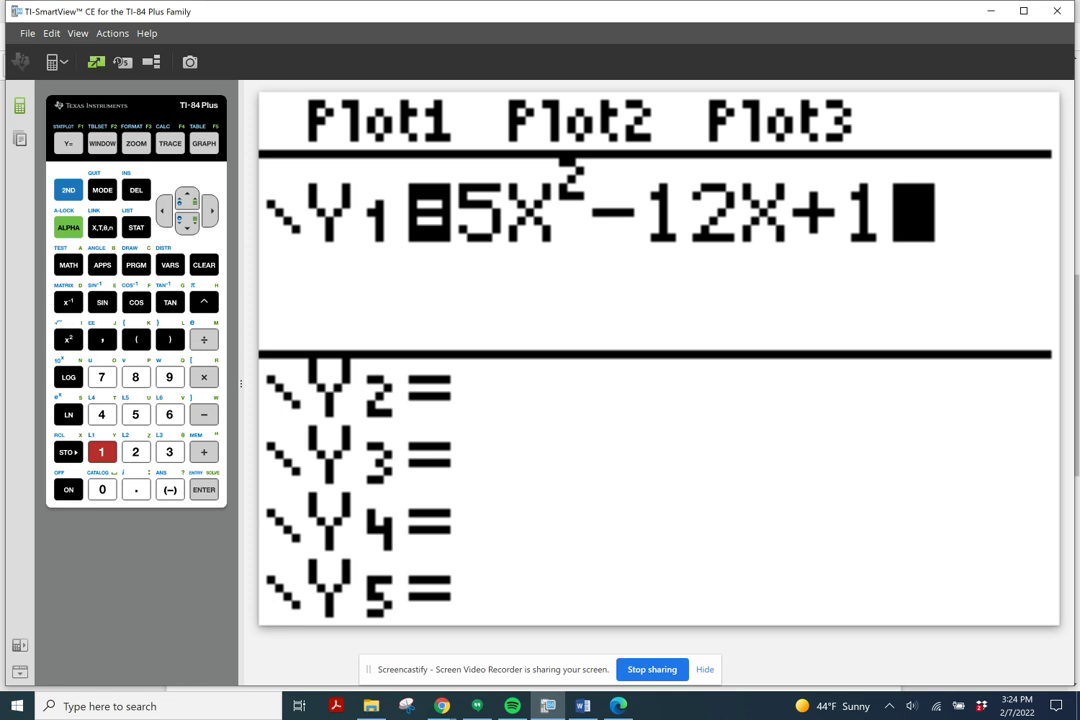
left_click(202, 144)
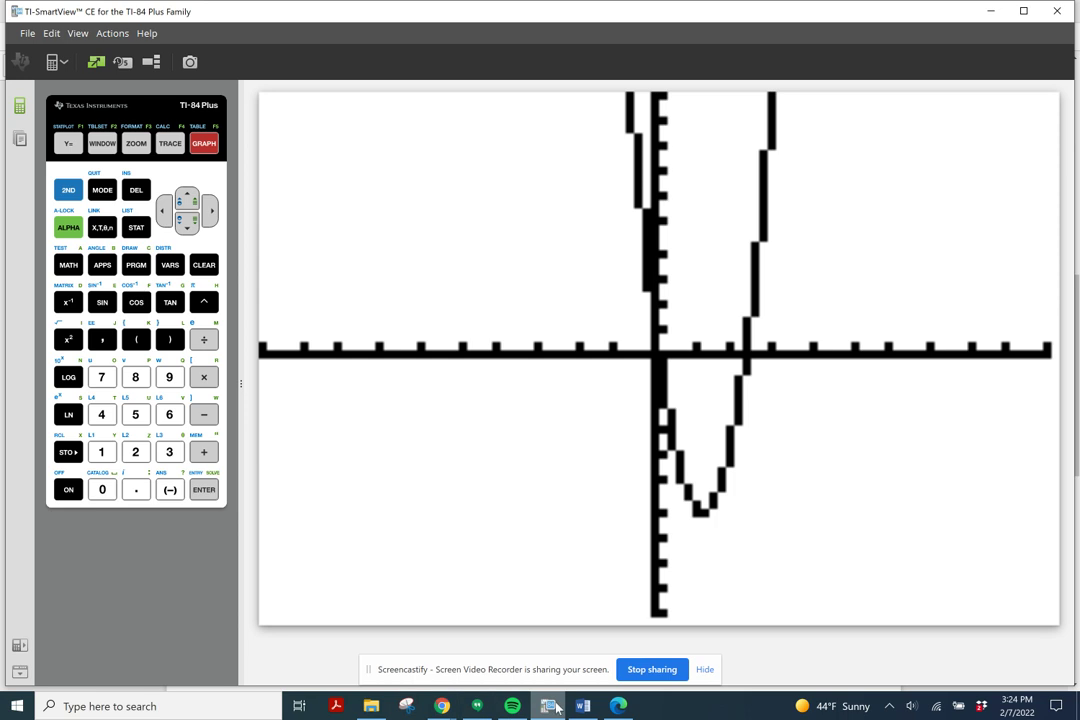
- Switch back to the calculator notes PDF in Edge and draw a star beside the steps for finding the vertex
left_click(608, 706)
scroll(408, 548, "up", 3)
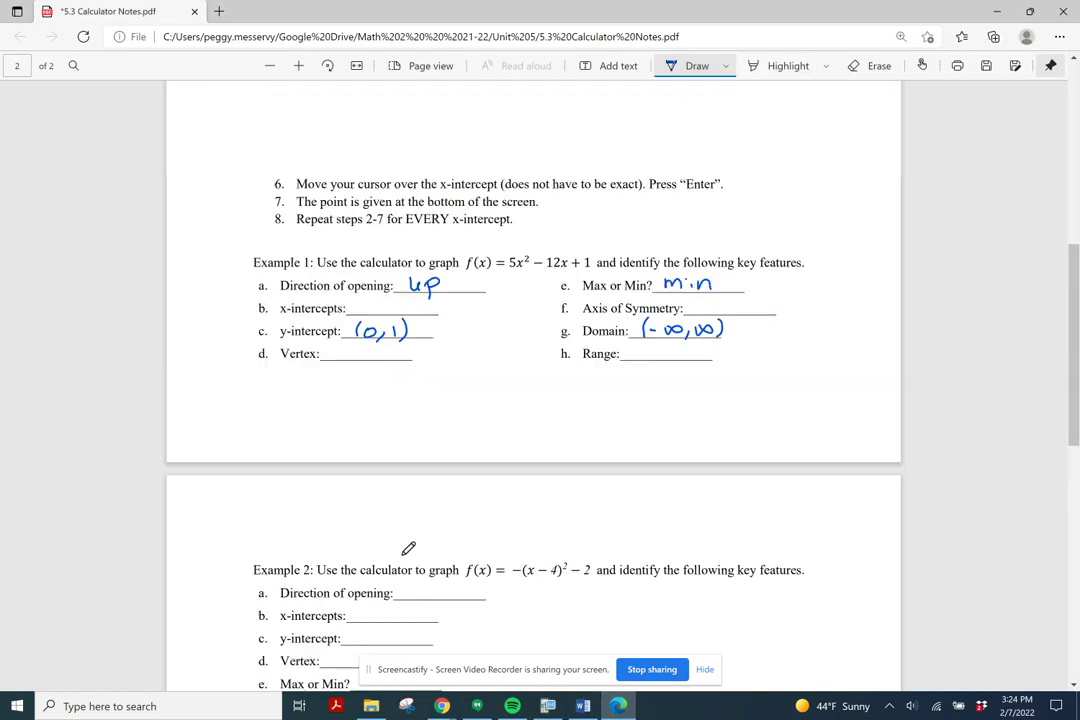
scroll(408, 548, "up", 2)
mouse_move(188, 231)
left_mouse_down()
mouse_move(224, 258)
mouse_move(201, 259)
mouse_move(214, 238)
left_mouse_up()
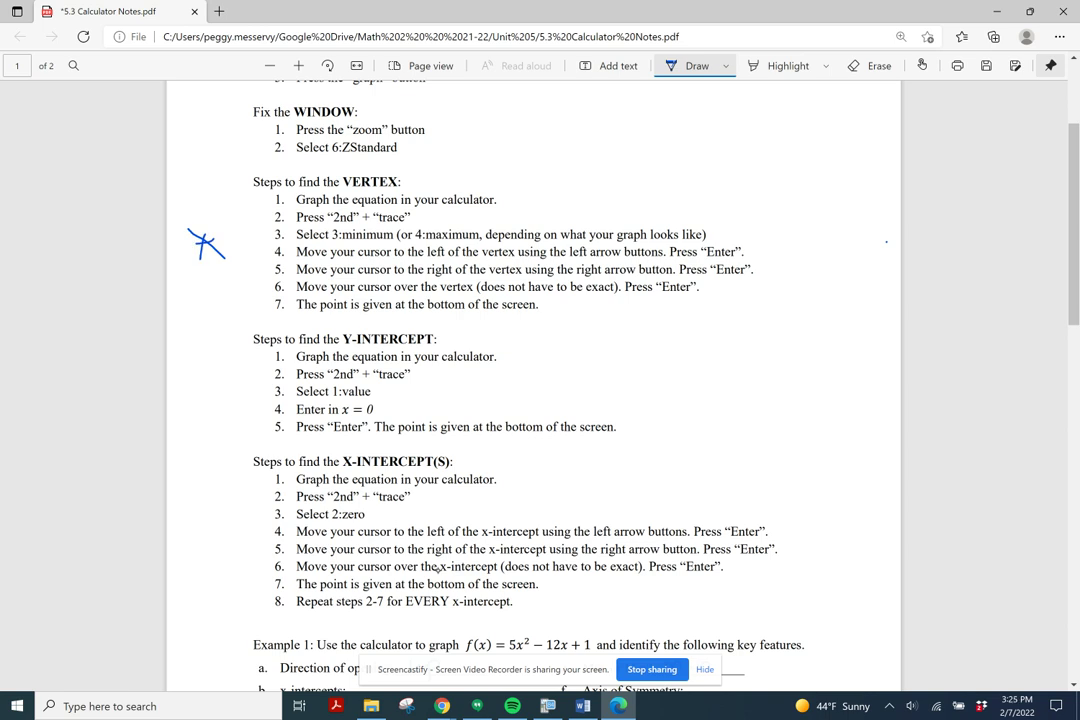
left_click_drag(198, 127, 217, 147)
mouse_move(210, 128)
left_mouse_down()
mouse_move(203, 151)
mouse_move(216, 133)
left_mouse_up()
key("ctrl+z")
left_click(870, 65)
left_click(205, 133)
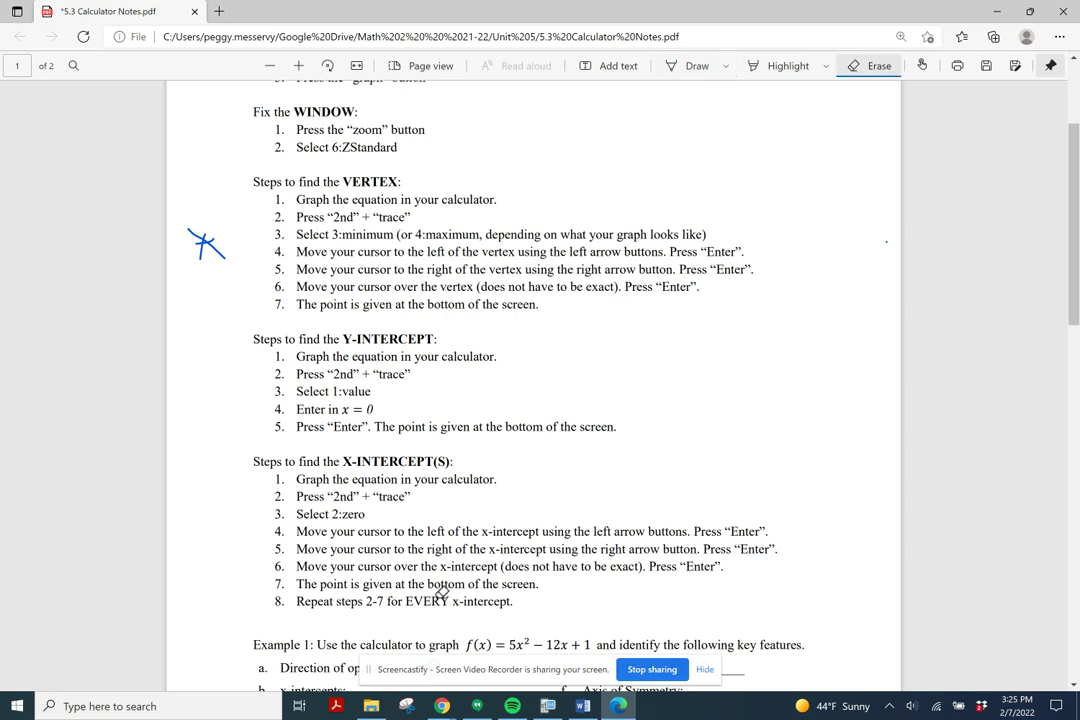
- Switch to TI-SmartView CE and start the minimum calculation on the graphed parabola
left_click(548, 708)
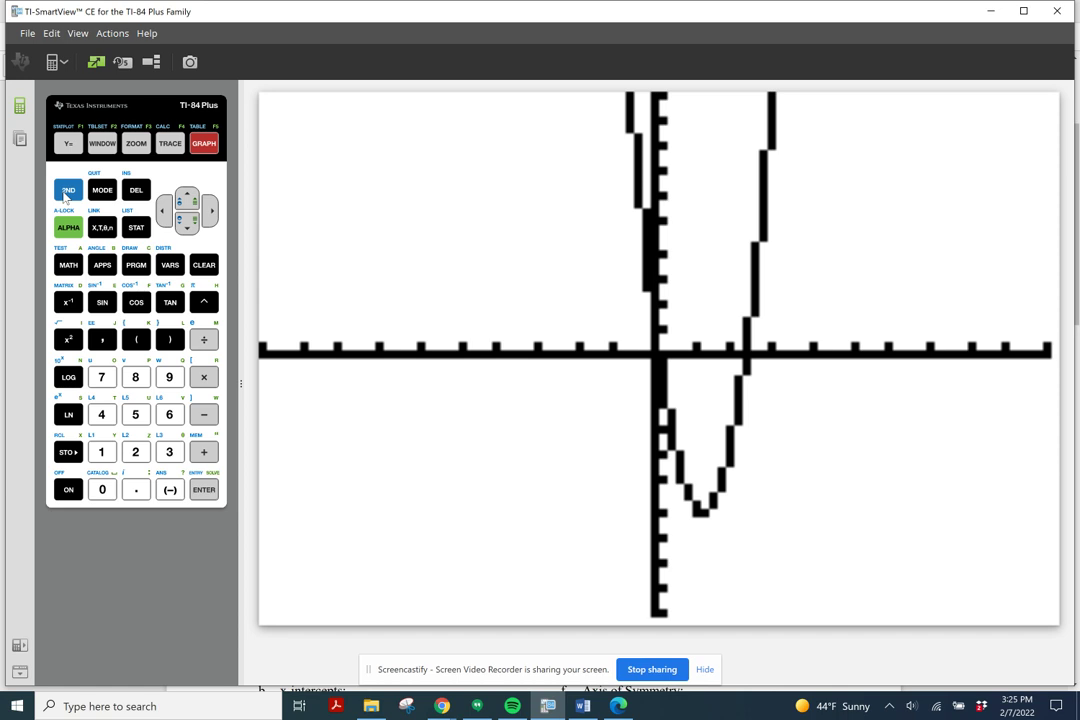
left_click(65, 192)
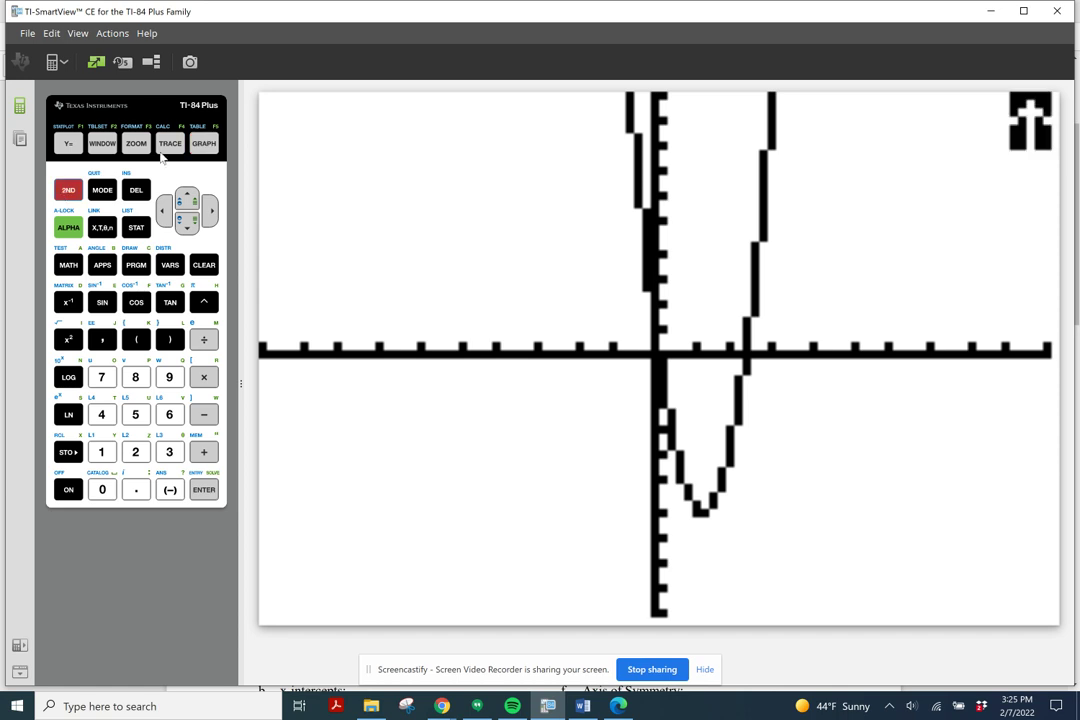
left_click(170, 143)
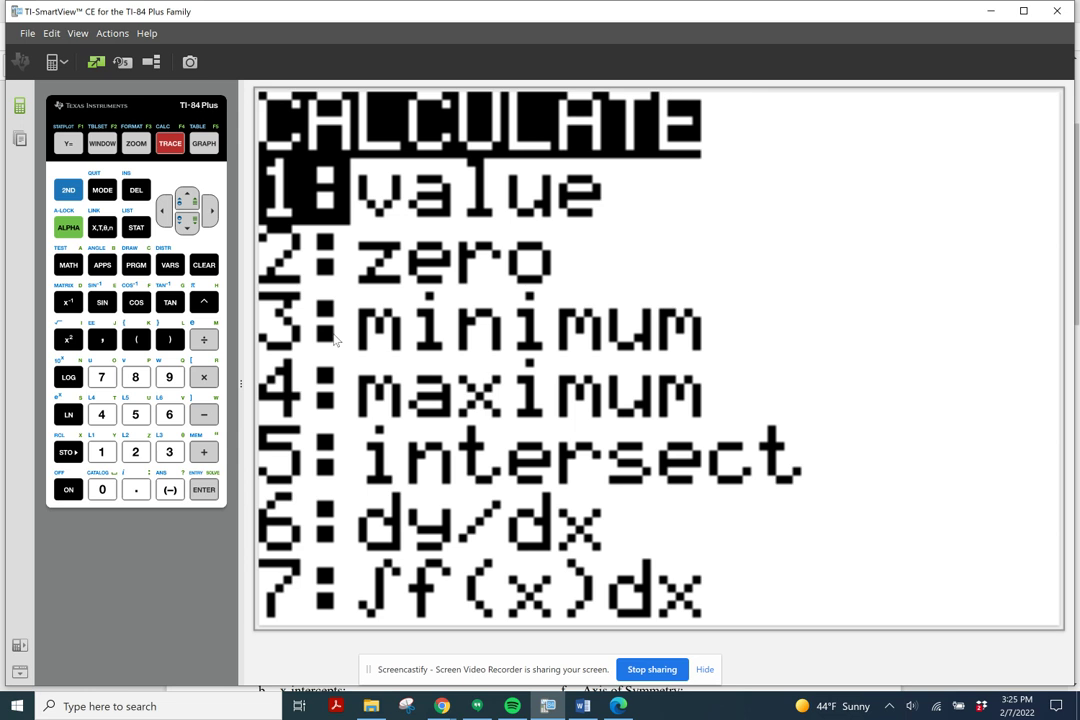
left_click(187, 224)
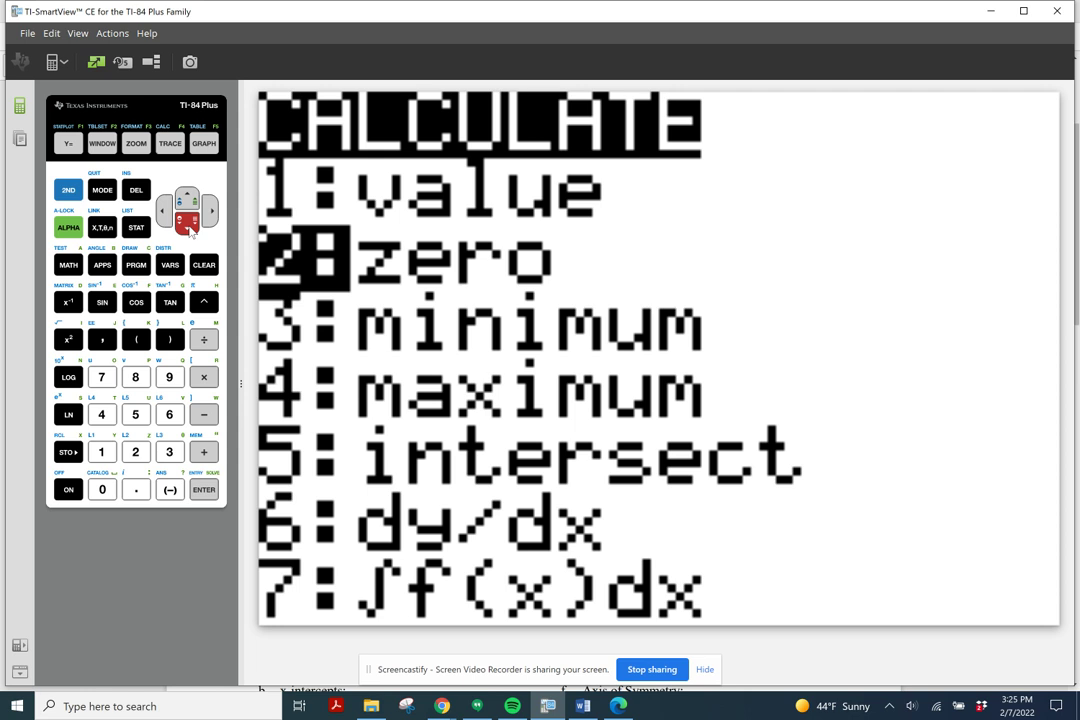
left_click(188, 224)
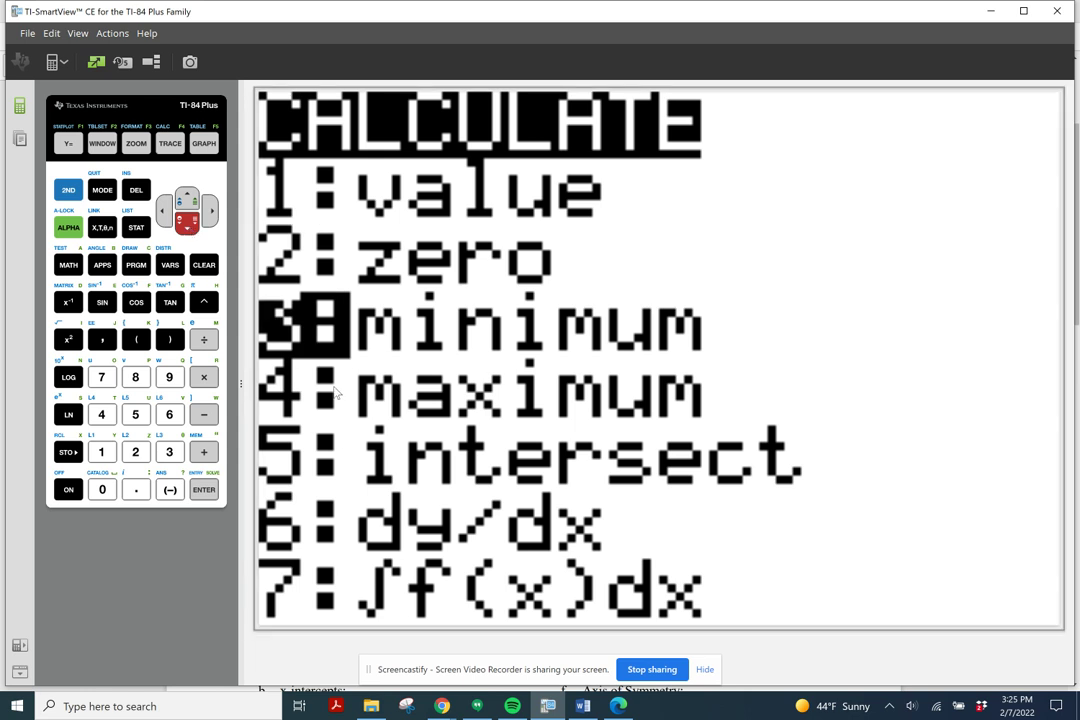
left_click(203, 492)
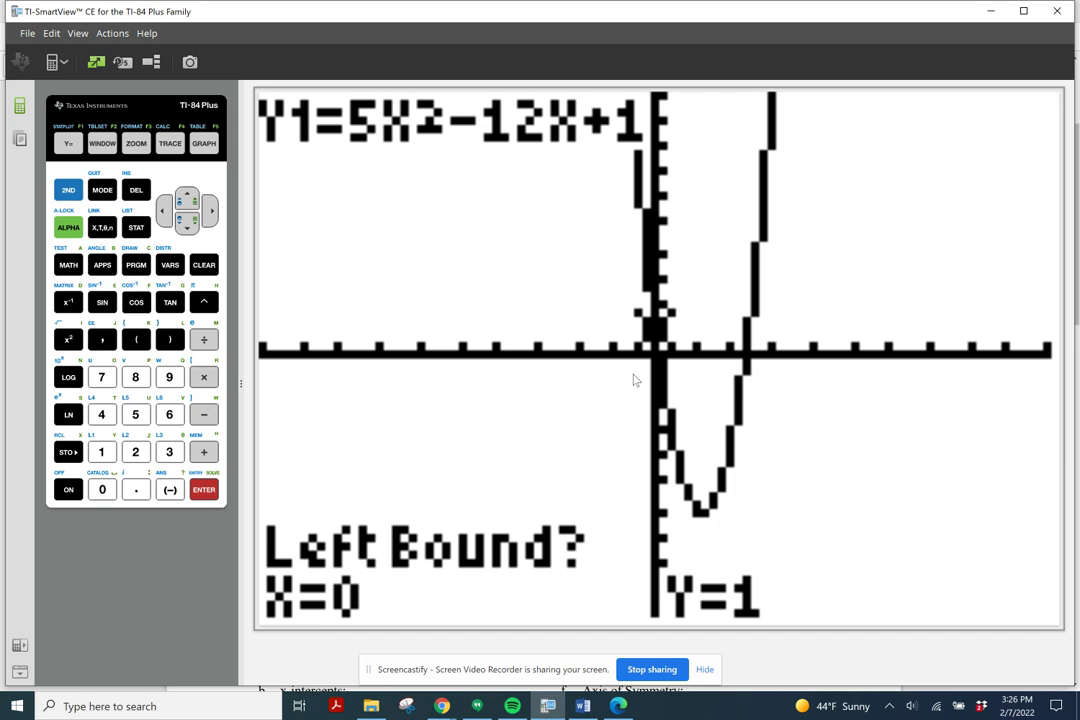
- Calculate the parabola's minimum with a left bound of X=.42553191, a right bound of X=1.9148936 and the guess left at the right bound
left_click(211, 212)
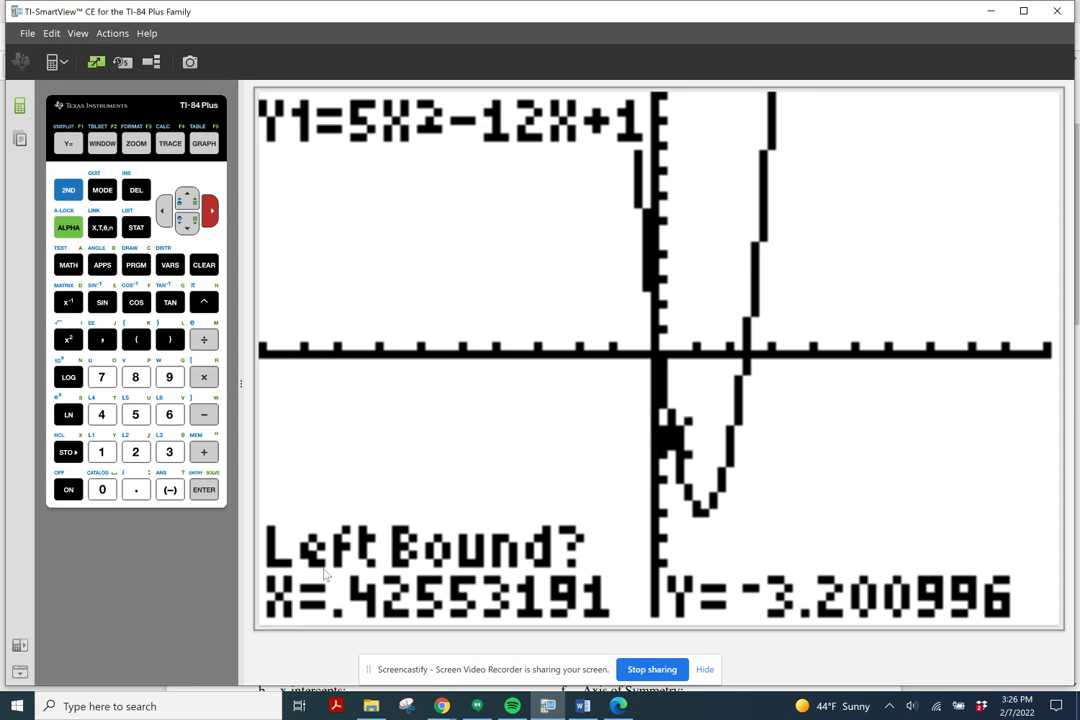
left_click(204, 490)
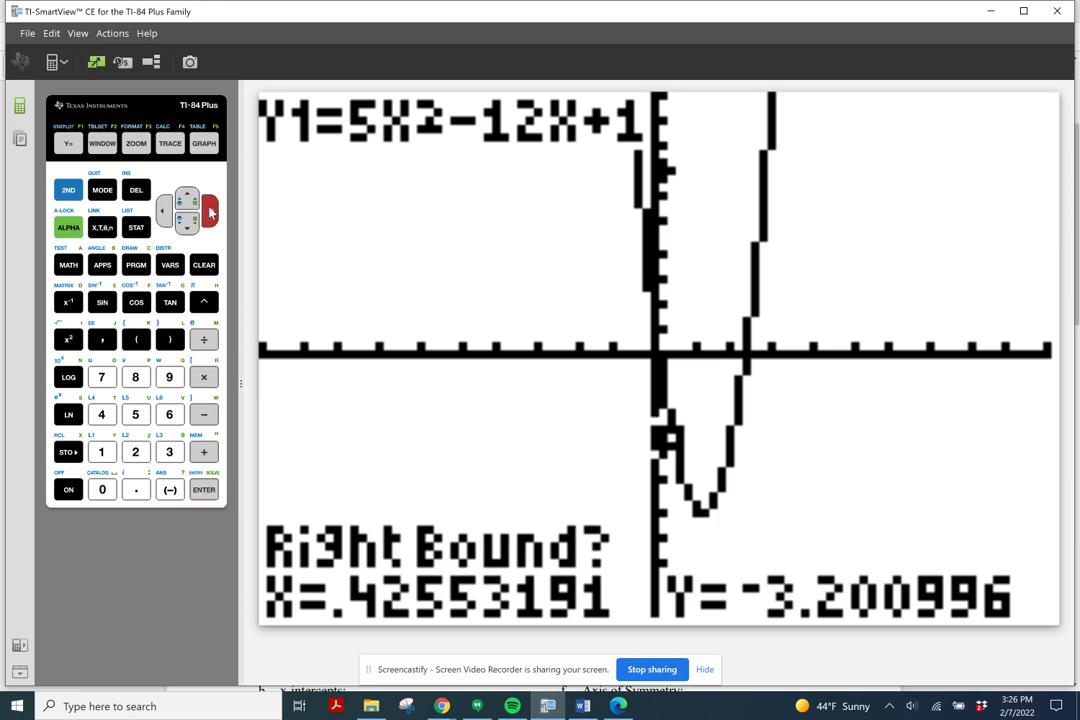
left_click(210, 212)
left_click(210, 212)
left_click(210, 212)
left_click(210, 212)
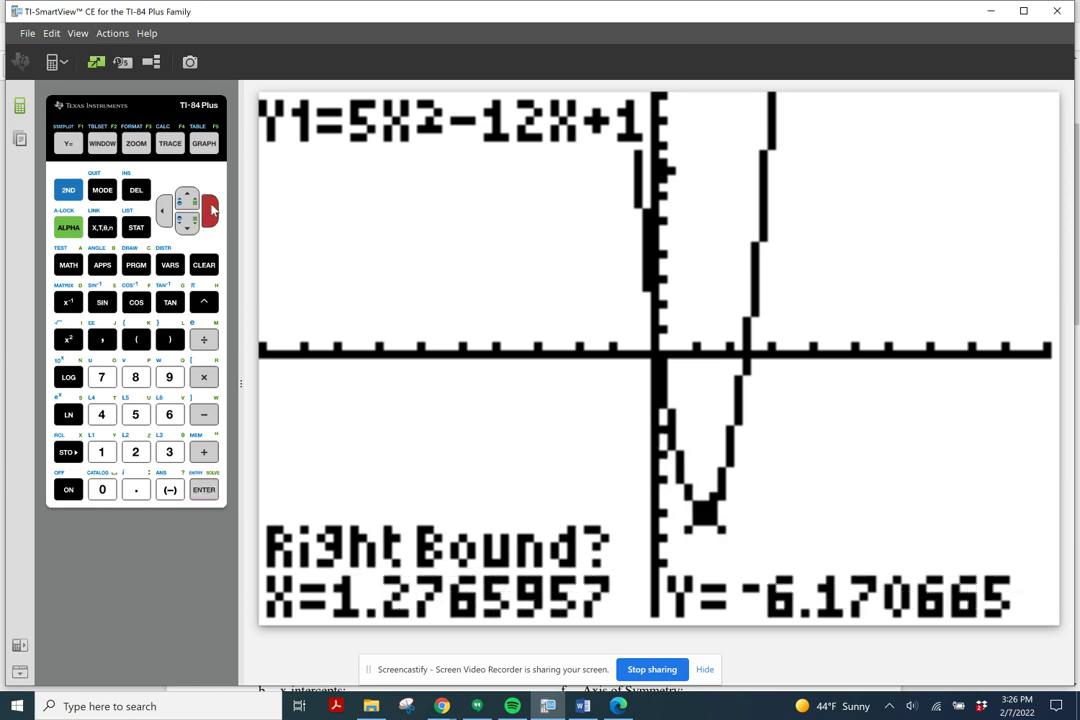
left_click(210, 212)
left_click(210, 212)
left_click(210, 212)
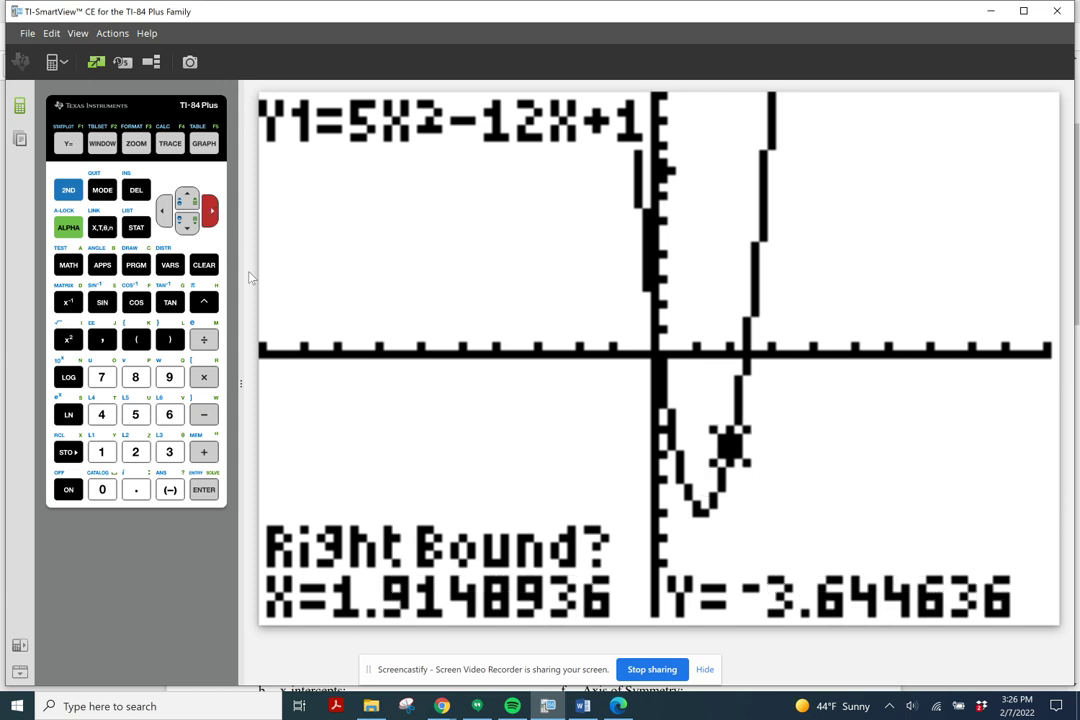
left_click(205, 490)
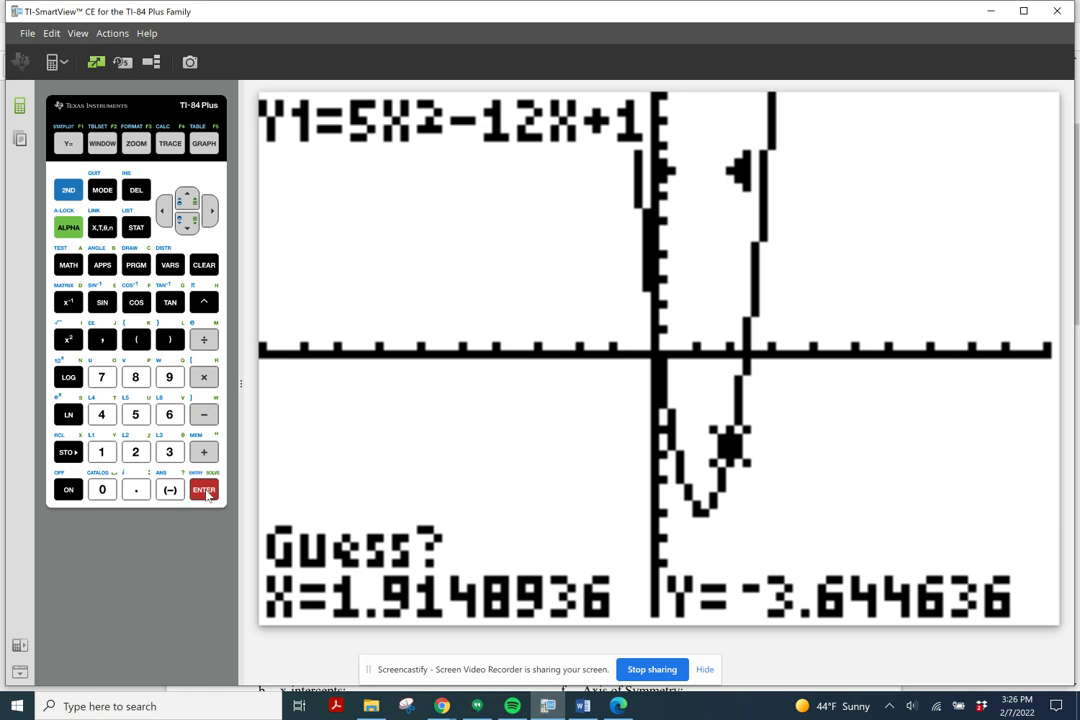
left_click(204, 492)
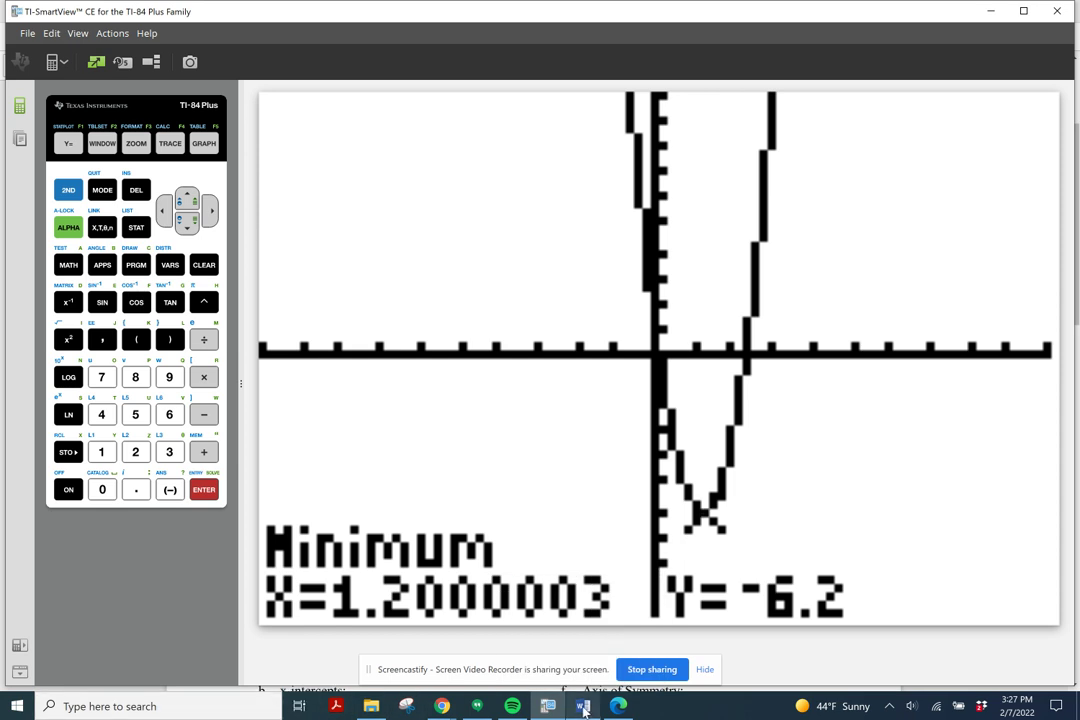
- Switch to the calculator notes PDF in Edge and handwrite (1.2, -6.2) as the vertex of Example 1
mouse_move(585, 708)
left_click(545, 660)
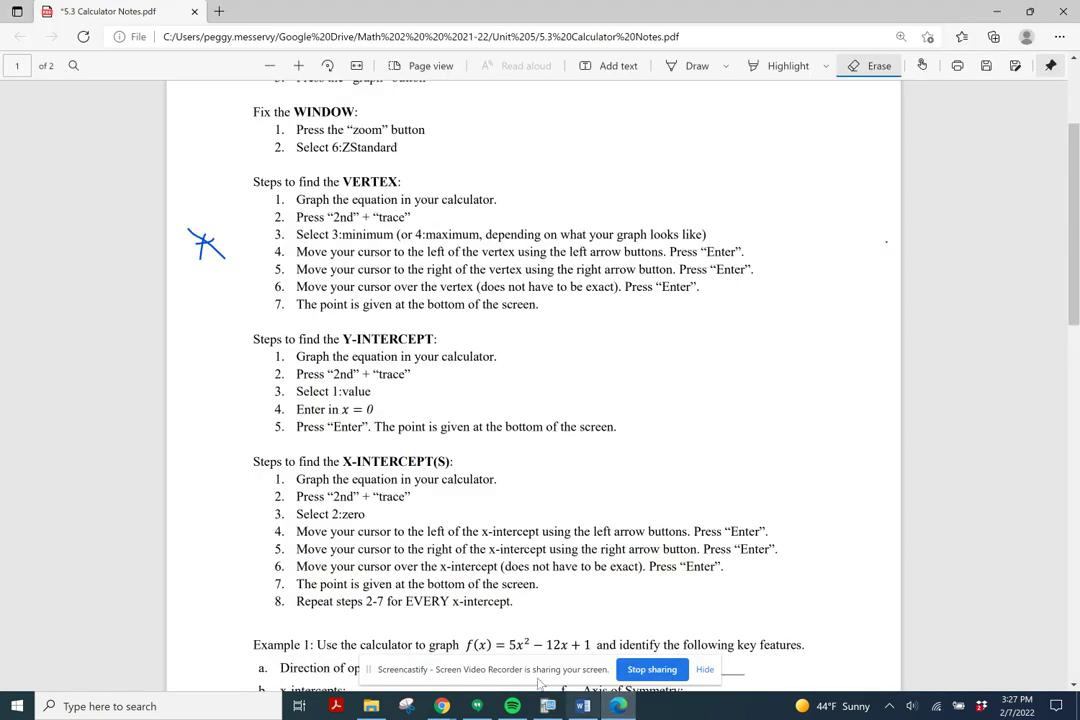
scroll(562, 594, "down", 5)
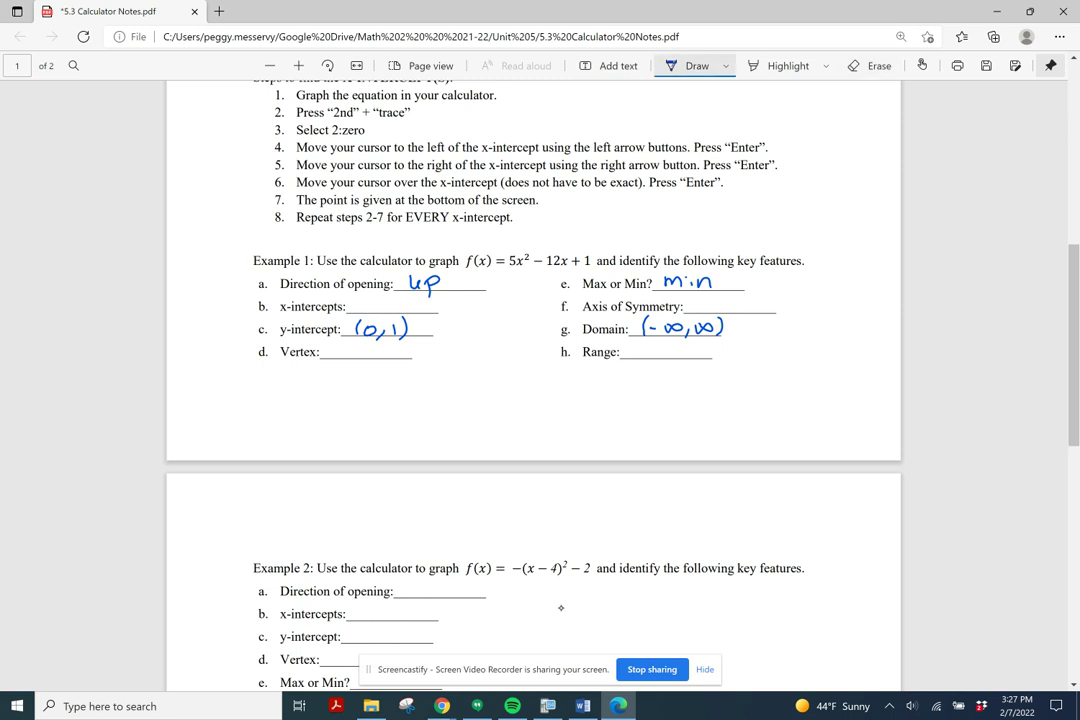
mouse_move(331, 340)
left_mouse_down()
mouse_move(329, 362)
mouse_move(361, 357)
mouse_move(367, 369)
left_mouse_up()
left_click(347, 357)
mouse_move(416, 340)
left_mouse_down()
mouse_move(408, 352)
mouse_move(440, 360)
left_mouse_up()
left_click(423, 356)
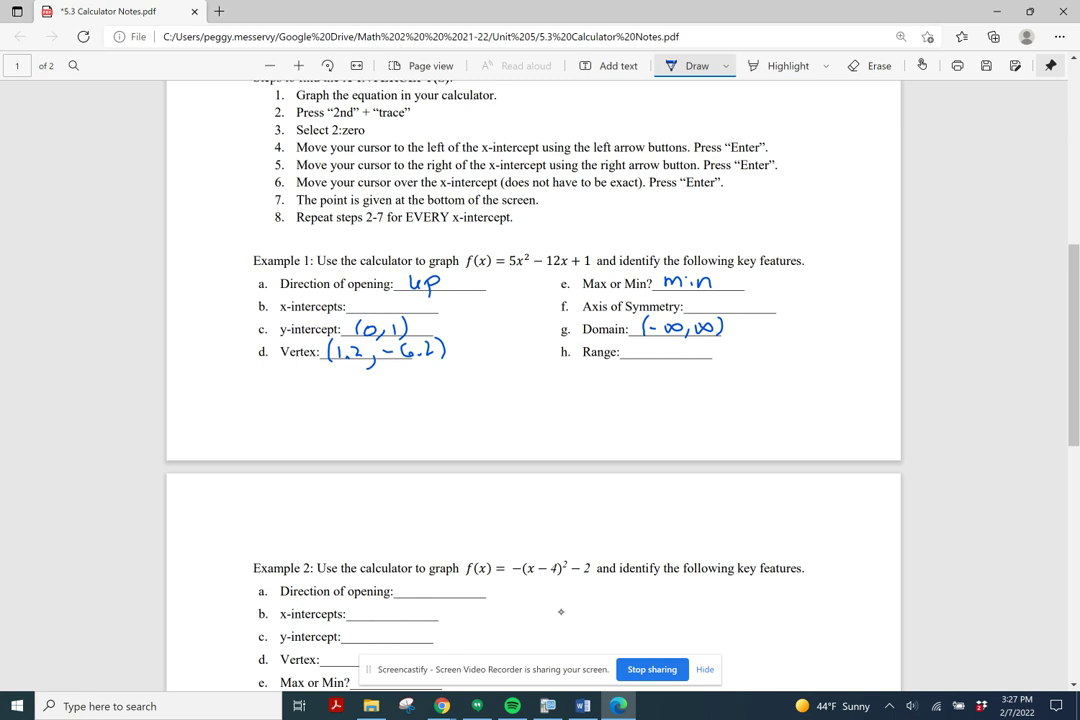
- Handwrite x=1.2 as the axis of symmetry and [-6.2, ∞) as the range of Example 1
left_click_drag(699, 297, 710, 312)
mouse_move(711, 297)
left_mouse_down()
mouse_move(699, 312)
mouse_move(723, 302)
mouse_move(768, 310)
left_mouse_up()
left_click(744, 310)
mouse_move(641, 340)
left_mouse_down()
mouse_move(642, 359)
mouse_move(676, 346)
mouse_move(684, 356)
left_mouse_up()
left_click(668, 356)
mouse_move(692, 354)
left_mouse_down()
mouse_move(726, 348)
mouse_move(734, 360)
left_mouse_up()
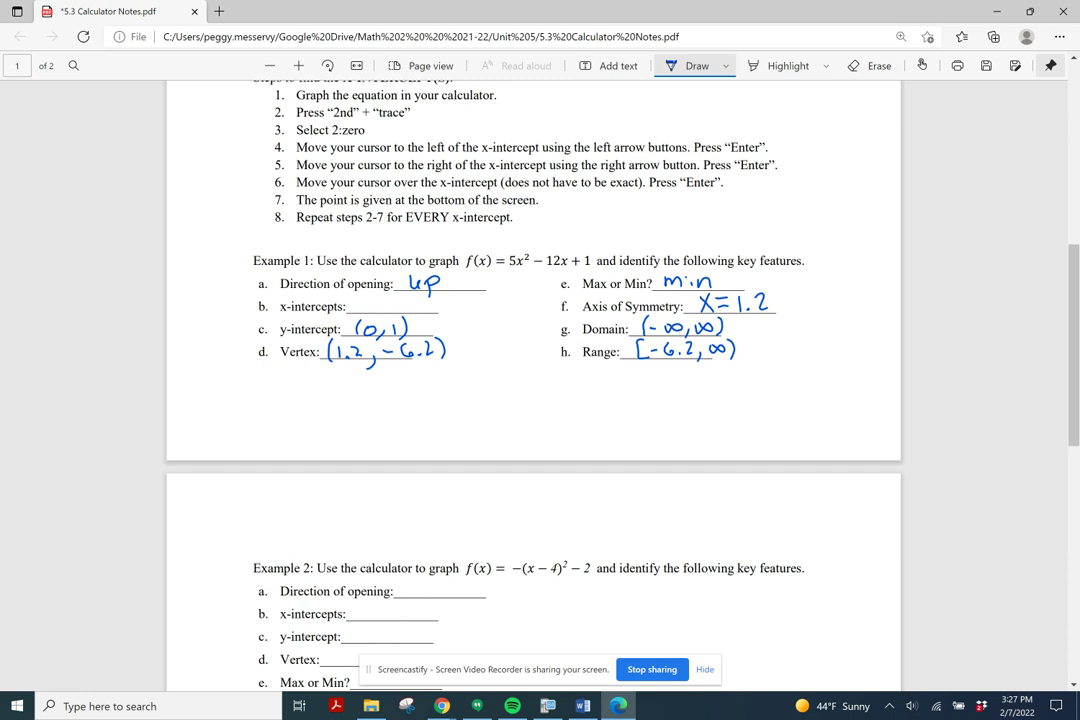
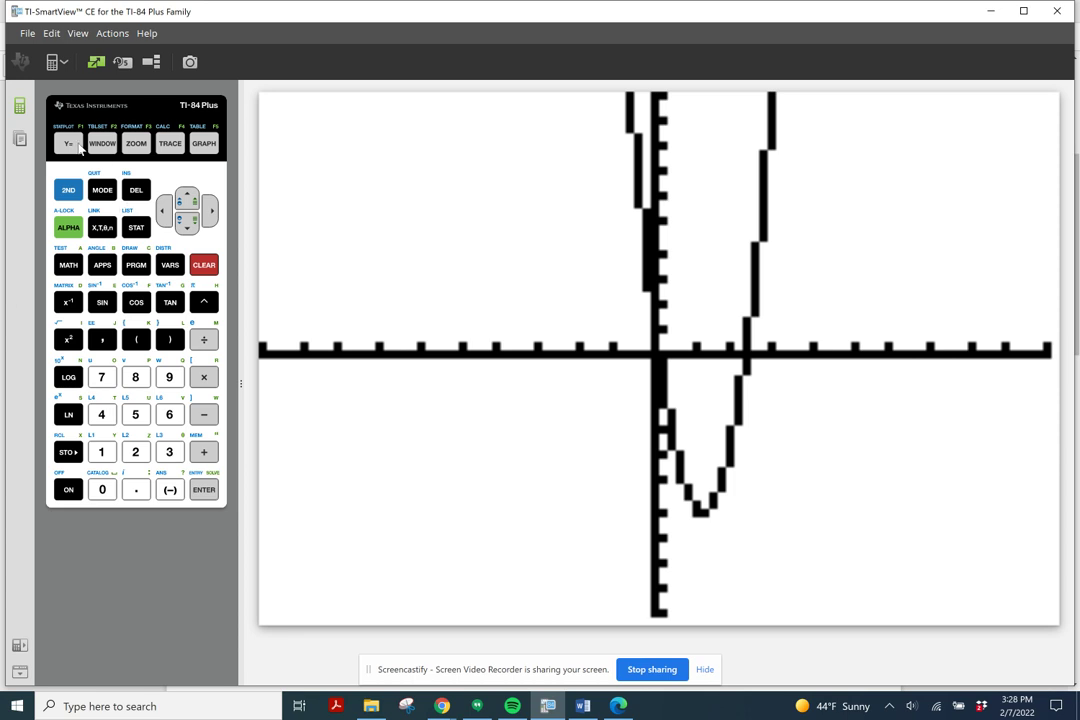
- Evaluate the graphed function at X=0 with the value calculation to check the y-intercept
left_click(70, 186)
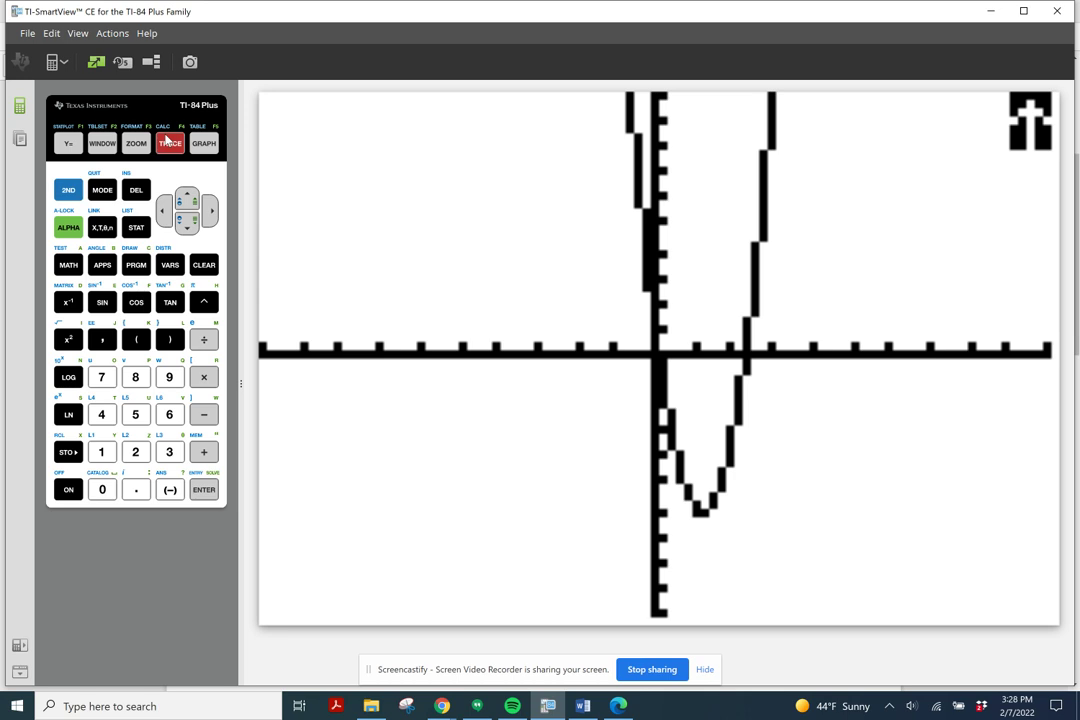
left_click(170, 143)
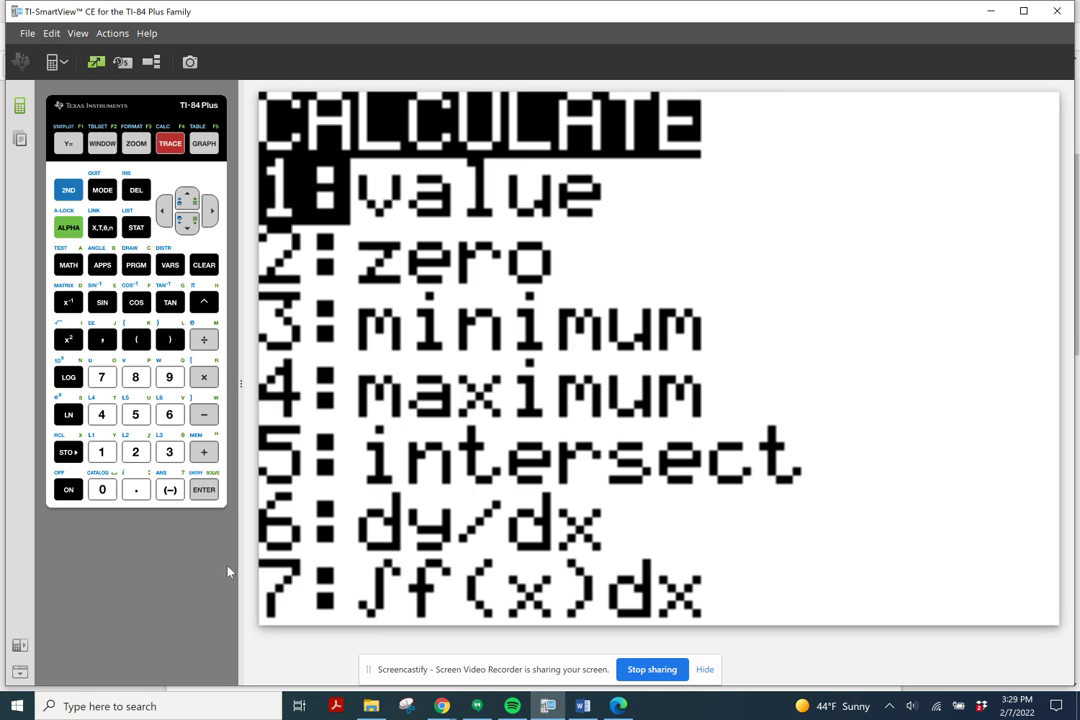
left_click(201, 494)
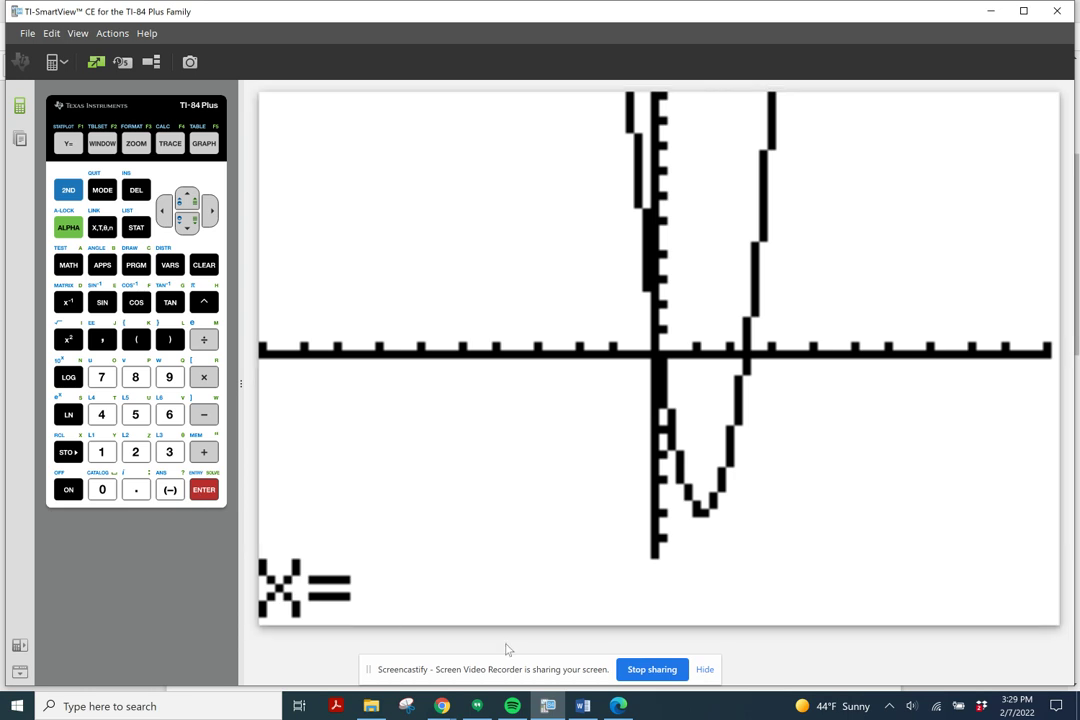
type("0")
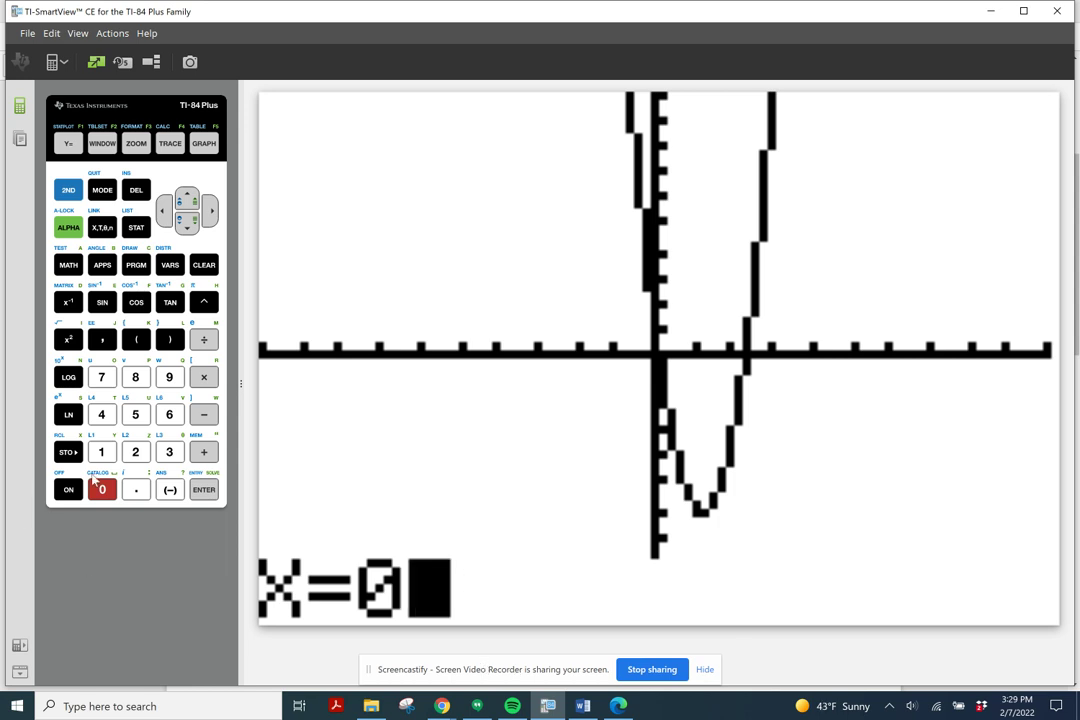
left_click(198, 496)
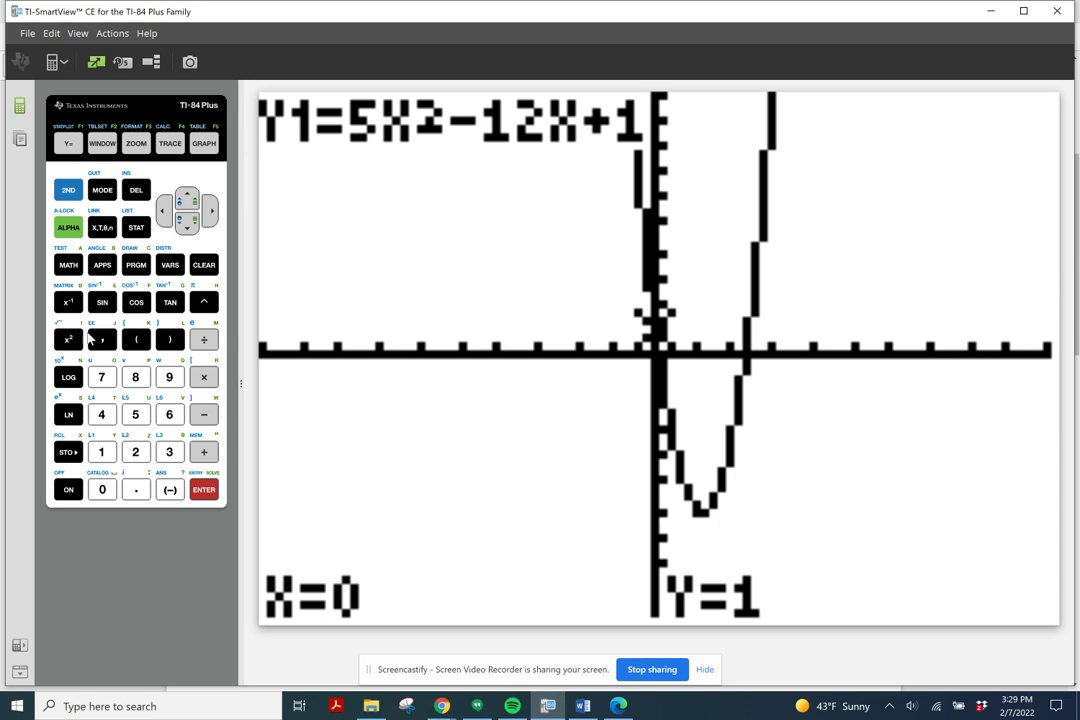
- Examine the table of X and Y1 values for the y-intercept and return to the graph
left_click(66, 191)
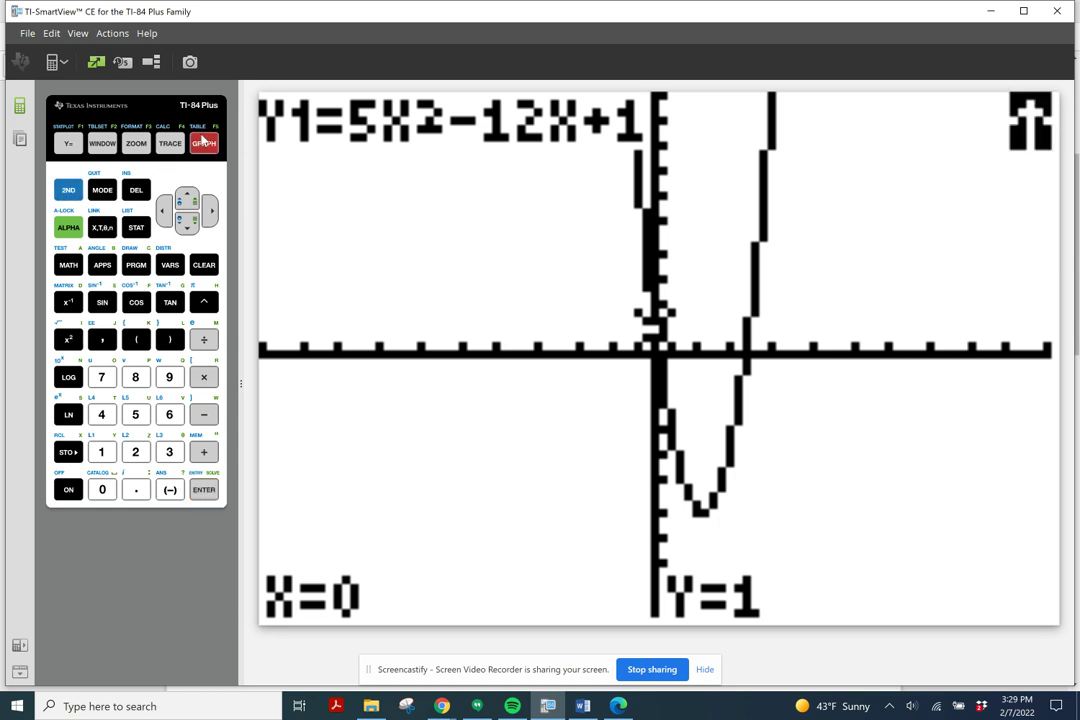
left_click(203, 143)
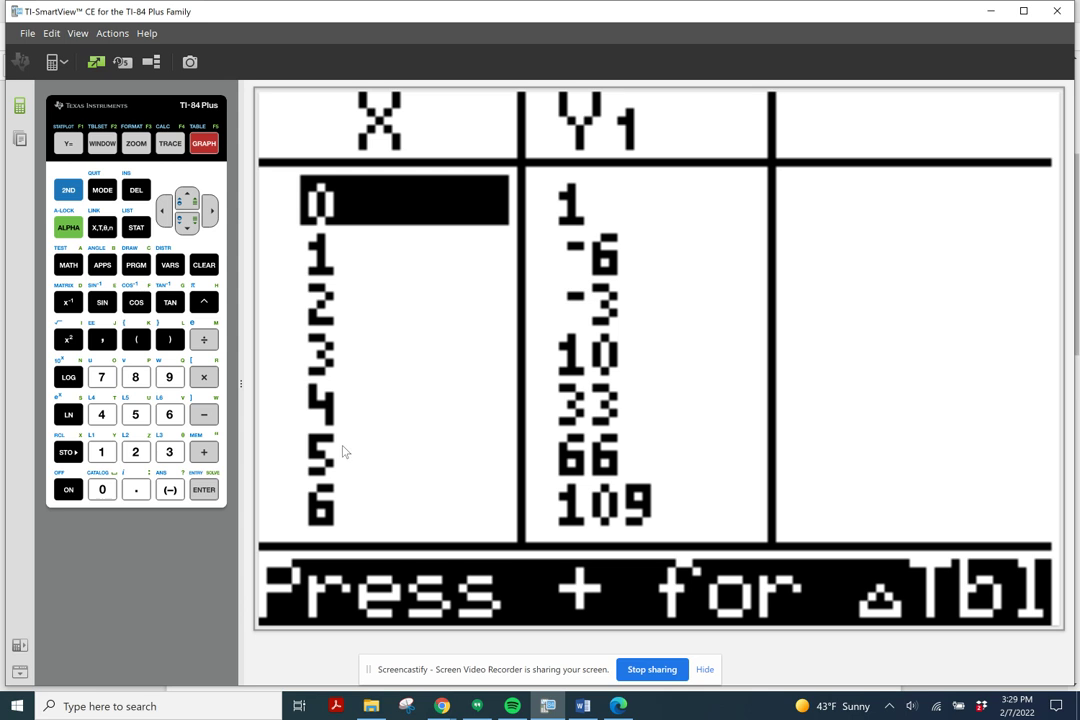
left_click(196, 262)
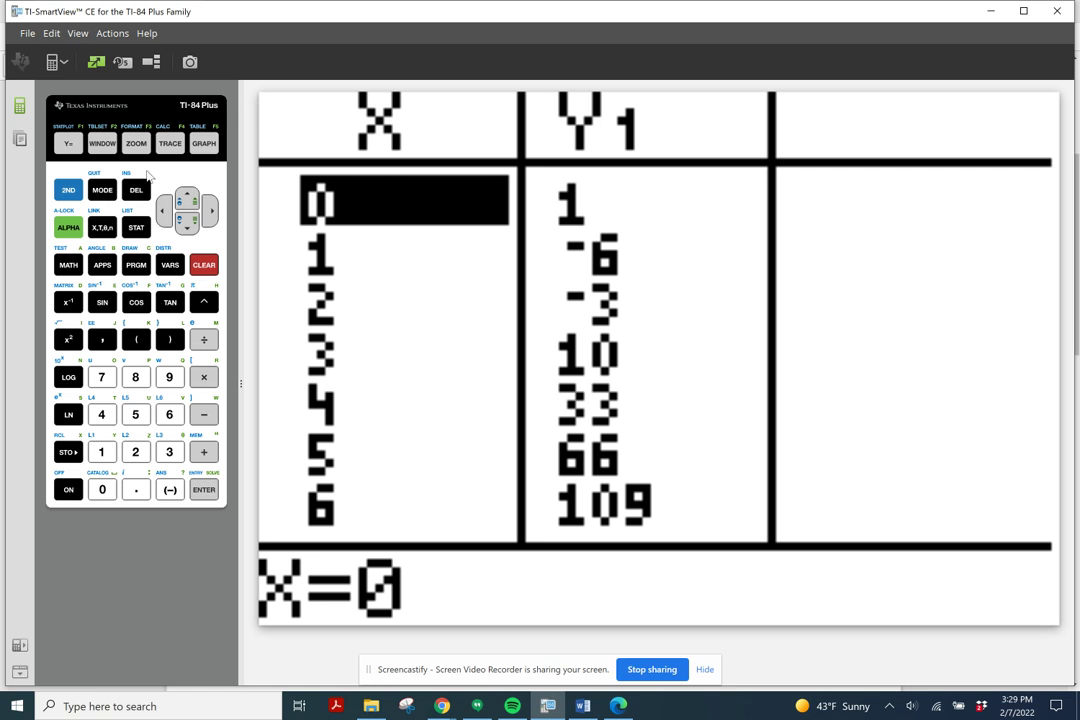
left_click(203, 143)
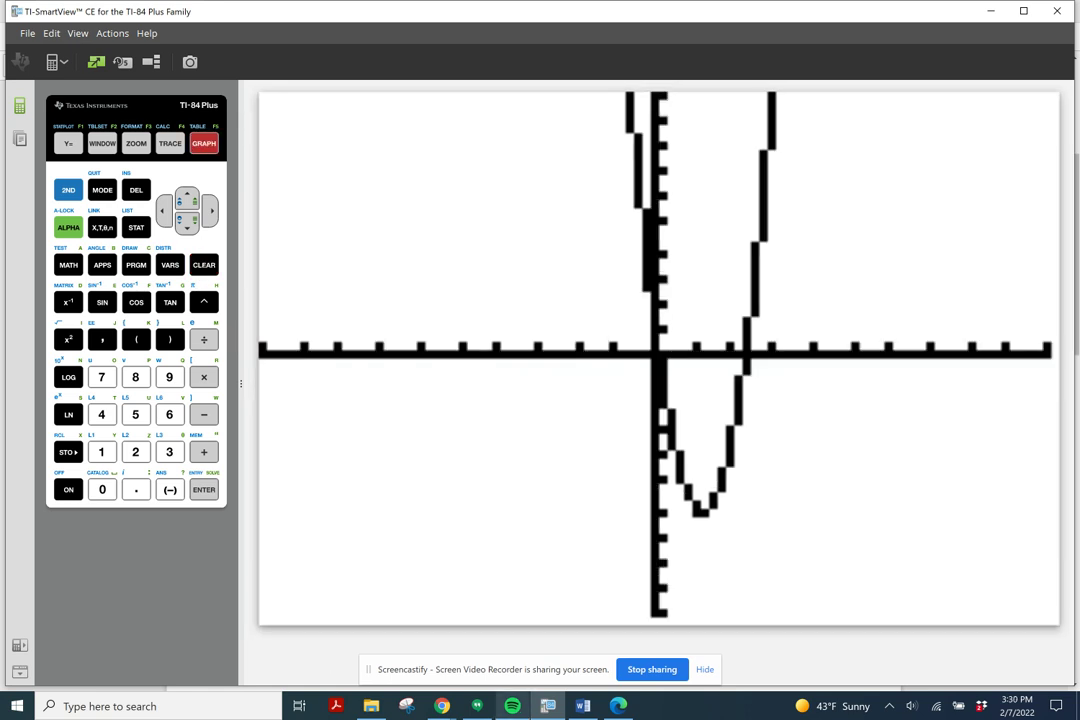
- Calculate the parabola's left zero with a left bound of X=-.212766 and both the right bound and guess at X=.42553191
mouse_move(617, 708)
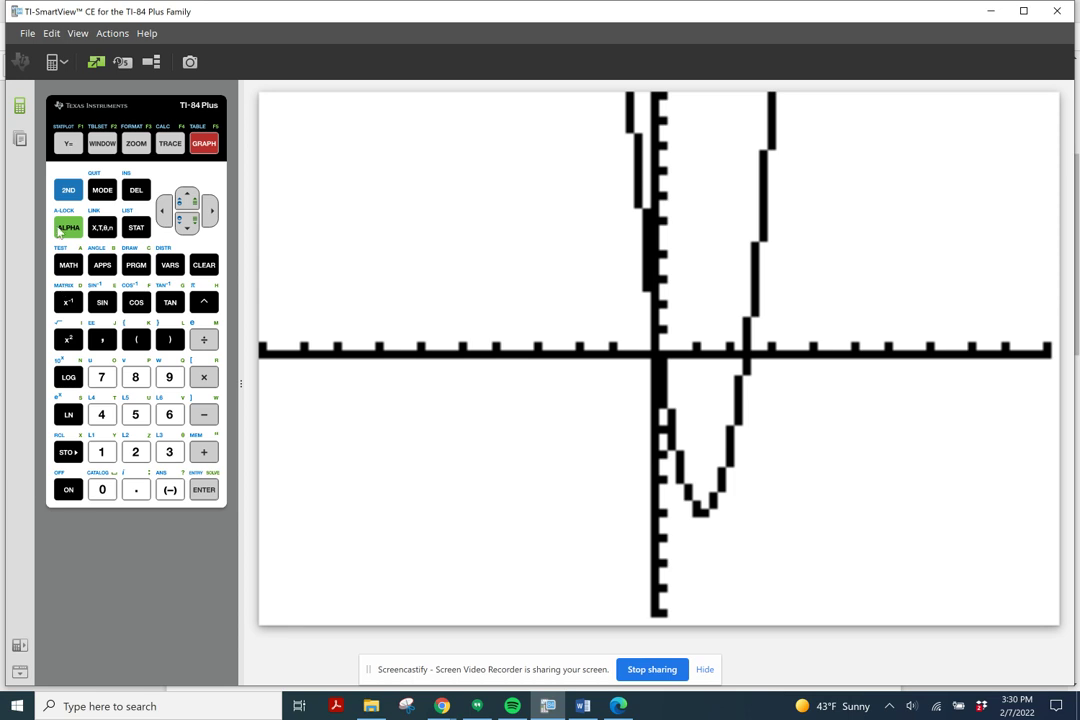
left_click(67, 192)
left_click(170, 143)
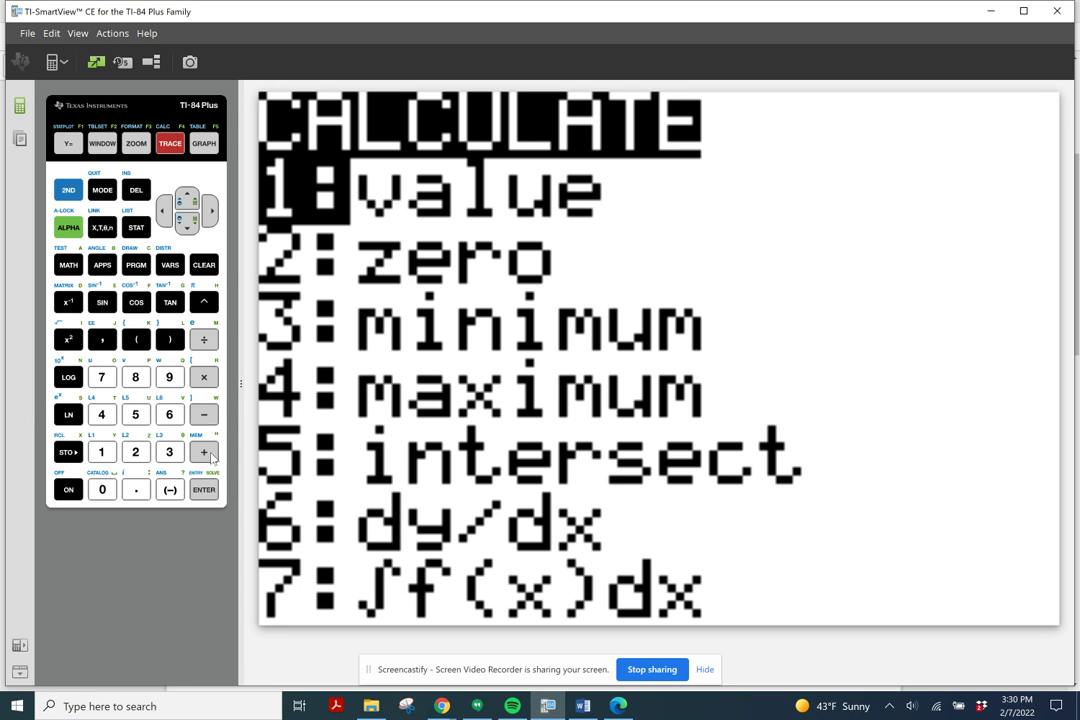
key("2")
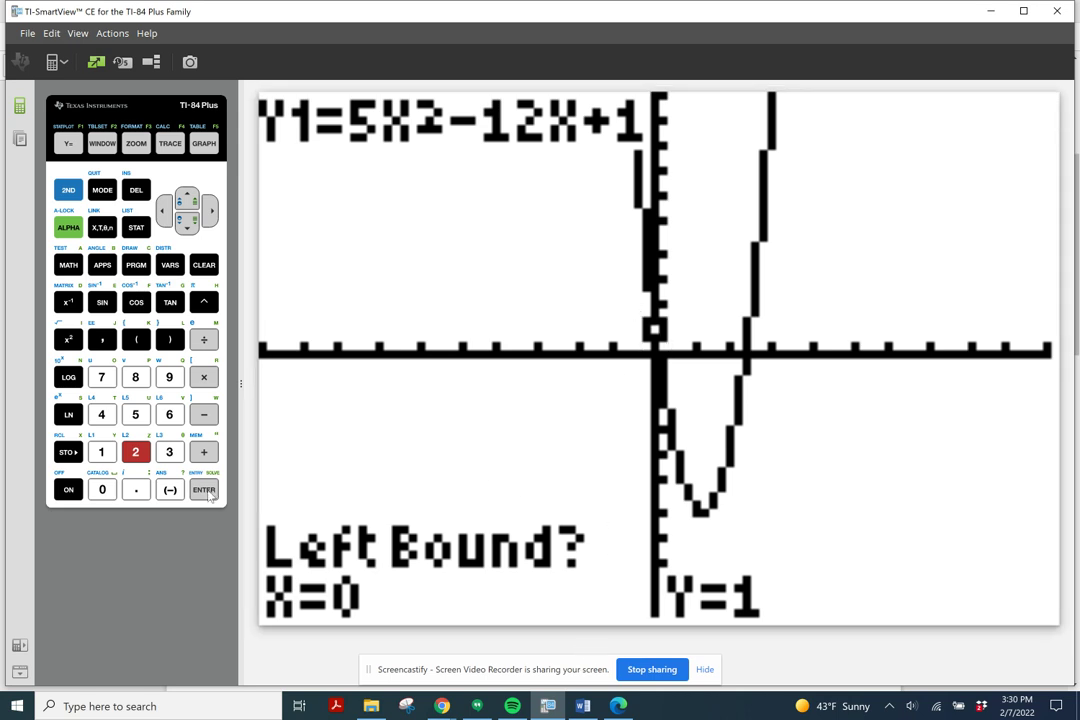
left_click(165, 211)
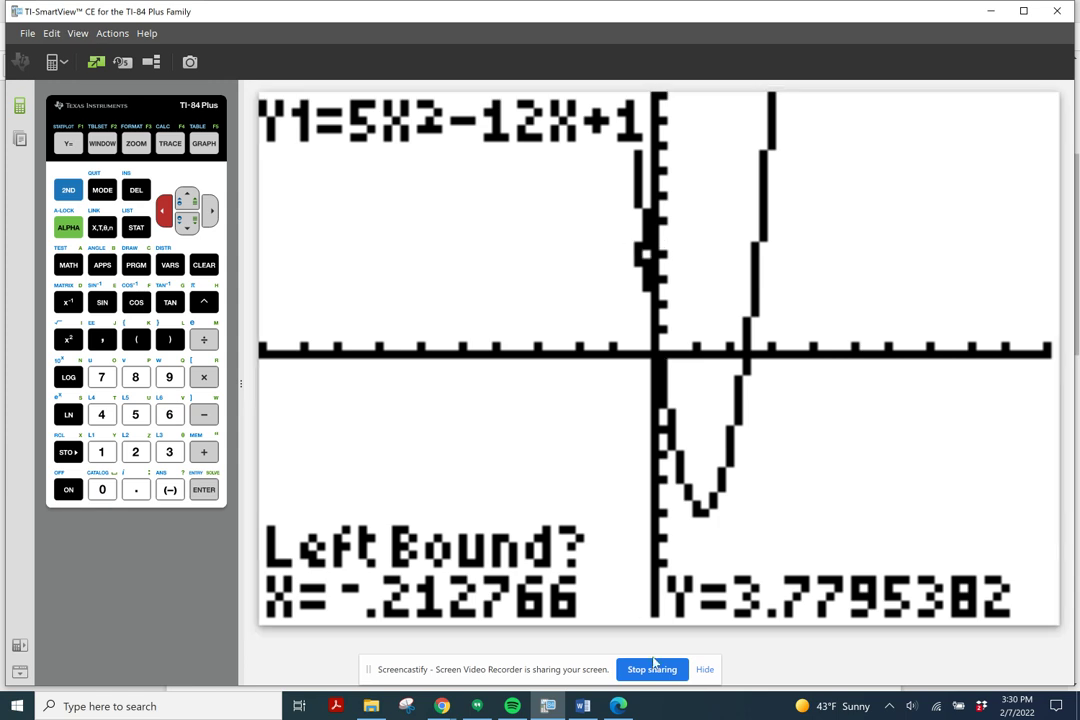
left_click(204, 490)
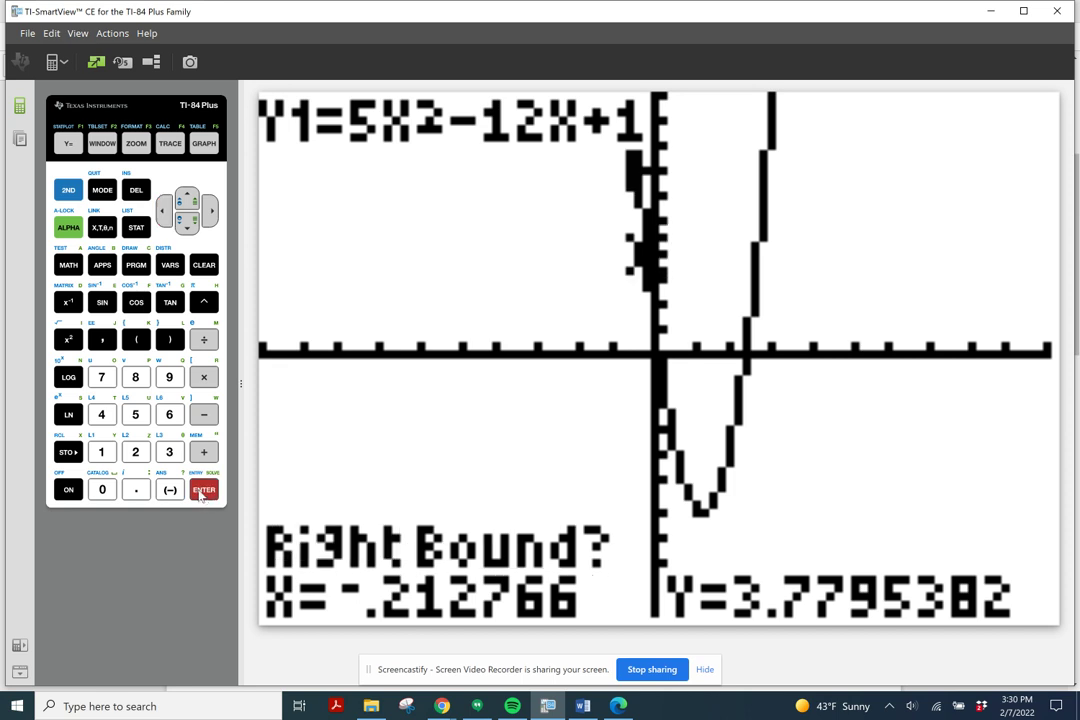
left_click(210, 210)
left_click(210, 212)
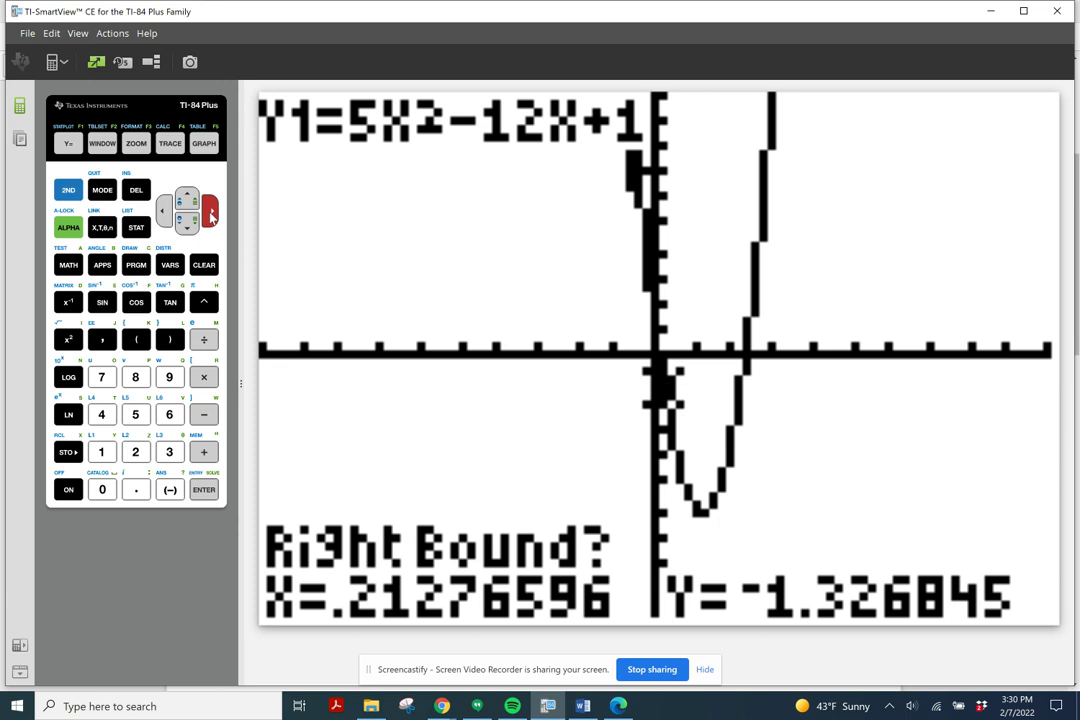
left_click(210, 213)
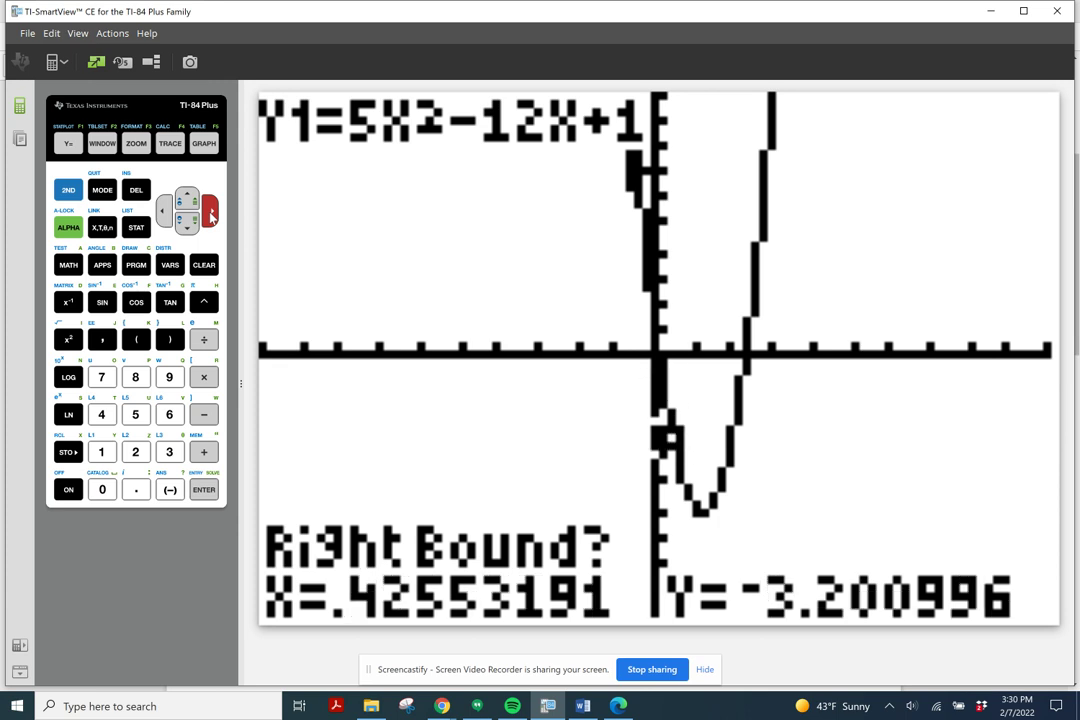
left_click(201, 489)
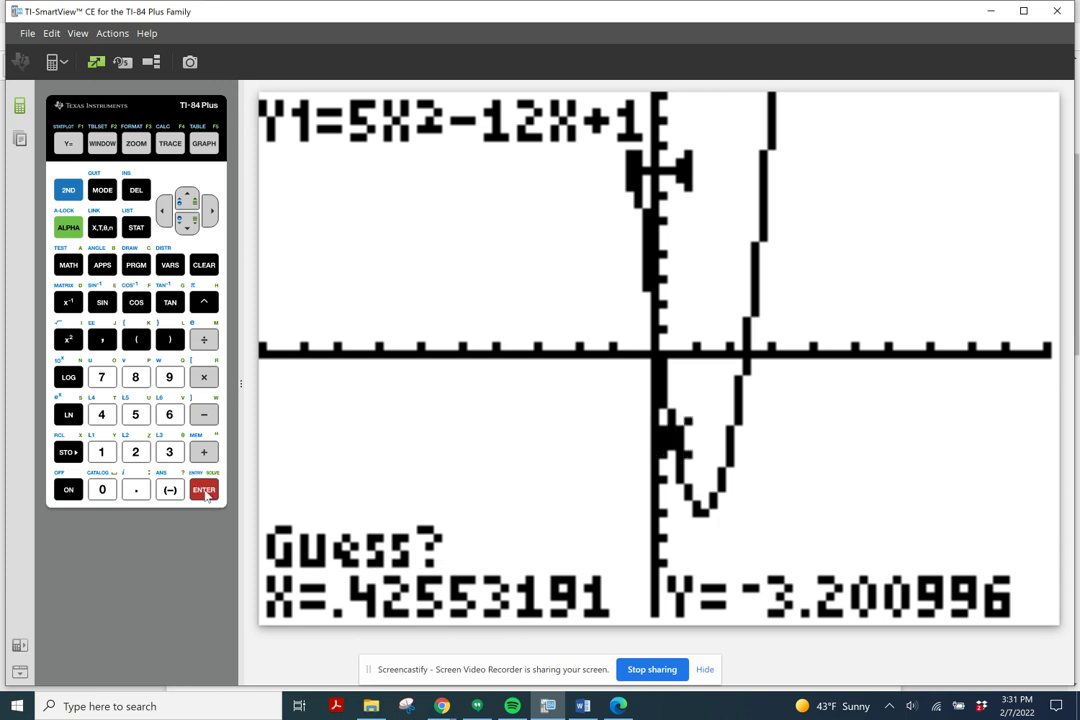
left_click(203, 490)
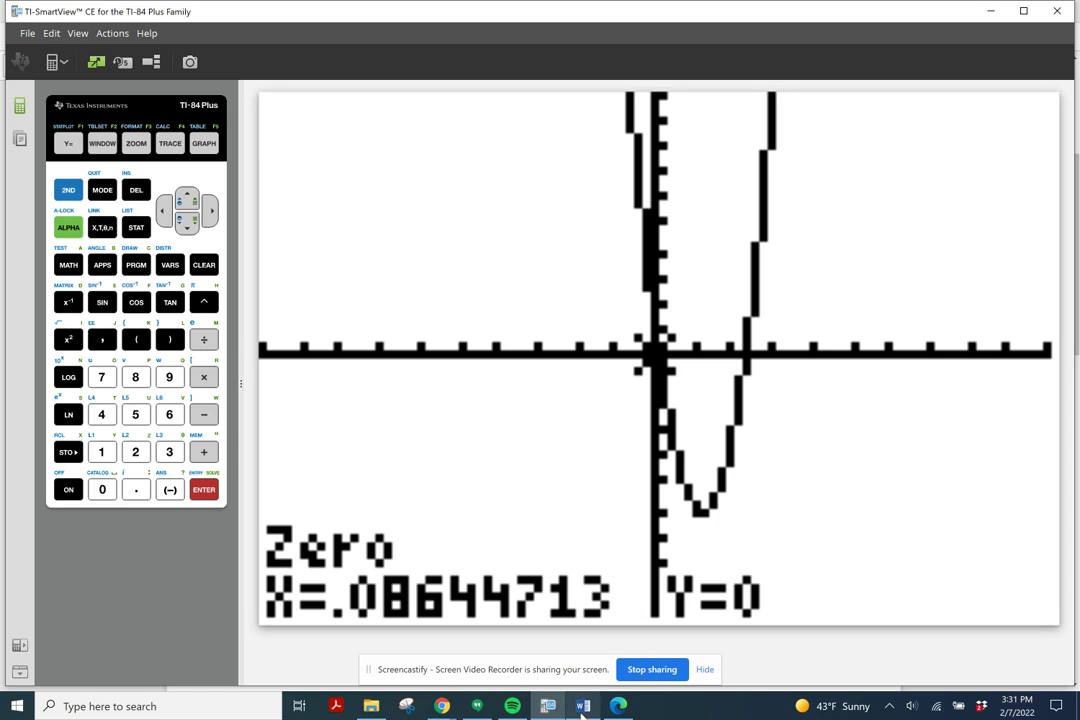
- Switch to the notes PDF in Edge and handwrite (0.086, 0) as the first x-intercept, followed by a comma and an opening parenthesis
left_click(618, 706)
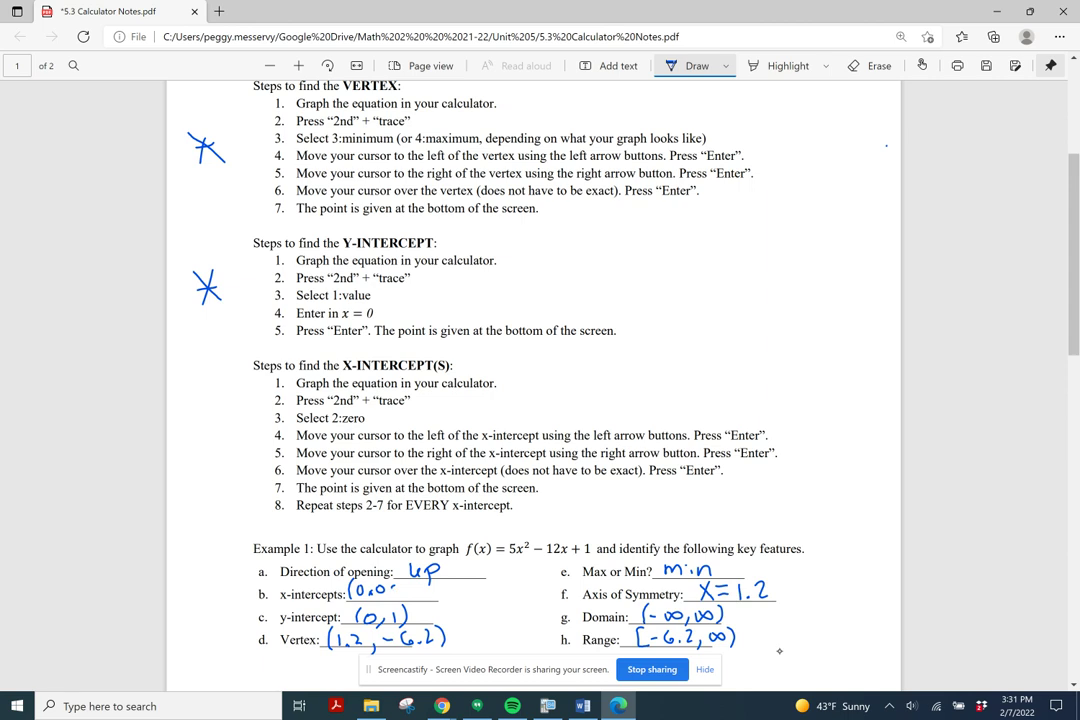
mouse_move(405, 586)
left_mouse_down()
mouse_move(403, 597)
mouse_move(429, 588)
mouse_move(448, 601)
left_mouse_up()
left_click_drag(462, 587, 459, 592)
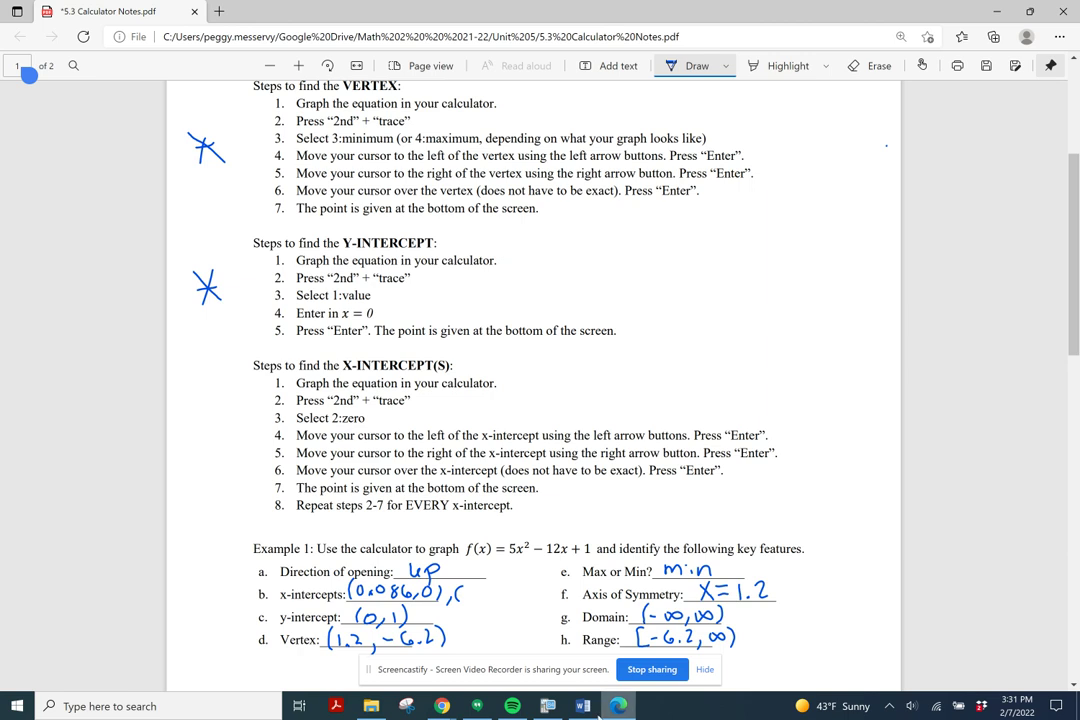
- Switch to TI-SmartView and start a new zero calculation, setting the left bound at X=2.1276596 just before the parabola's right x-intercept
left_click(548, 706)
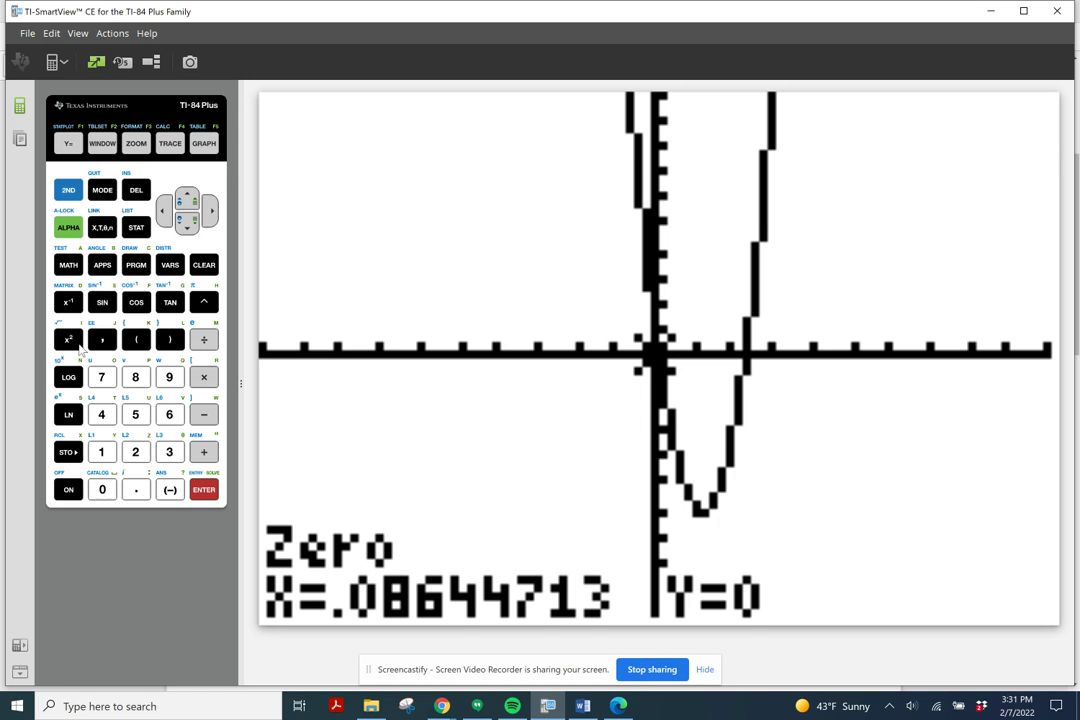
left_click(205, 266)
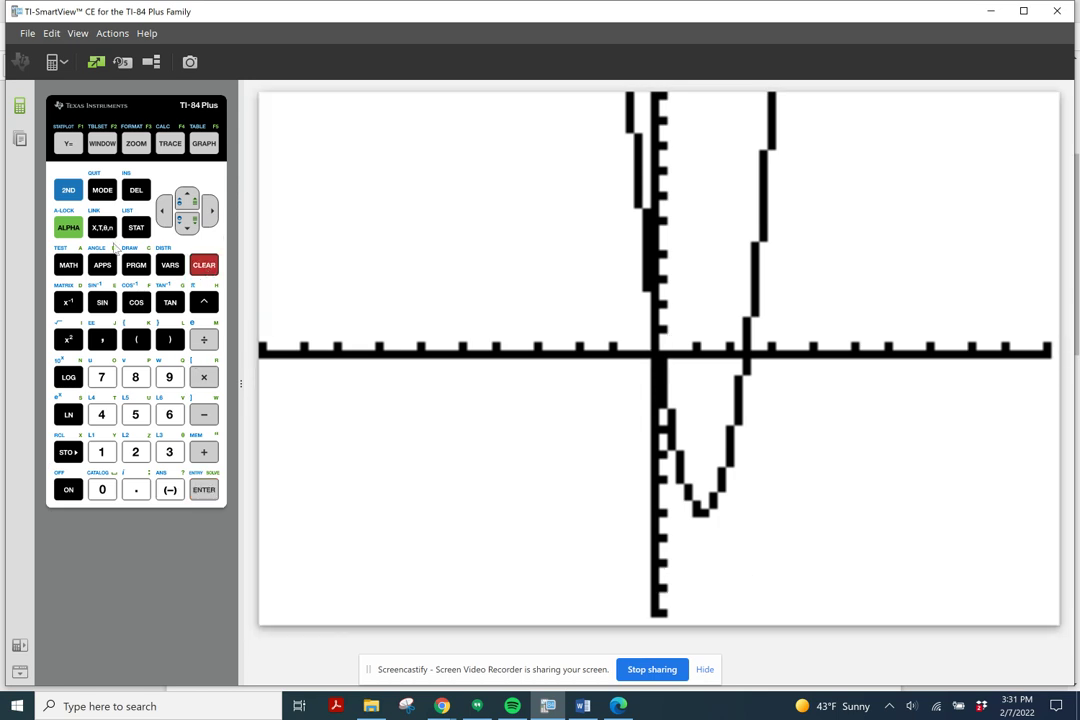
left_click(68, 190)
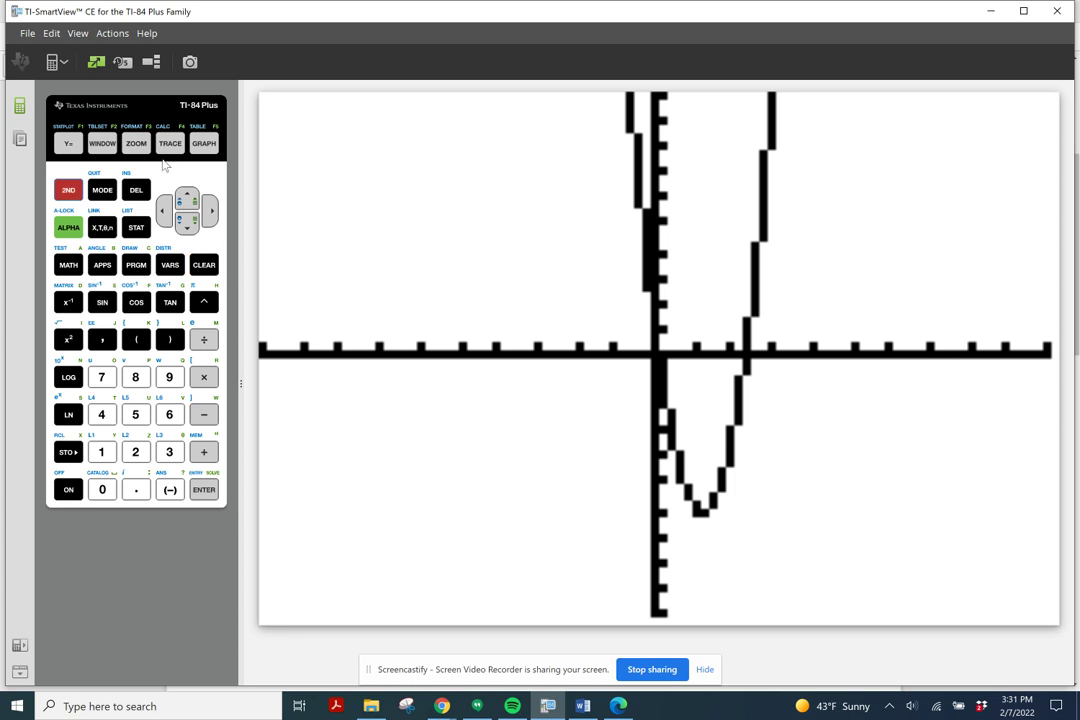
left_click(170, 143)
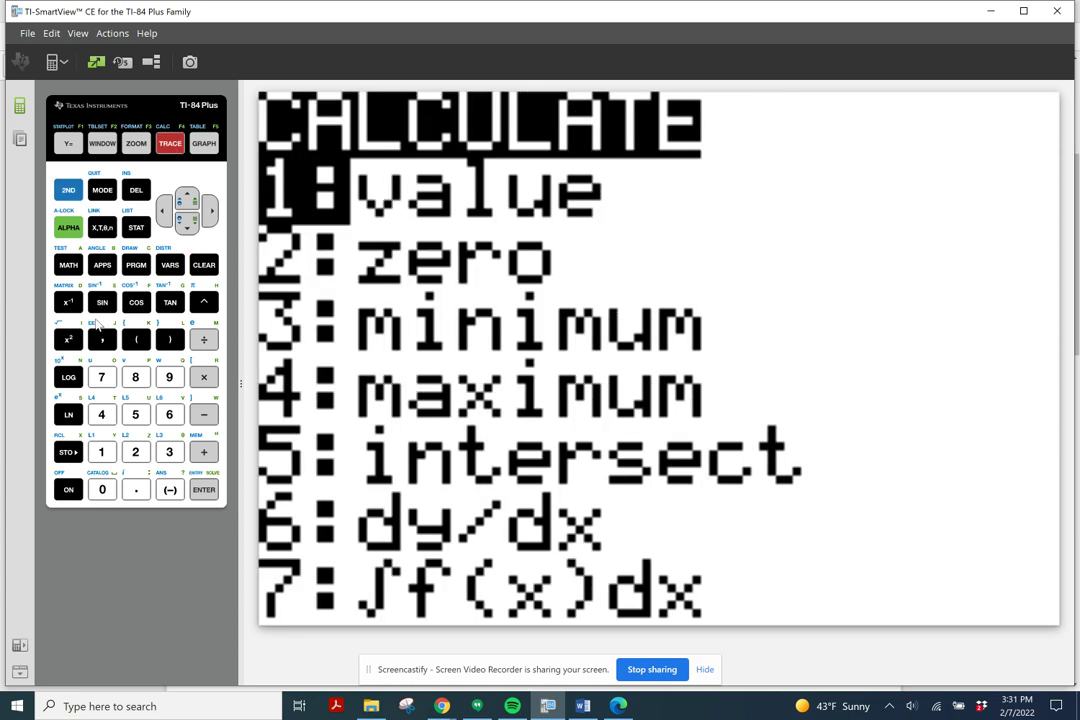
left_click(136, 453)
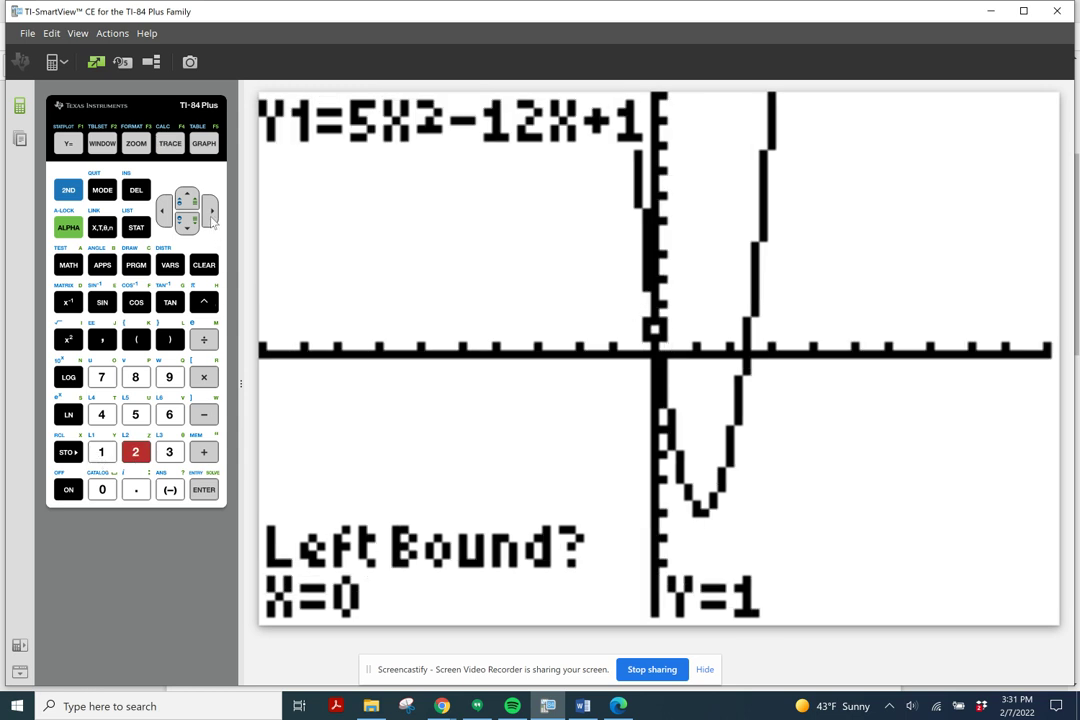
left_click(210, 207)
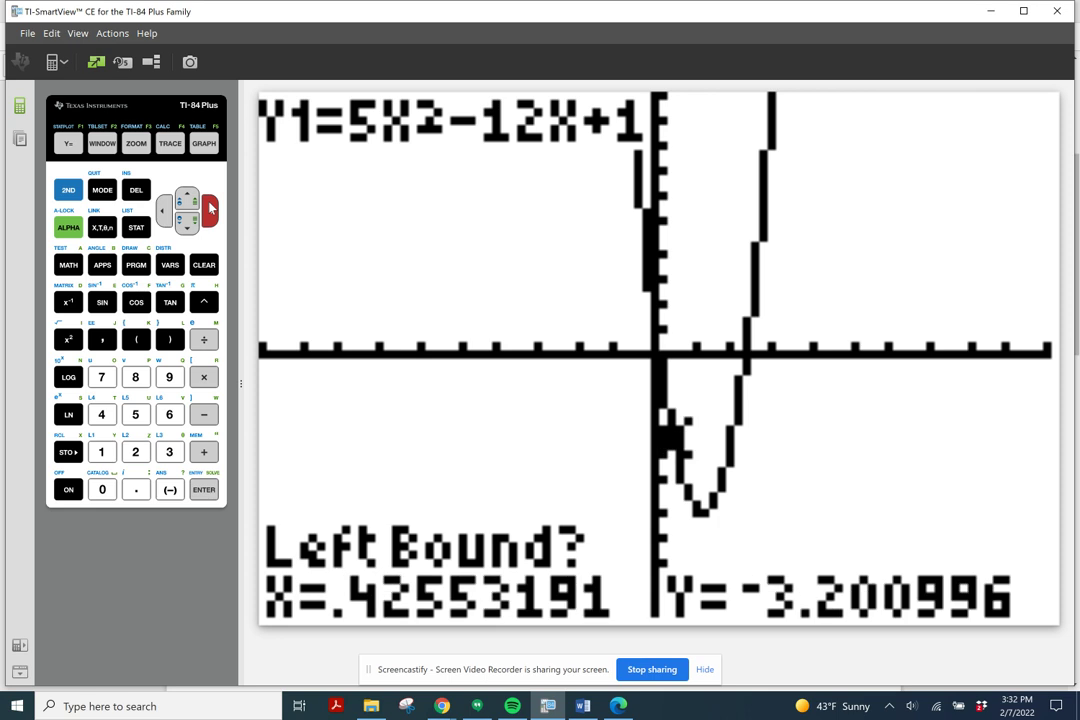
left_click(210, 207)
left_click(210, 207)
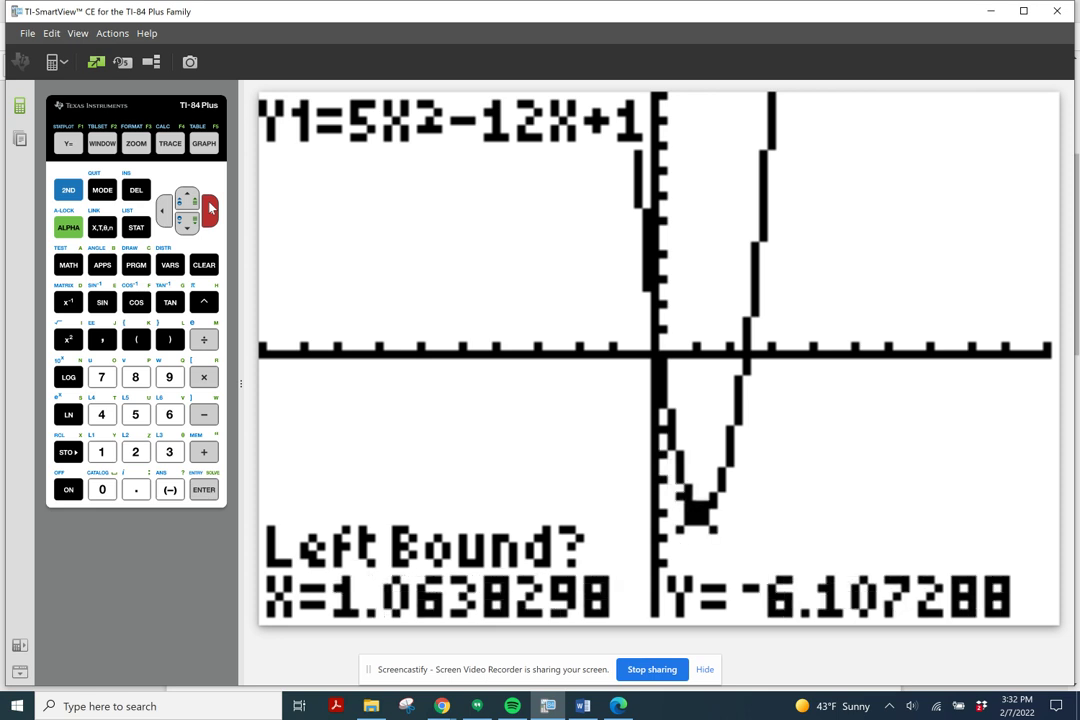
left_click(210, 207)
left_click(210, 207)
left_click(210, 207)
left_click(210, 207)
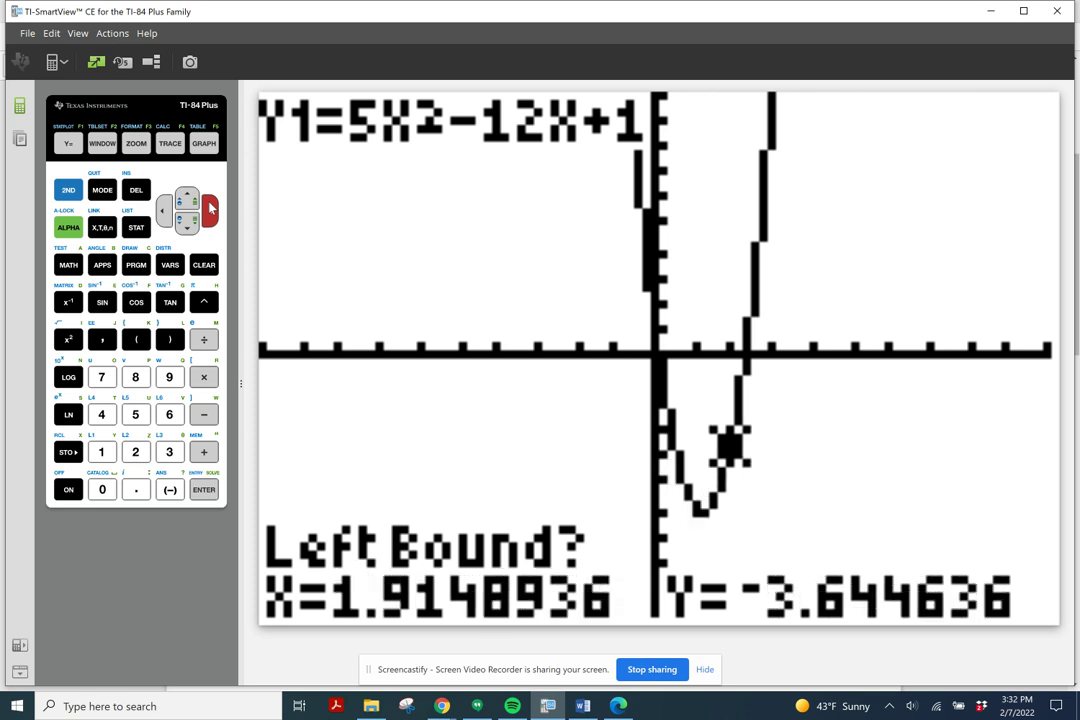
left_click(210, 207)
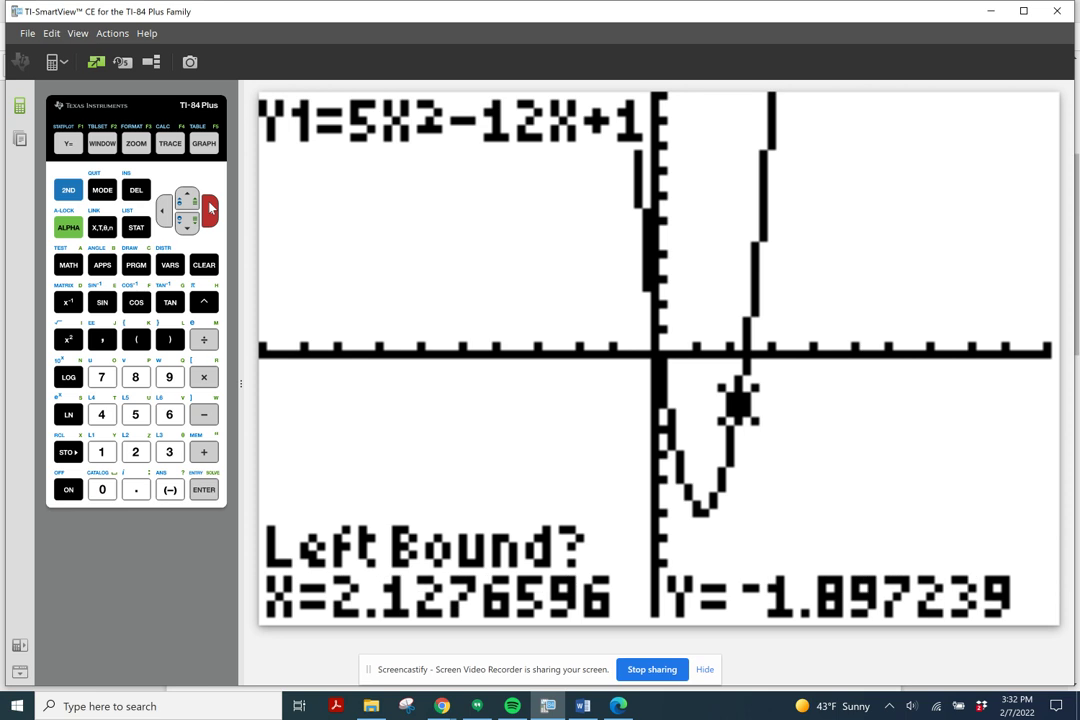
left_click(205, 495)
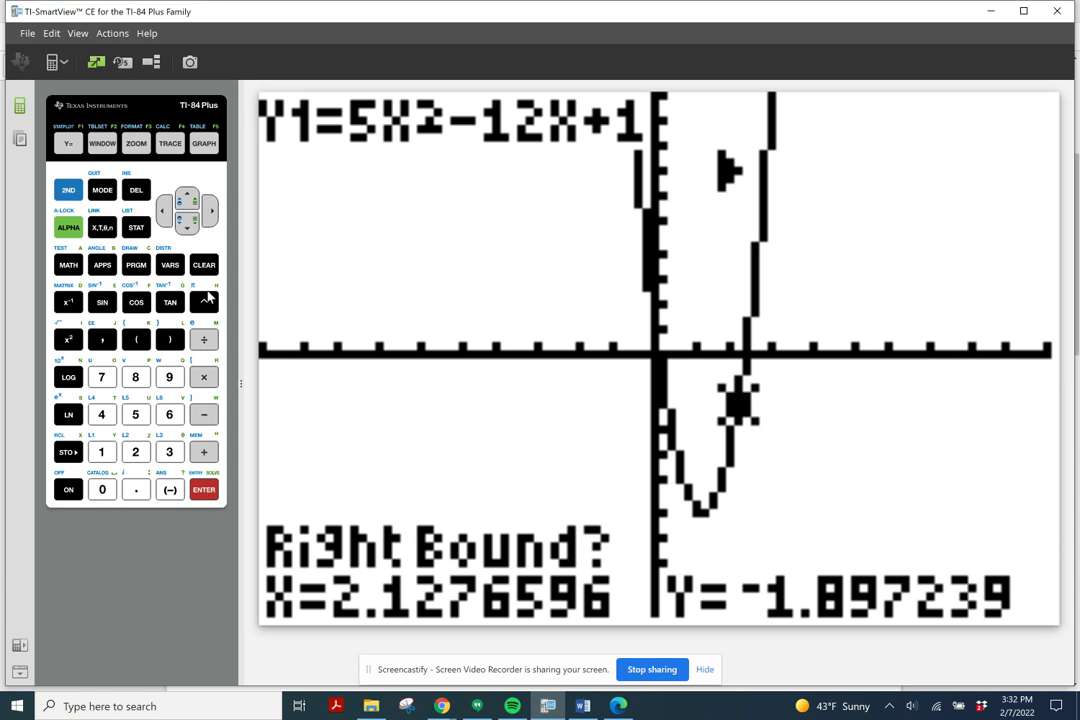
- Set the zero calculation's right bound at X=2.5531915 and accept the same point as the guess to calculate the right zero
left_click(211, 210)
left_click(211, 210)
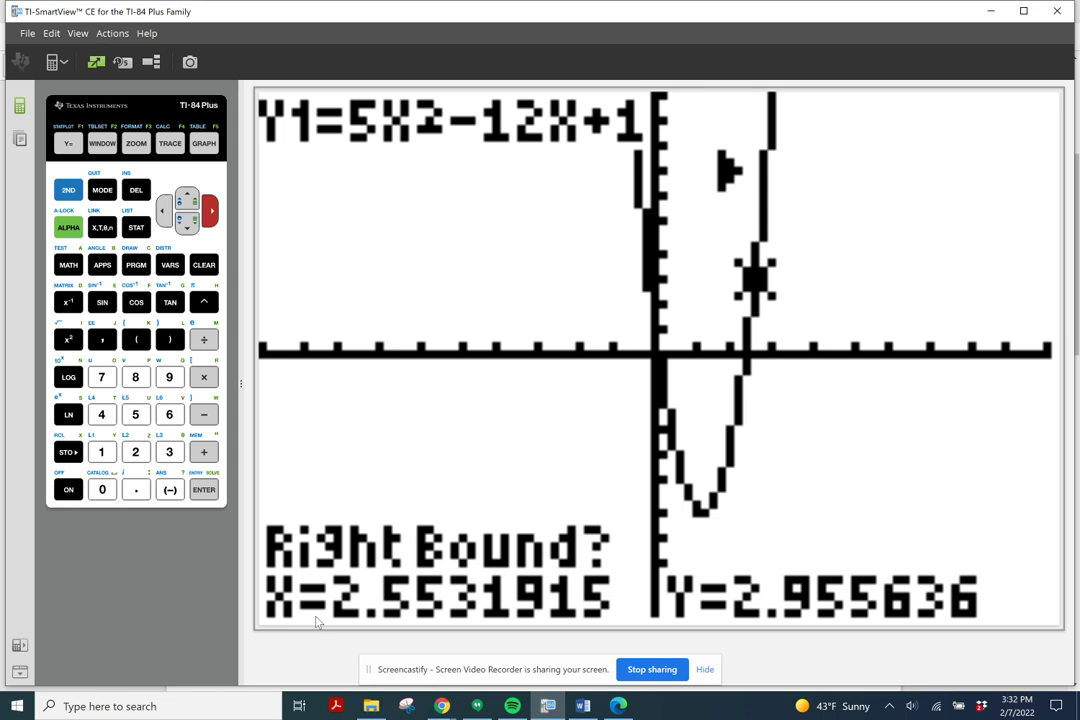
left_click(205, 495)
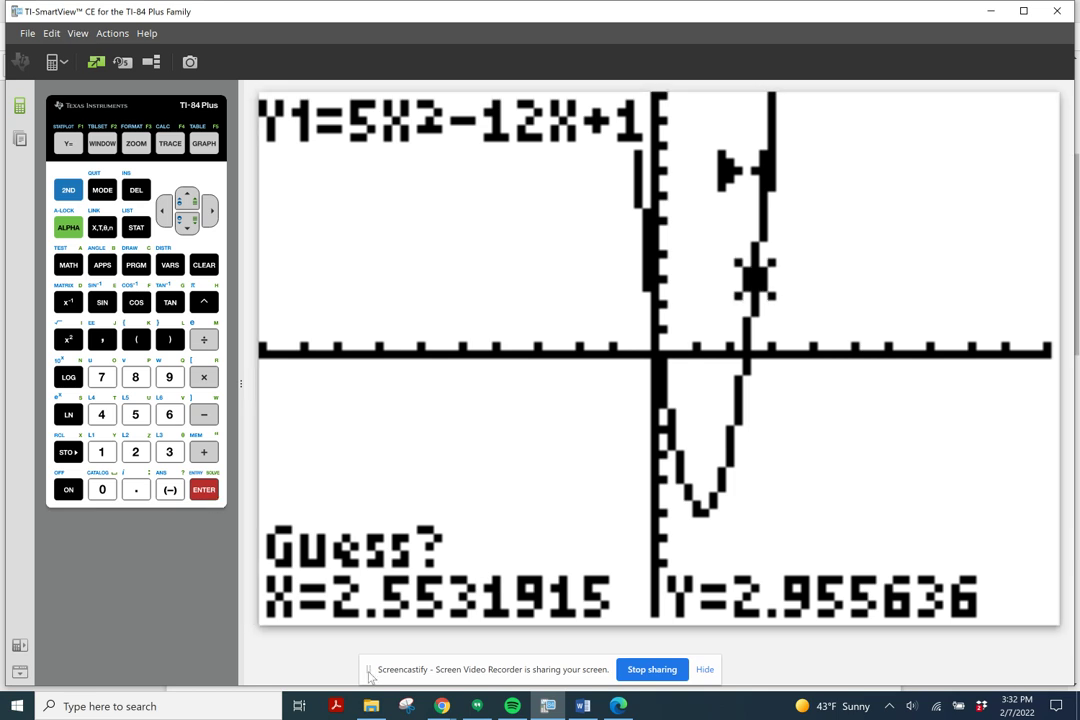
key("Return")
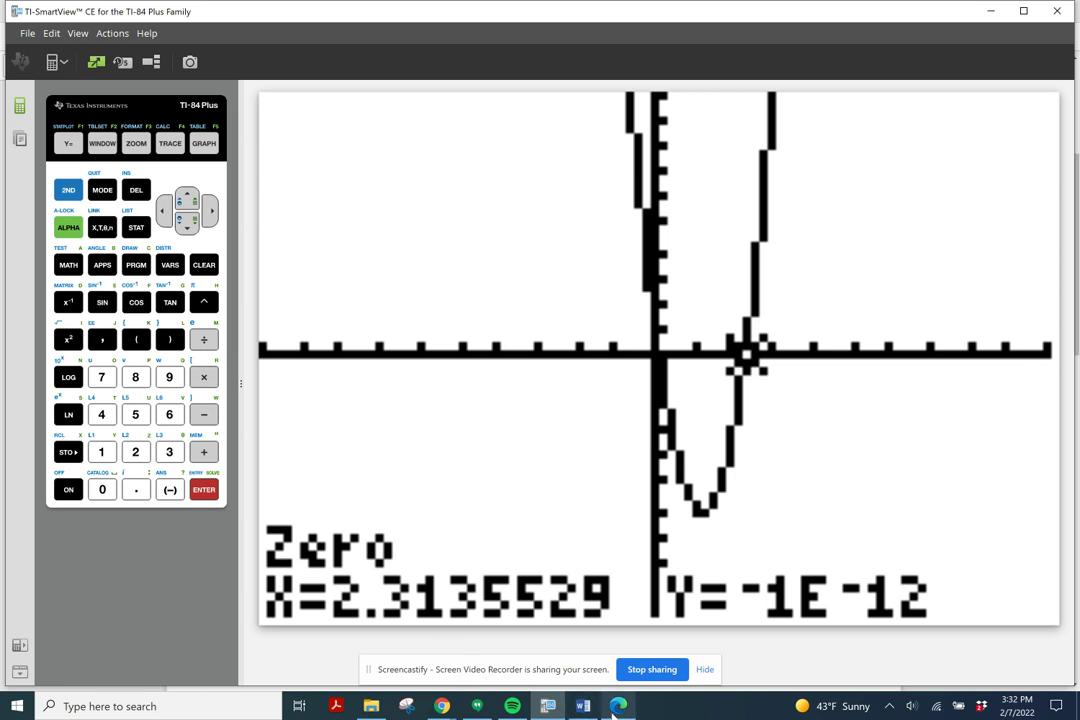
mouse_move(616, 708)
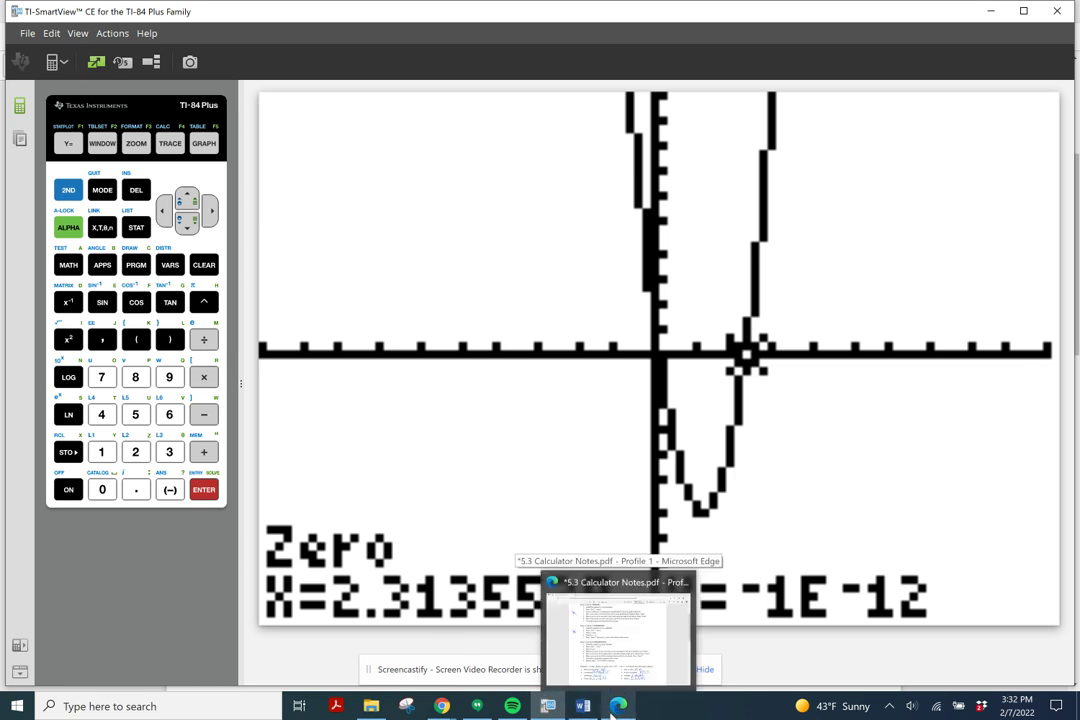
left_click(583, 706)
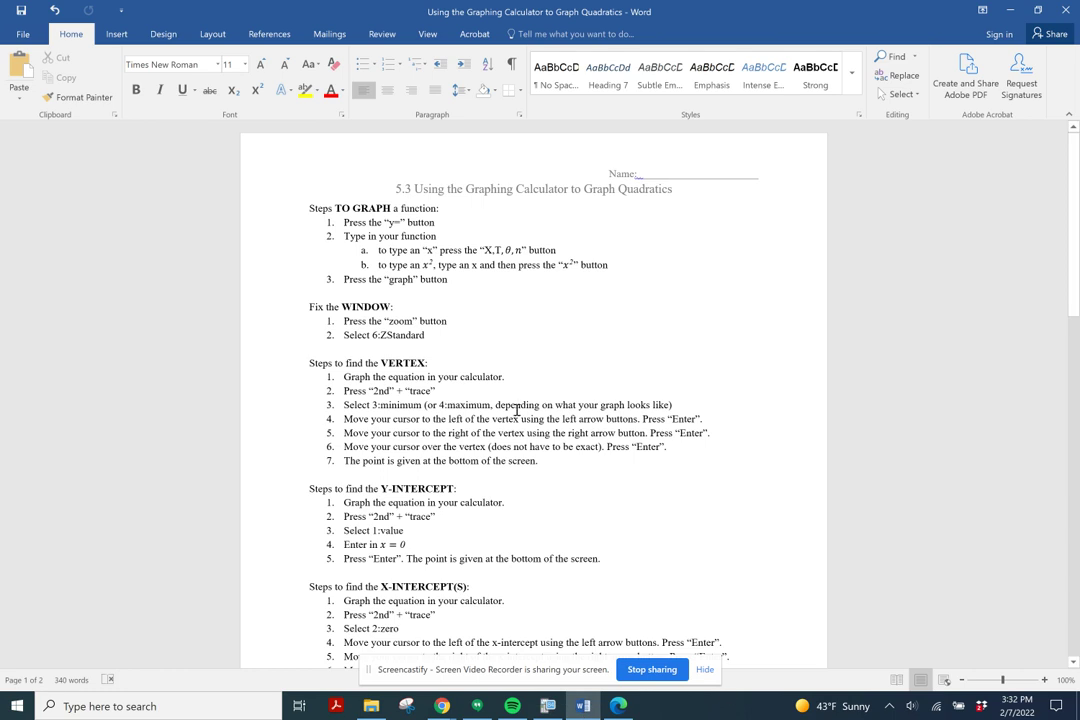
scroll(518, 398, "down", 5)
scroll(587, 455, "down", 1)
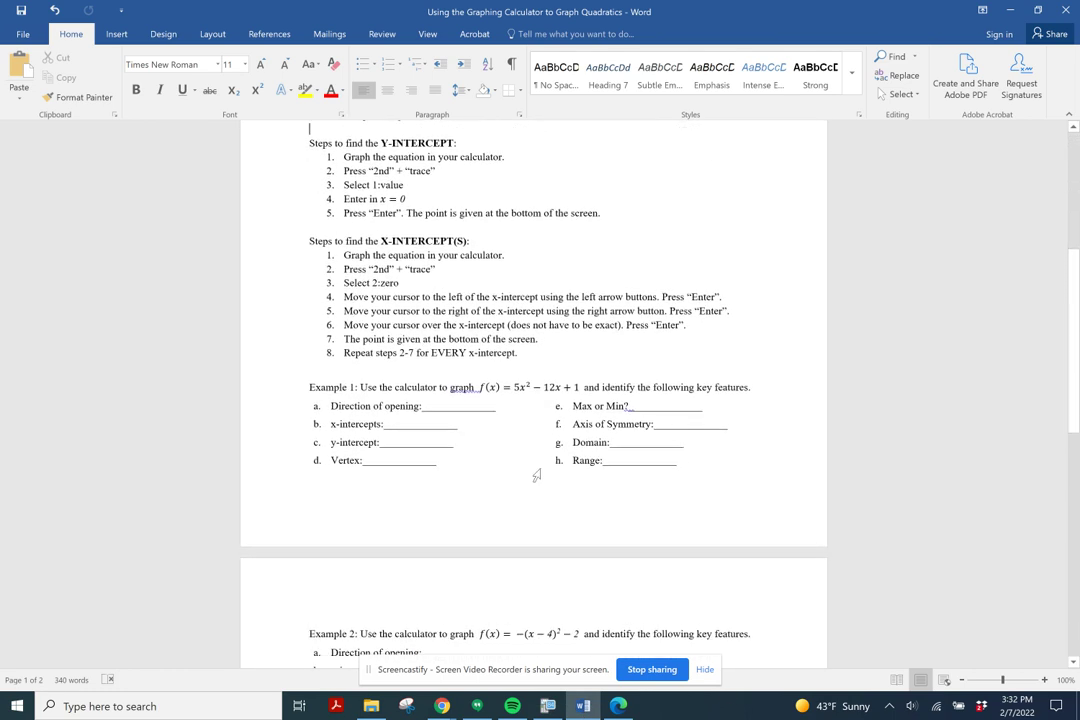
- Switch to the notes PDF in Edge, complete the second x-intercept by handwriting 2.313, 0), and go to Example 2
left_click(618, 706)
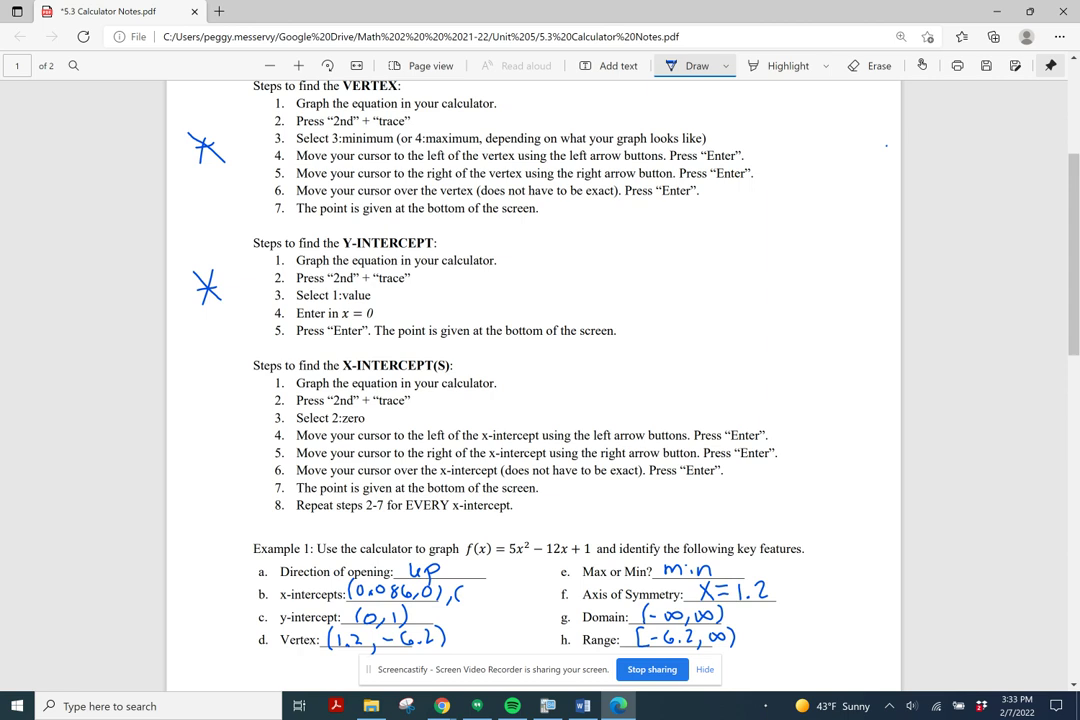
mouse_move(466, 599)
left_mouse_down()
mouse_move(511, 598)
mouse_move(531, 580)
mouse_move(539, 598)
left_mouse_up()
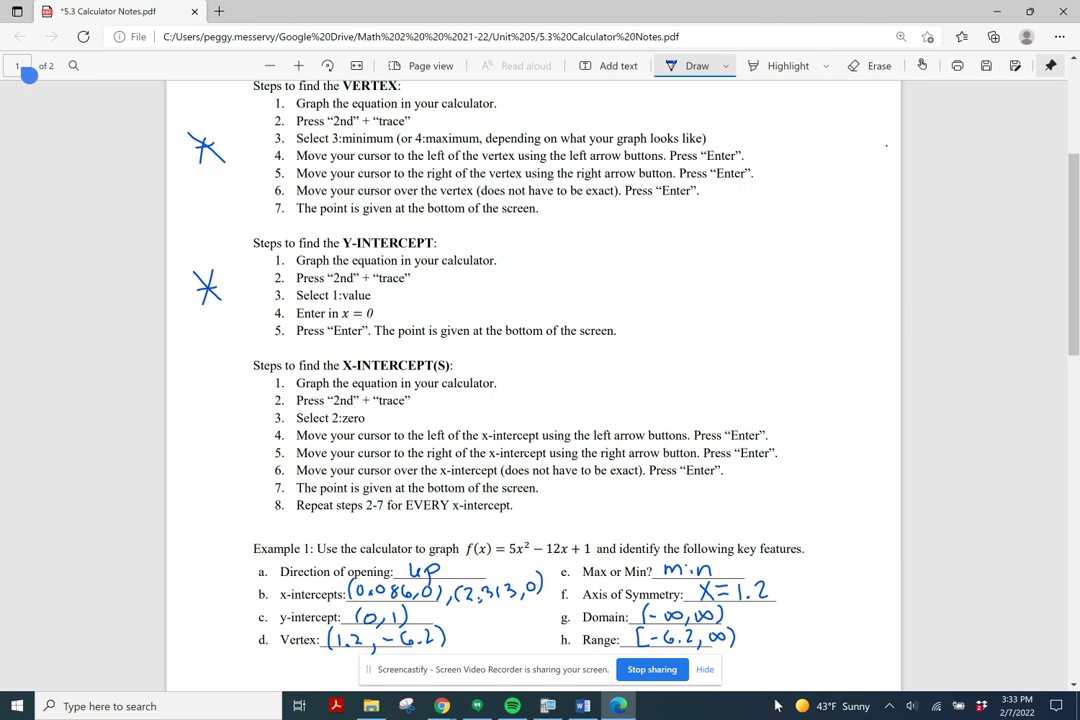
scroll(561, 533, "down", 2)
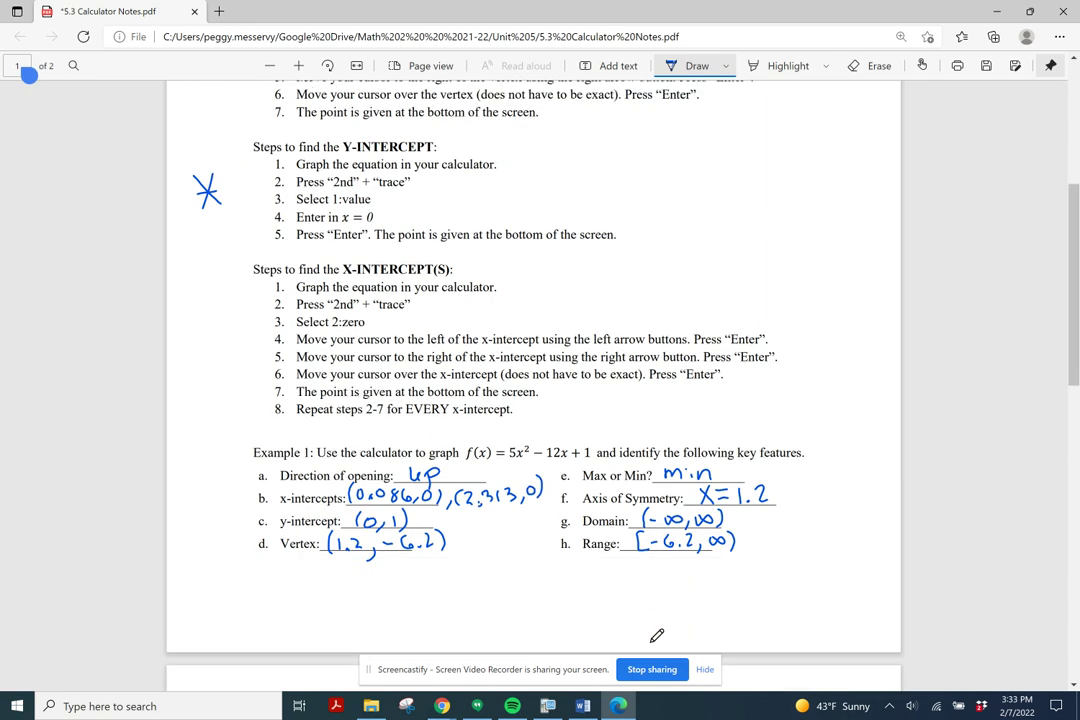
scroll(656, 636, "down", 5)
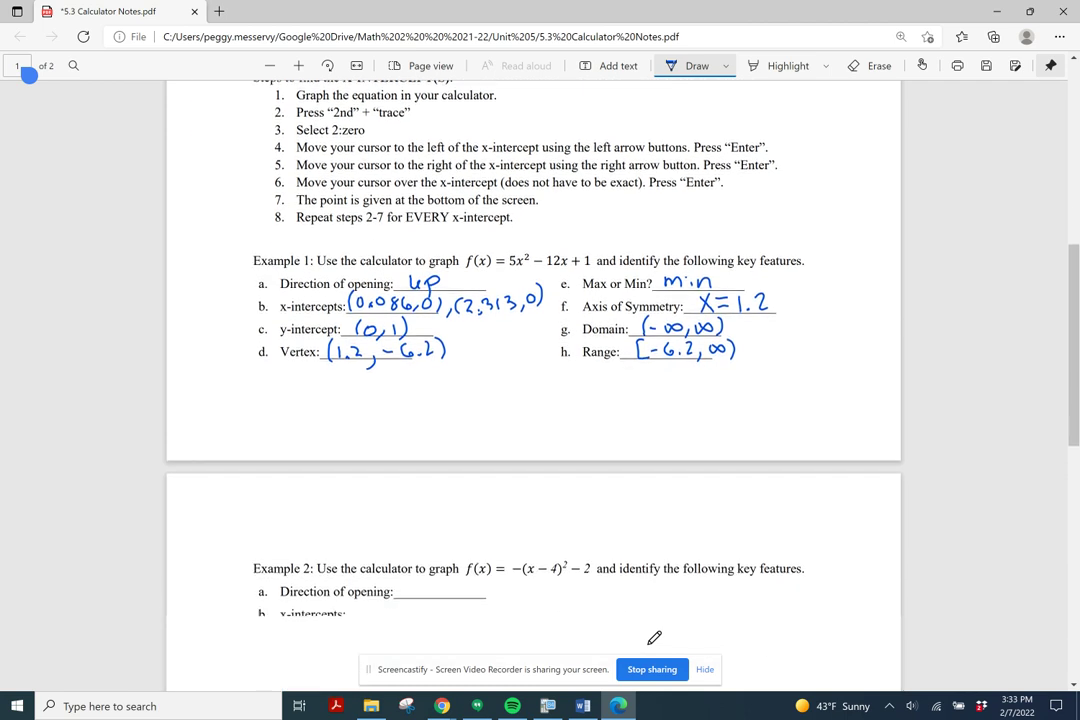
scroll(654, 638, "down", 6)
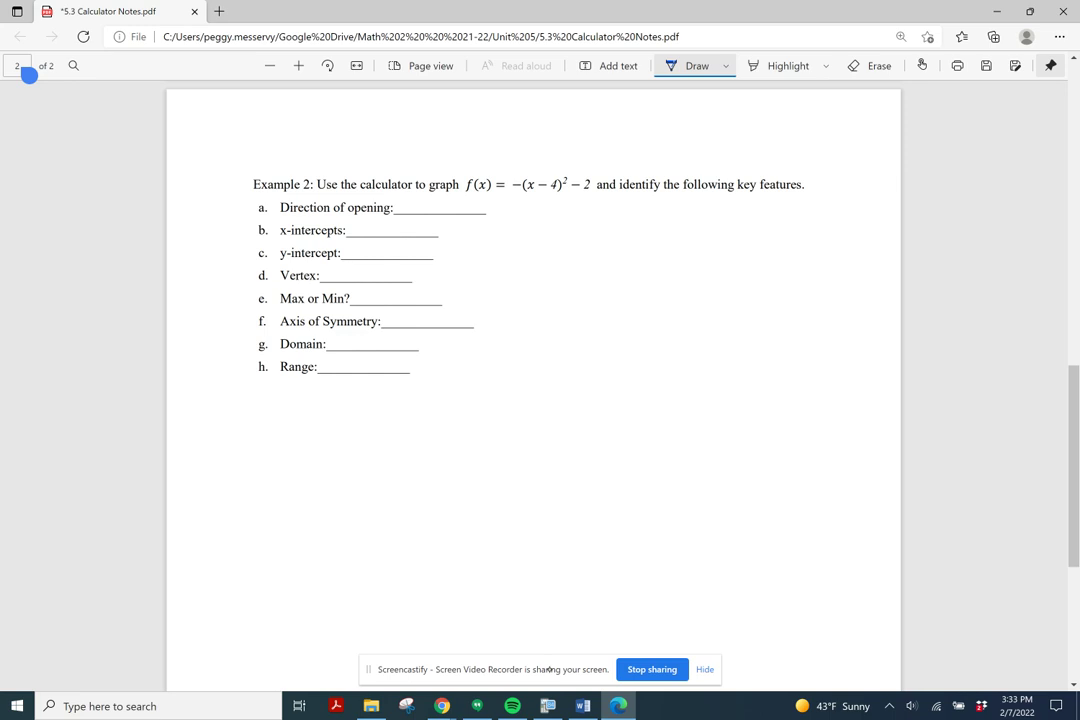
left_click_drag(408, 203, 426, 220)
left_click_drag(400, 214, 436, 212)
left_click(870, 65)
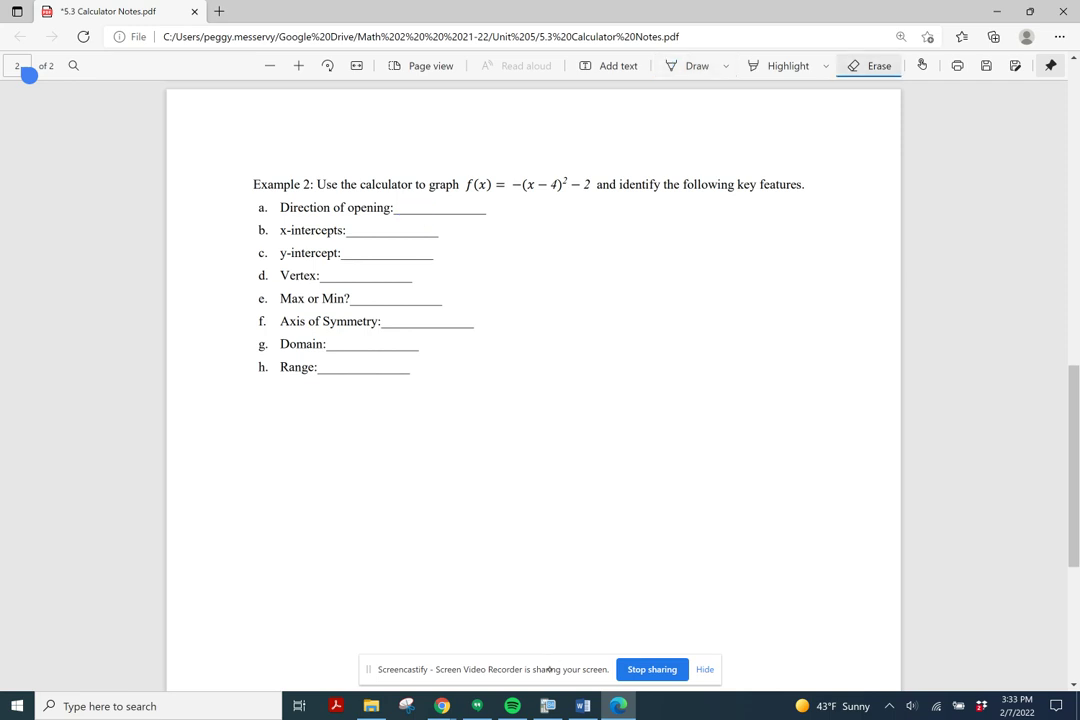
key("Escape")
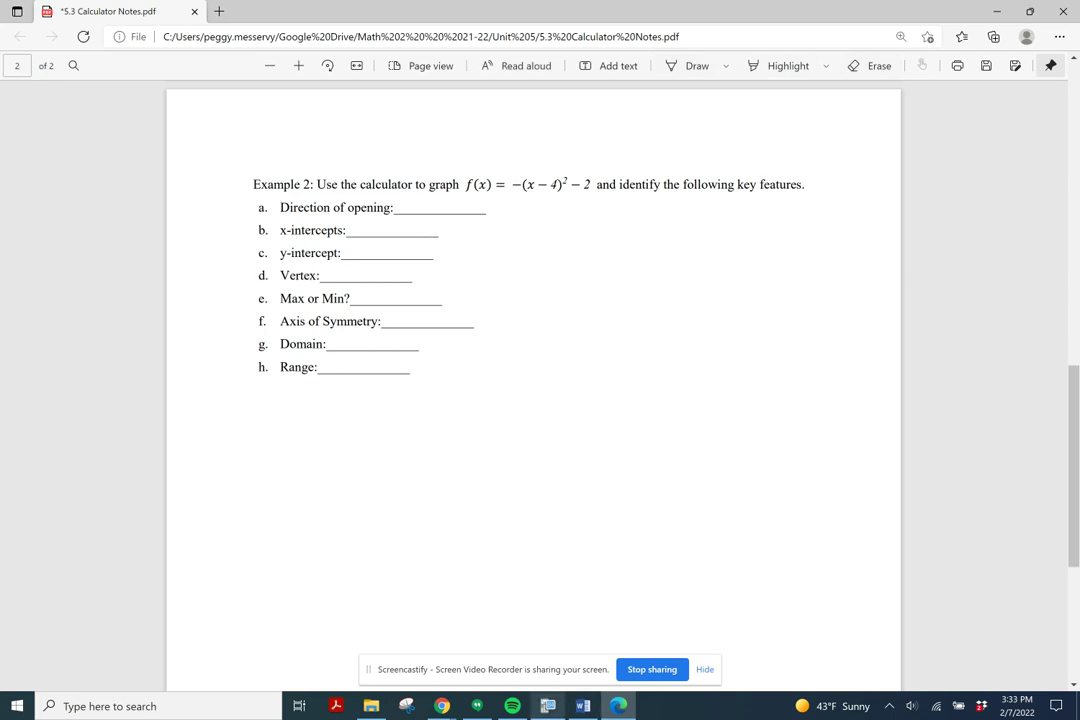
- Switch to TI-SmartView and clear the Y1 function in the equation editor
mouse_move(562, 714)
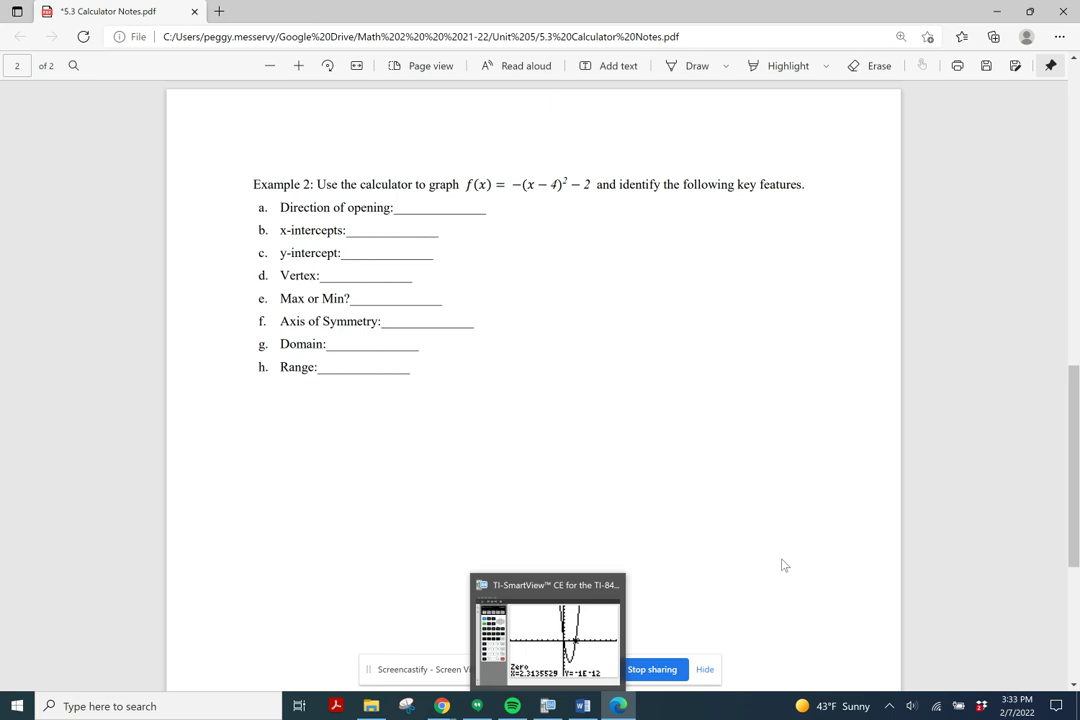
left_click(550, 705)
left_click(69, 144)
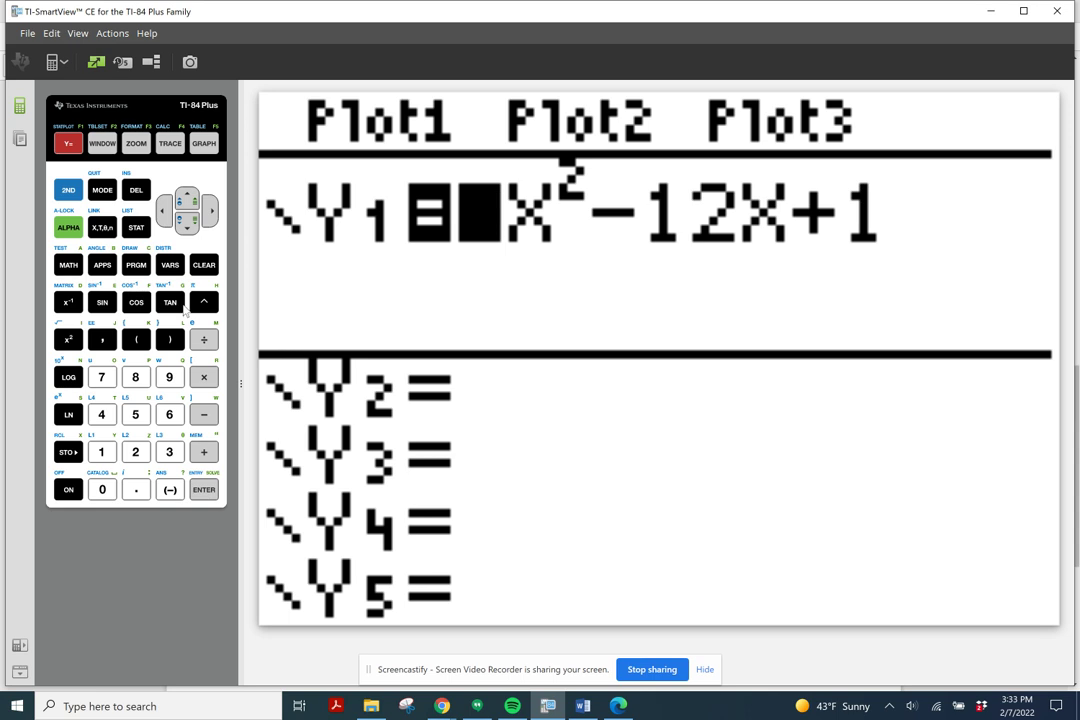
left_click(203, 266)
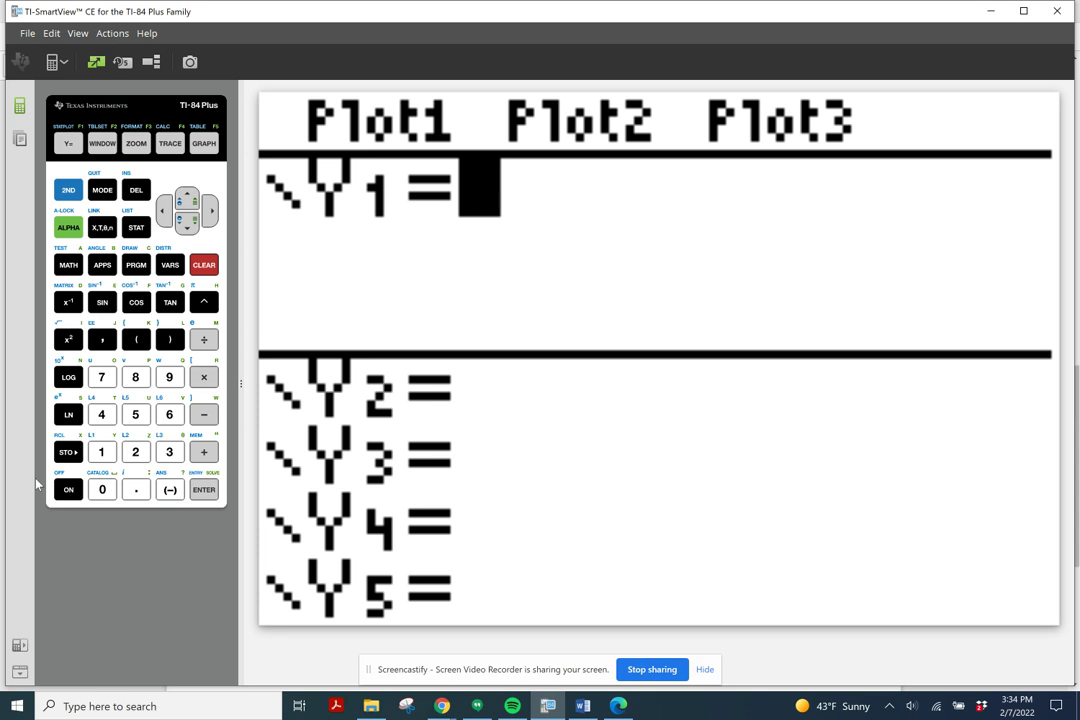
- Enter -(X-4)² as the beginning of the Y1 function
left_click(169, 495)
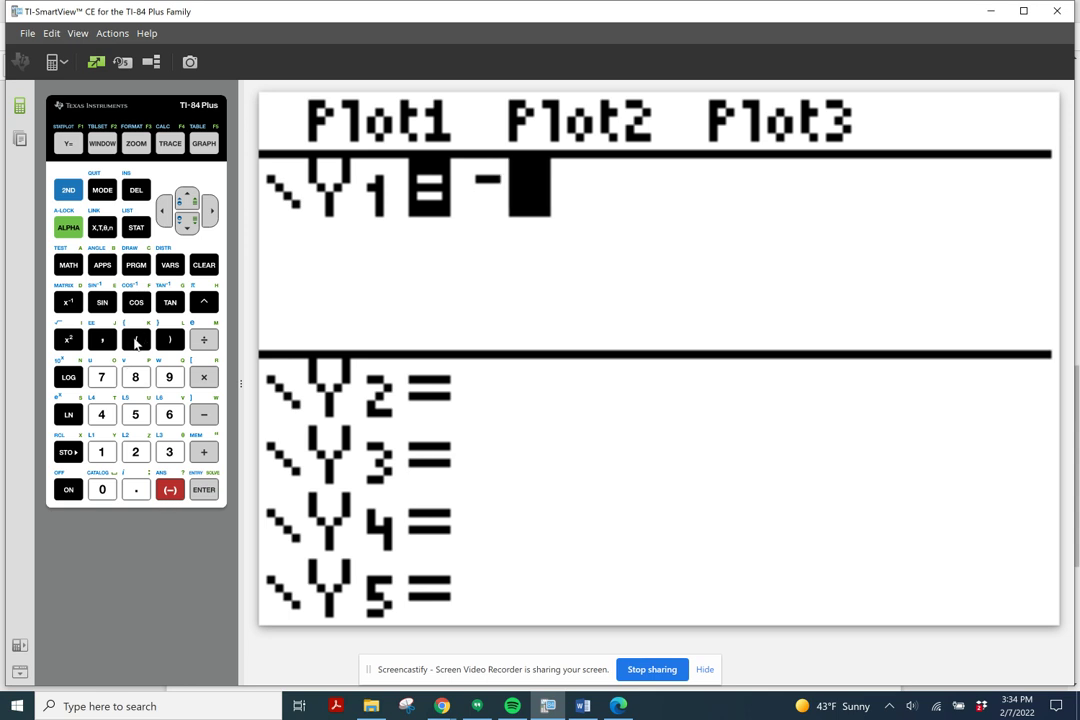
left_click(137, 339)
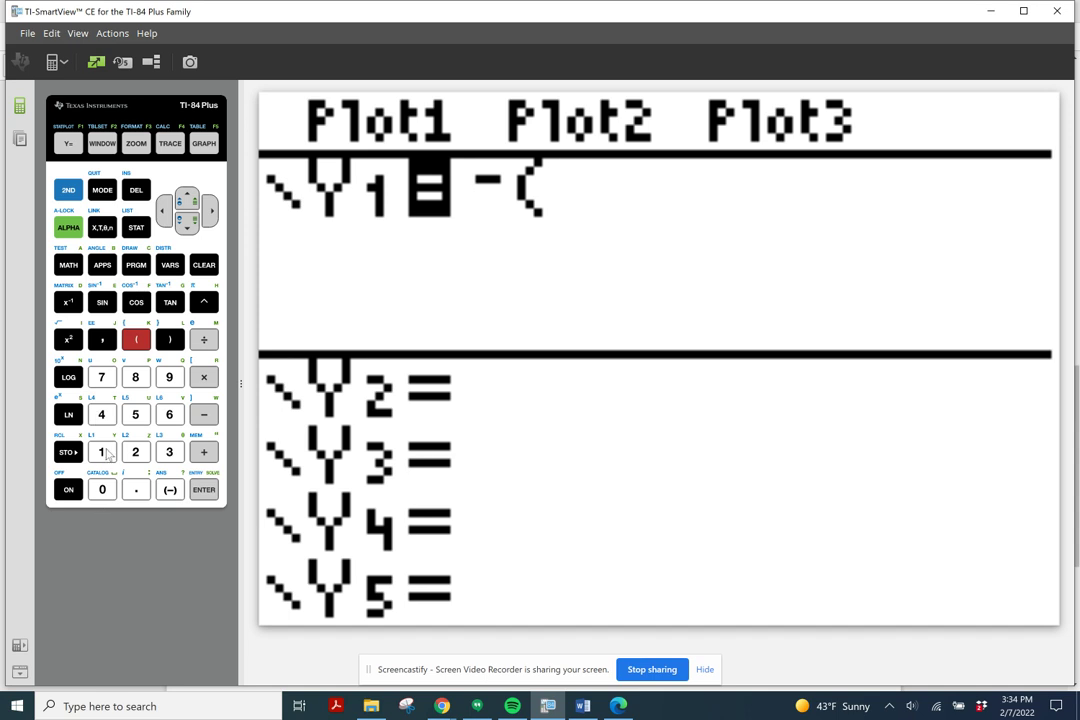
left_click(99, 228)
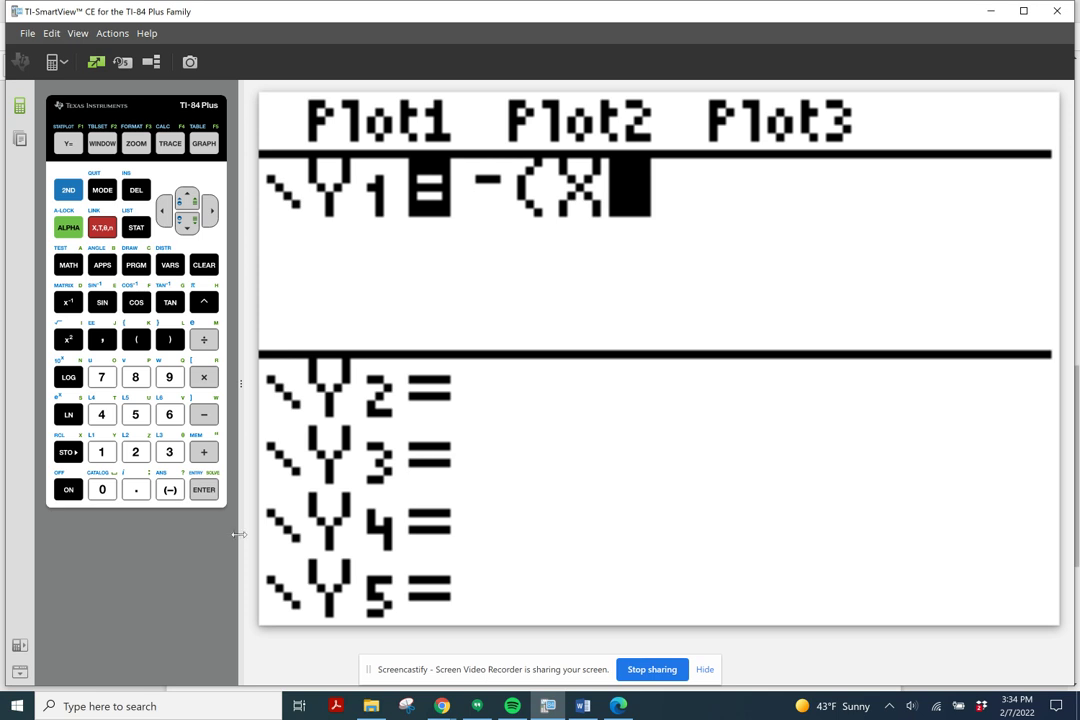
left_click(205, 416)
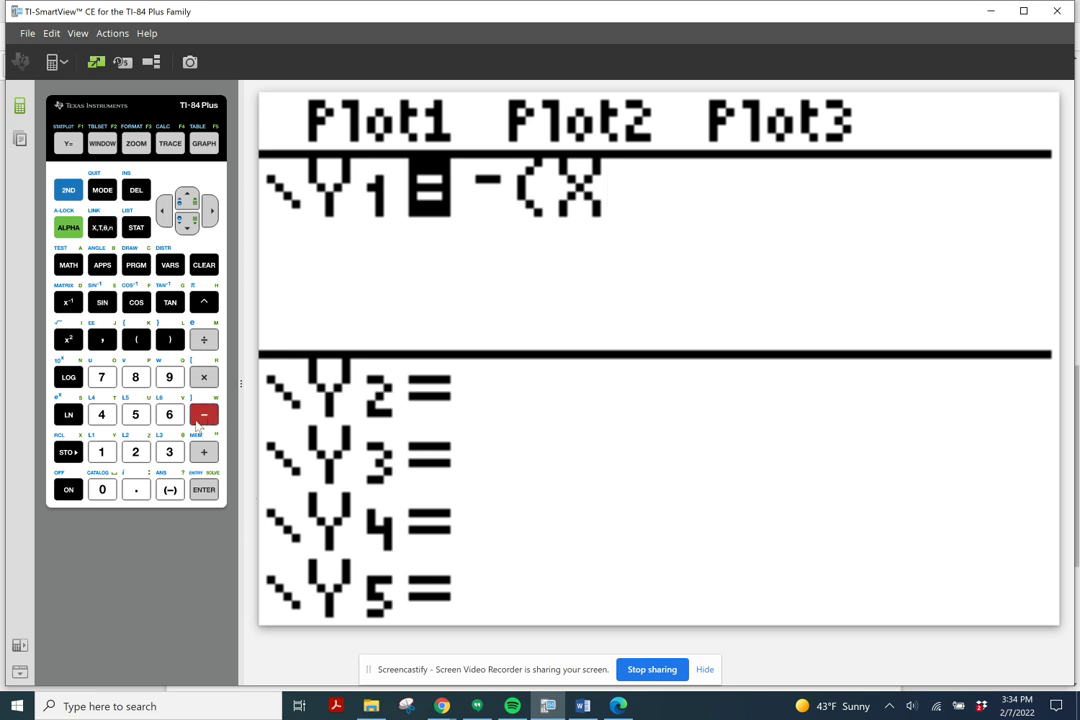
left_click(101, 415)
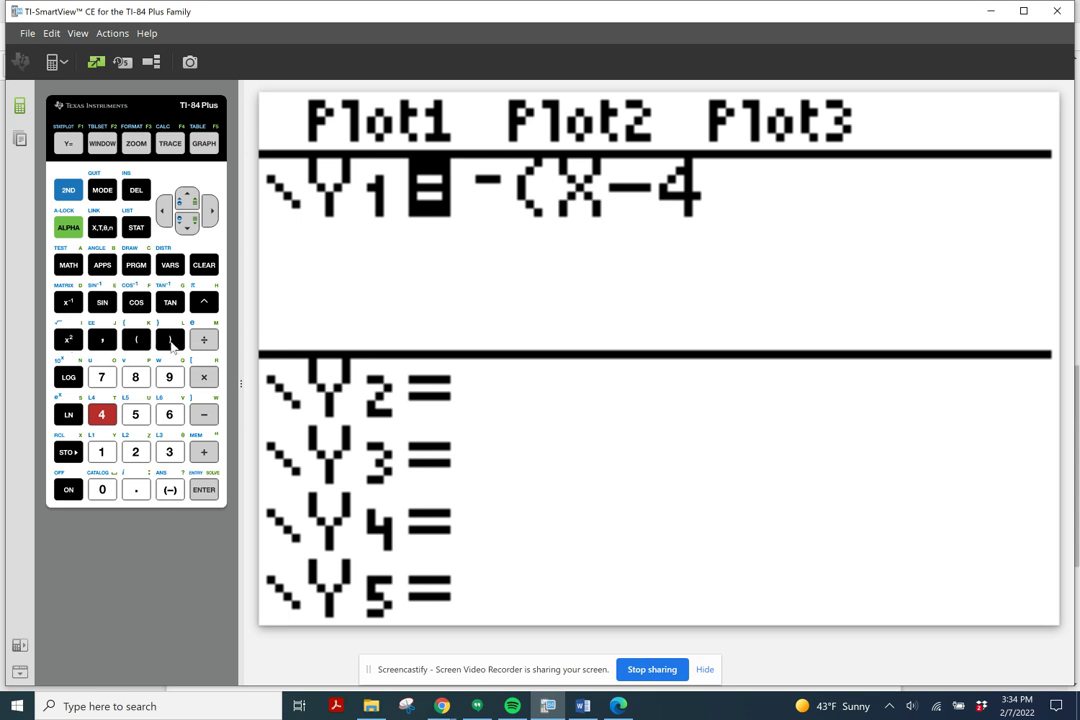
left_click(170, 340)
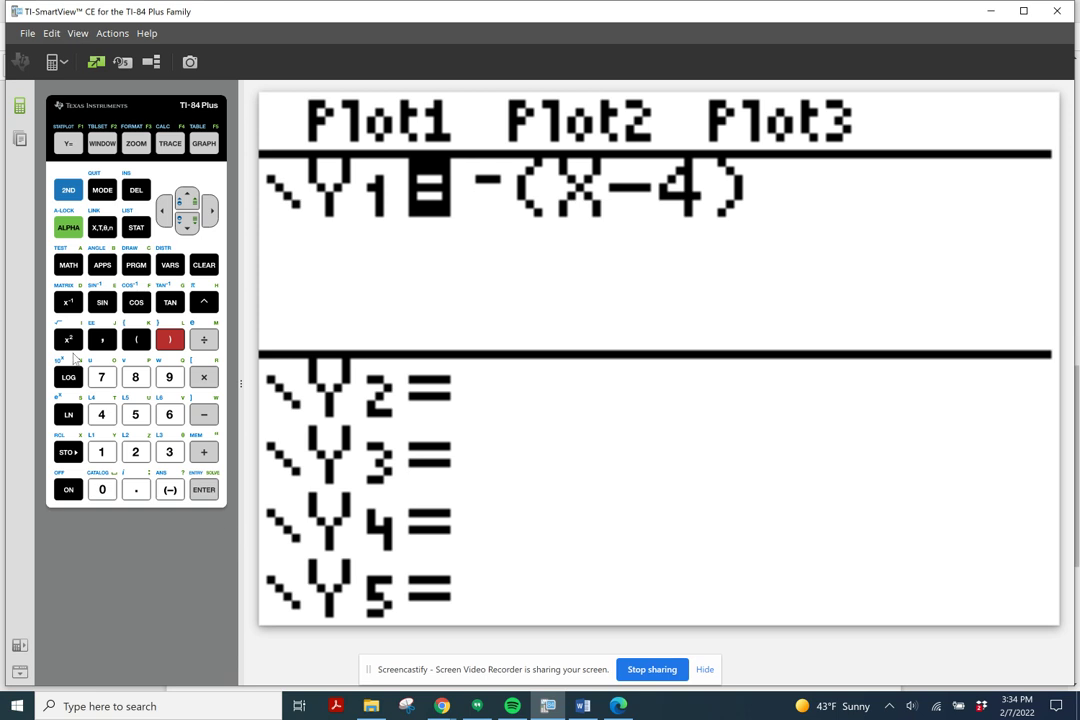
left_click(70, 341)
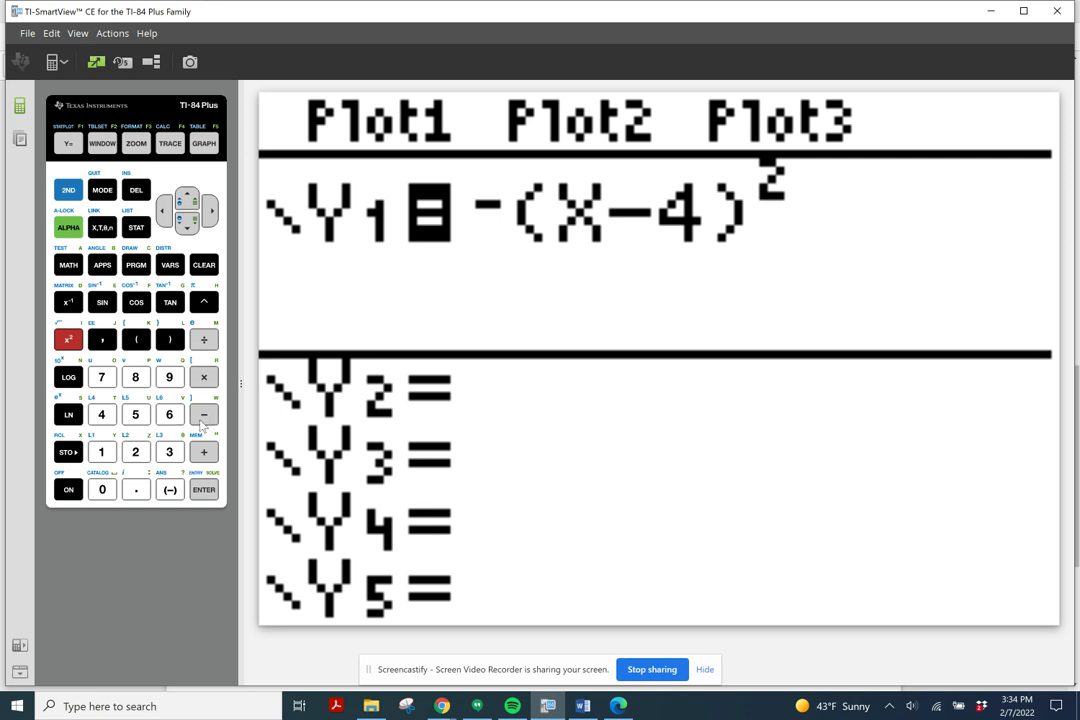
left_click(170, 490)
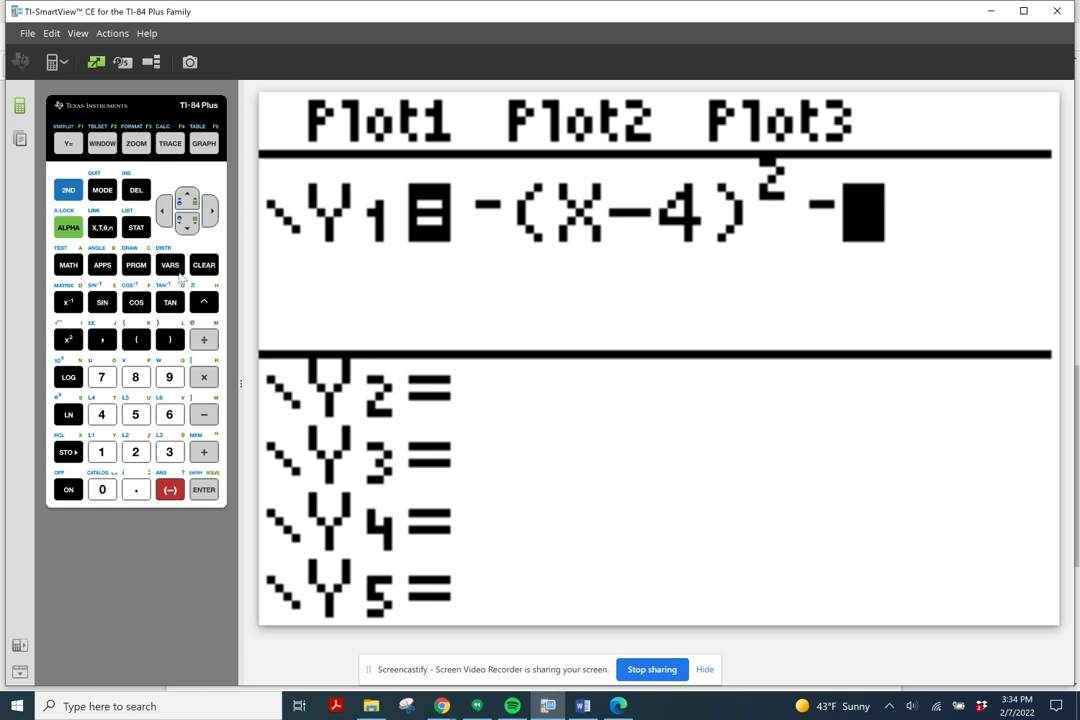
left_click(158, 208)
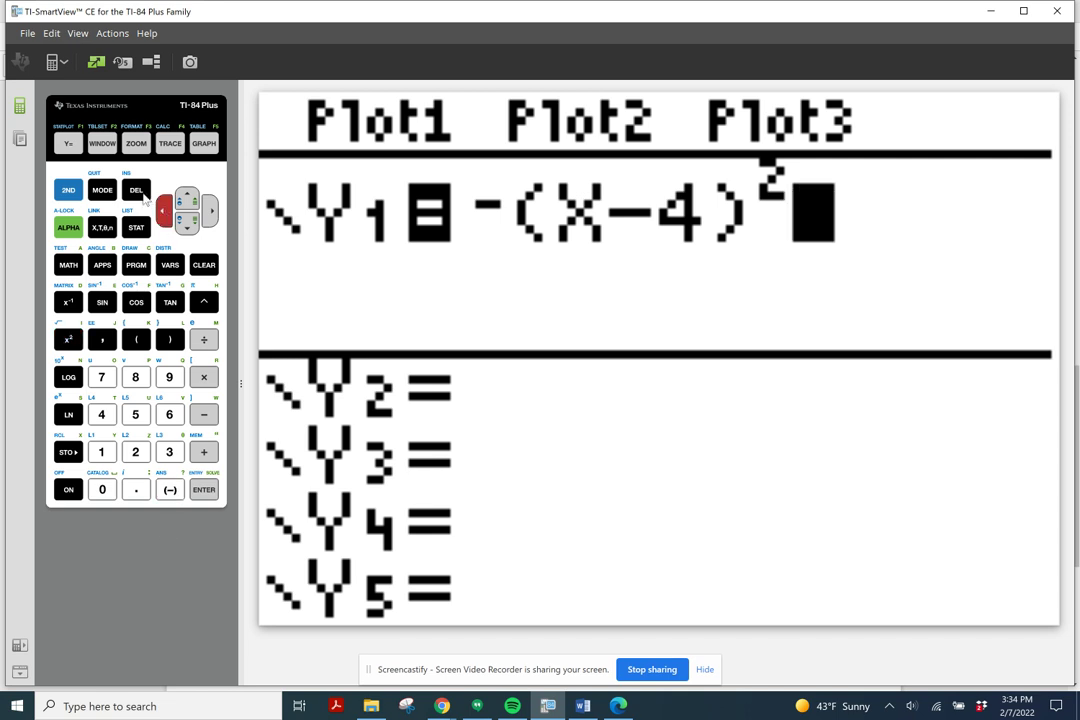
left_click(136, 190)
- Complete the Y1 function by subtracting 2 after the squared term, and graph it
left_click(204, 414)
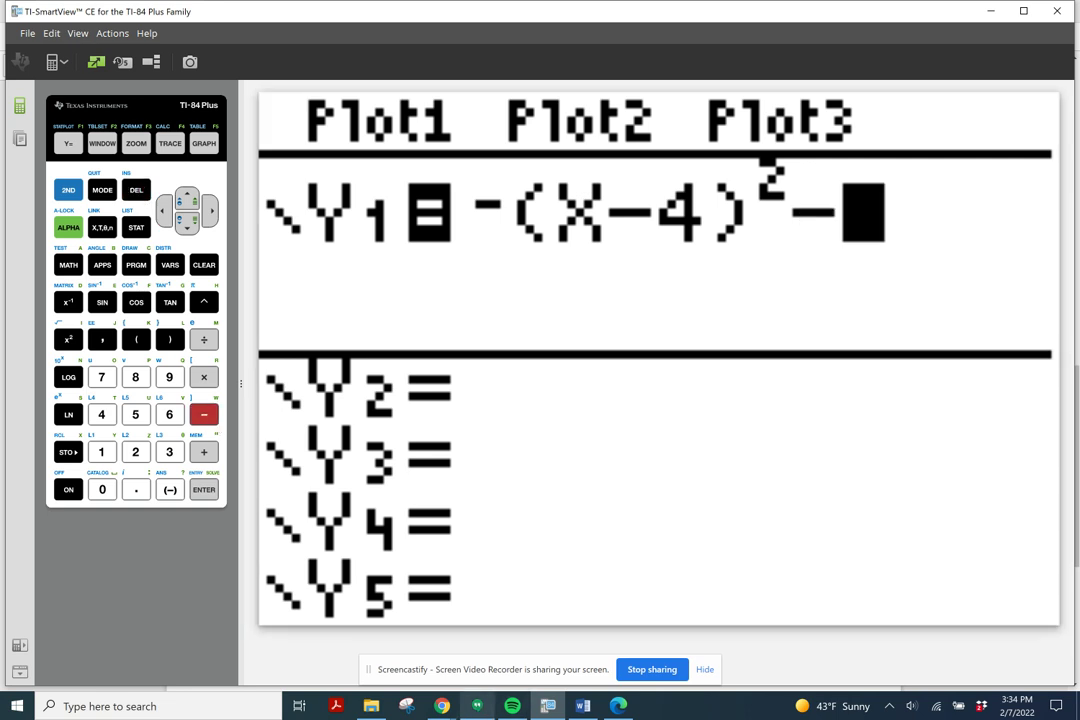
mouse_move(441, 706)
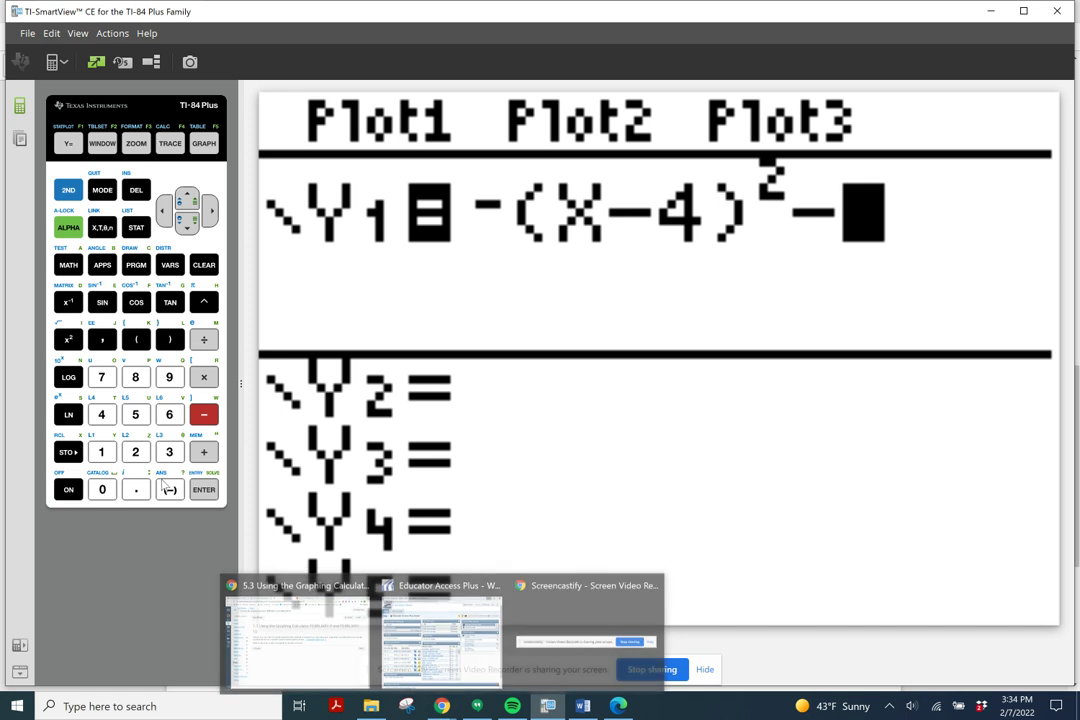
key("2")
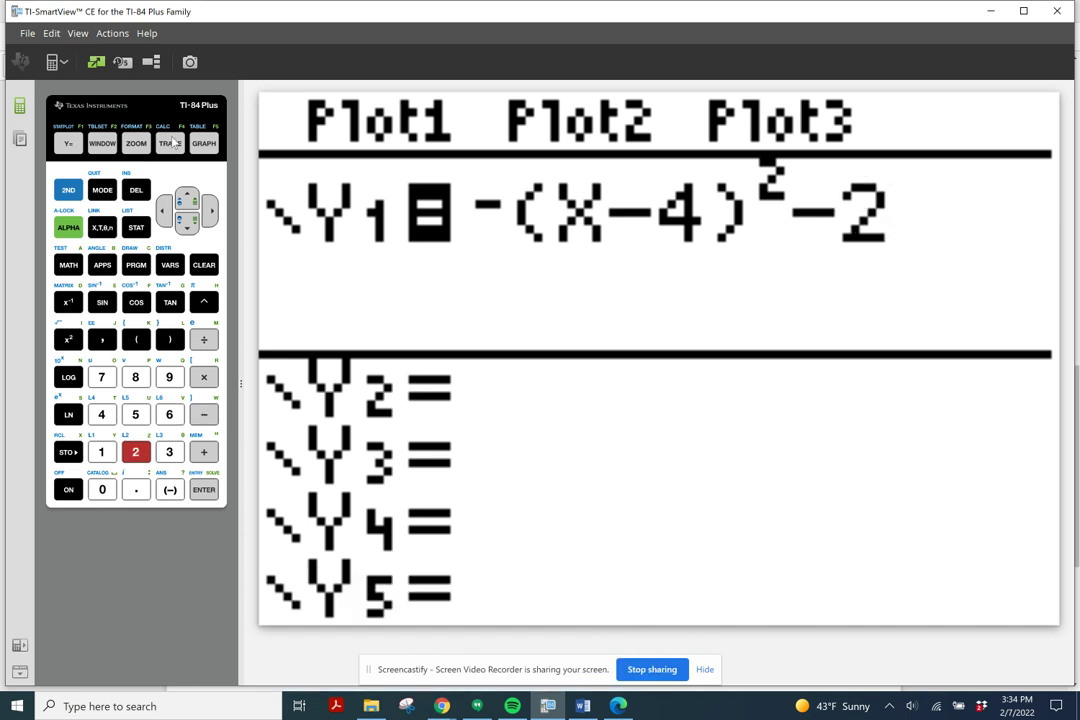
left_click(204, 143)
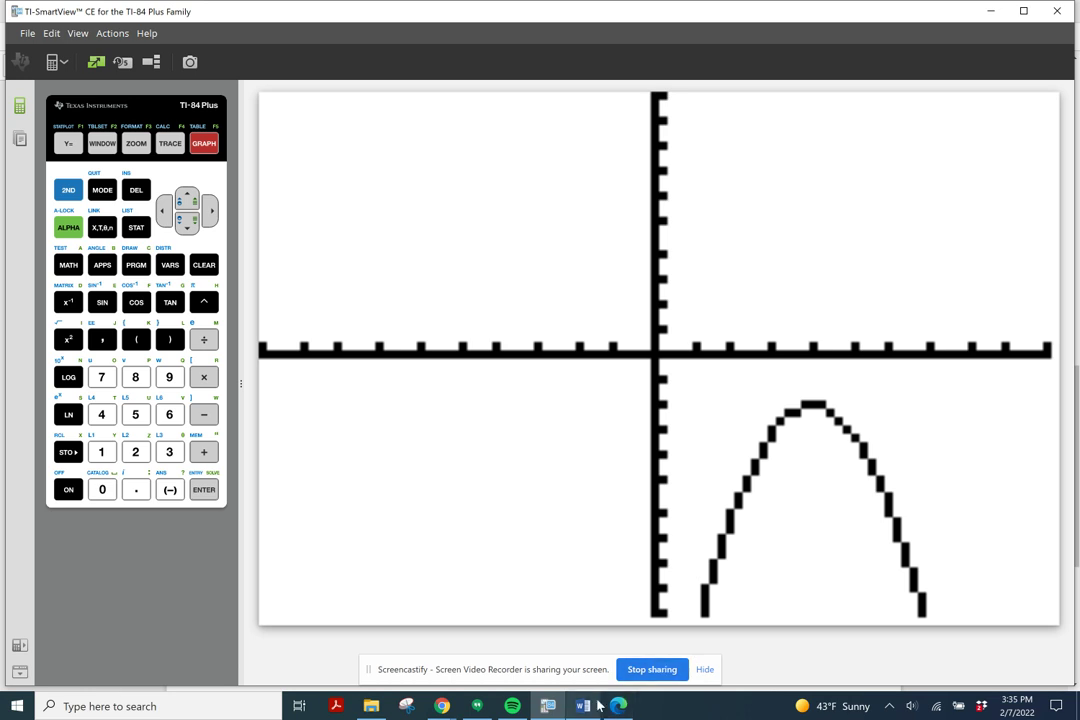
- Switch to the notes PDF in Edge and handwrite "down" as Example 2's direction of opening
mouse_move(617, 710)
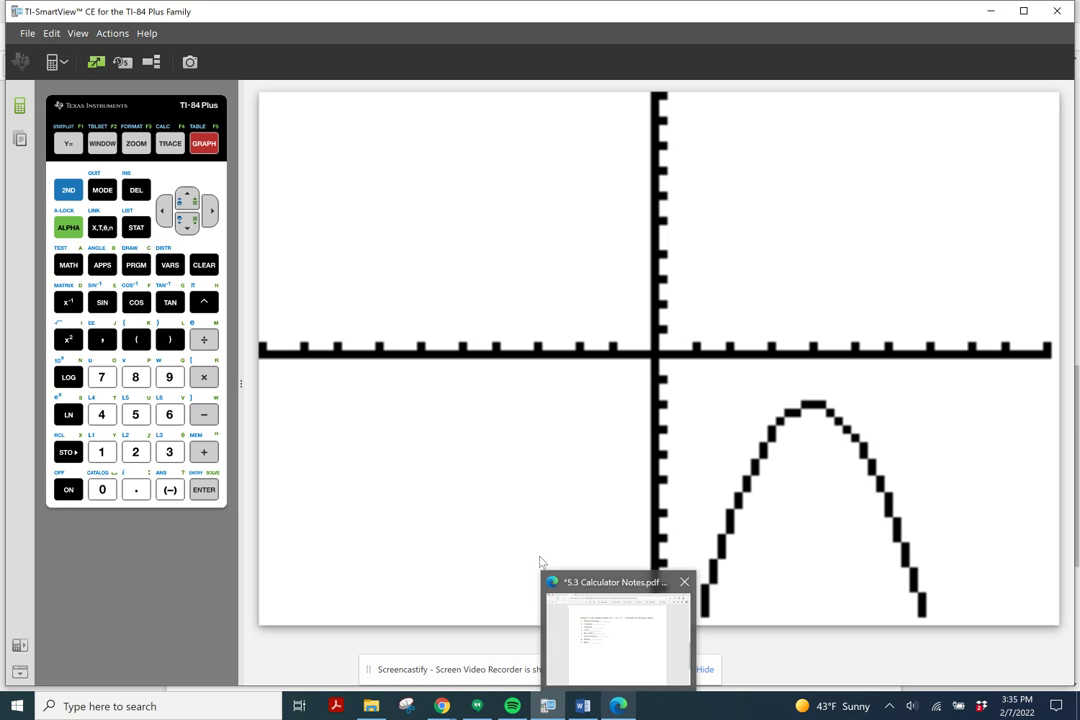
mouse_move(583, 708)
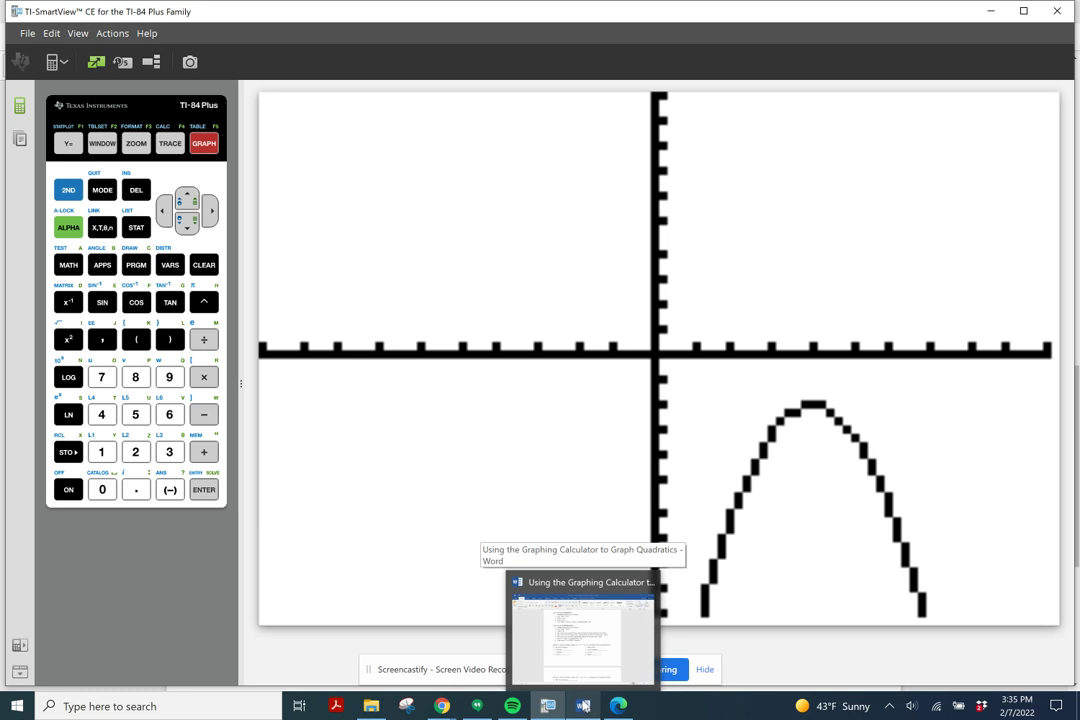
left_click(583, 706)
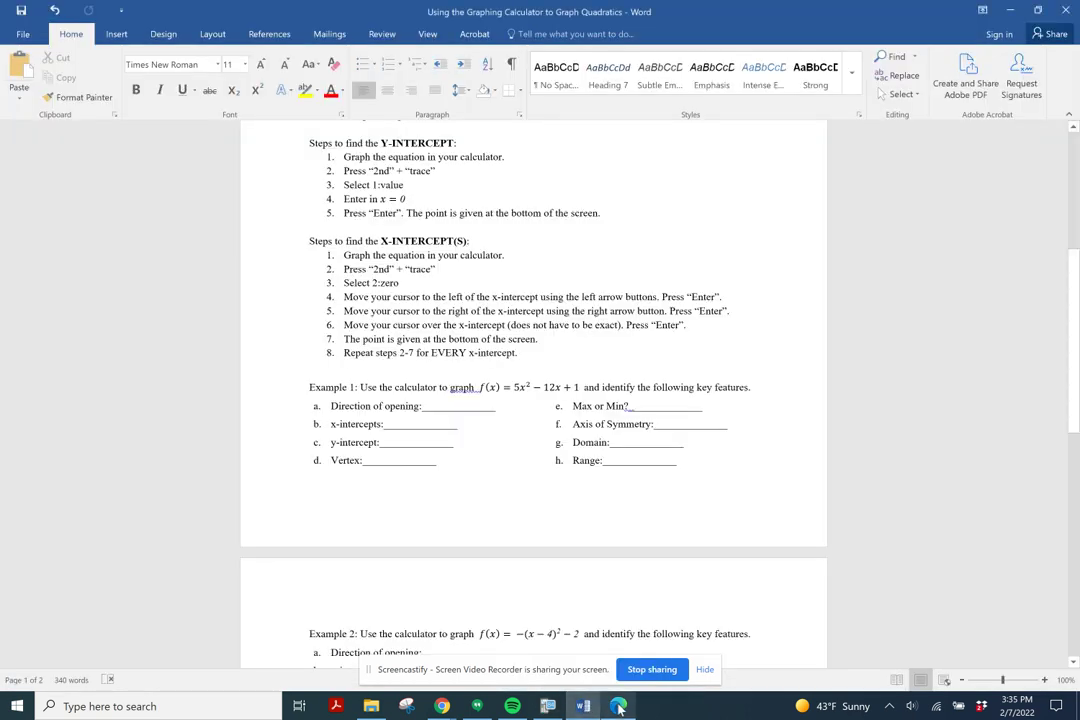
left_click(619, 706)
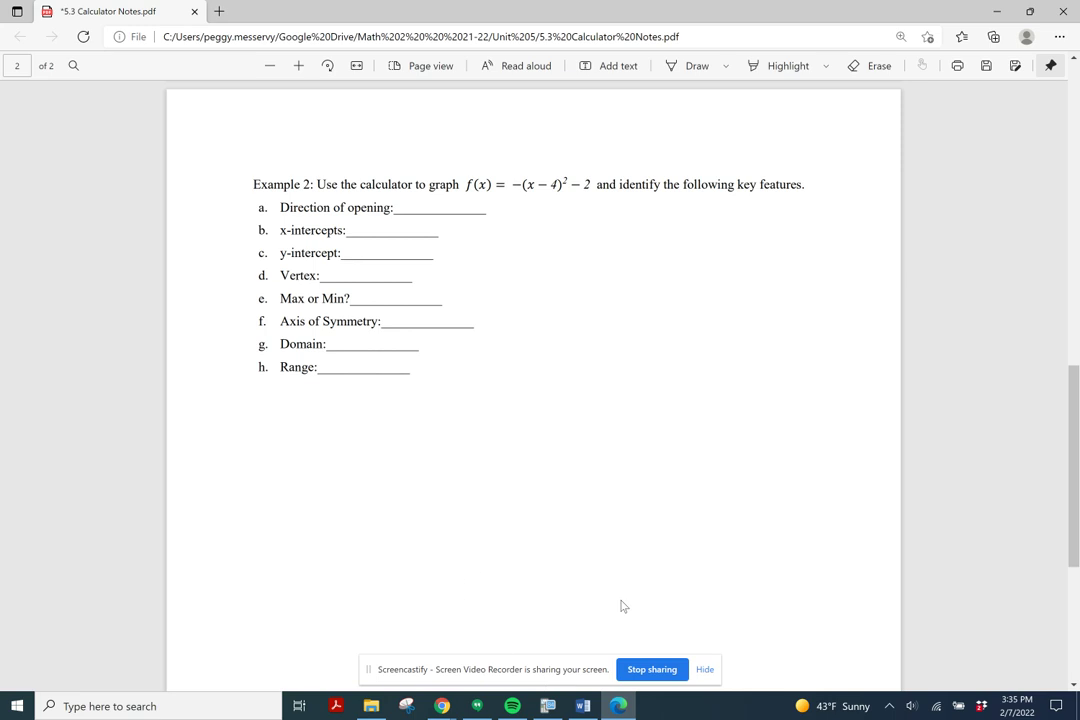
scroll(621, 603, "up", 1)
left_click(697, 65)
mouse_move(417, 212)
left_mouse_down()
mouse_move(404, 228)
mouse_move(456, 219)
mouse_move(469, 229)
left_mouse_up()
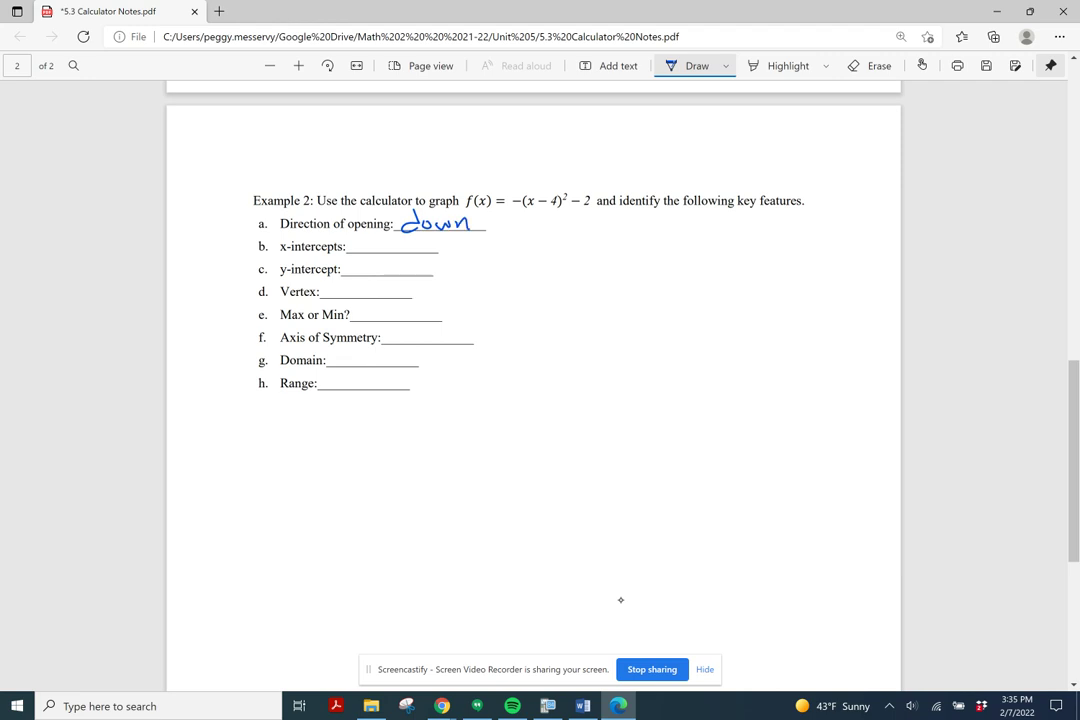
- Handwrite "none" for Example 2's x-intercepts and start the y-intercept answer with "(0,"
left_click_drag(363, 253, 408, 252)
left_click_drag(416, 242, 424, 253)
mouse_move(353, 262)
left_mouse_down()
mouse_move(351, 282)
mouse_move(361, 267)
mouse_move(373, 282)
left_mouse_up()
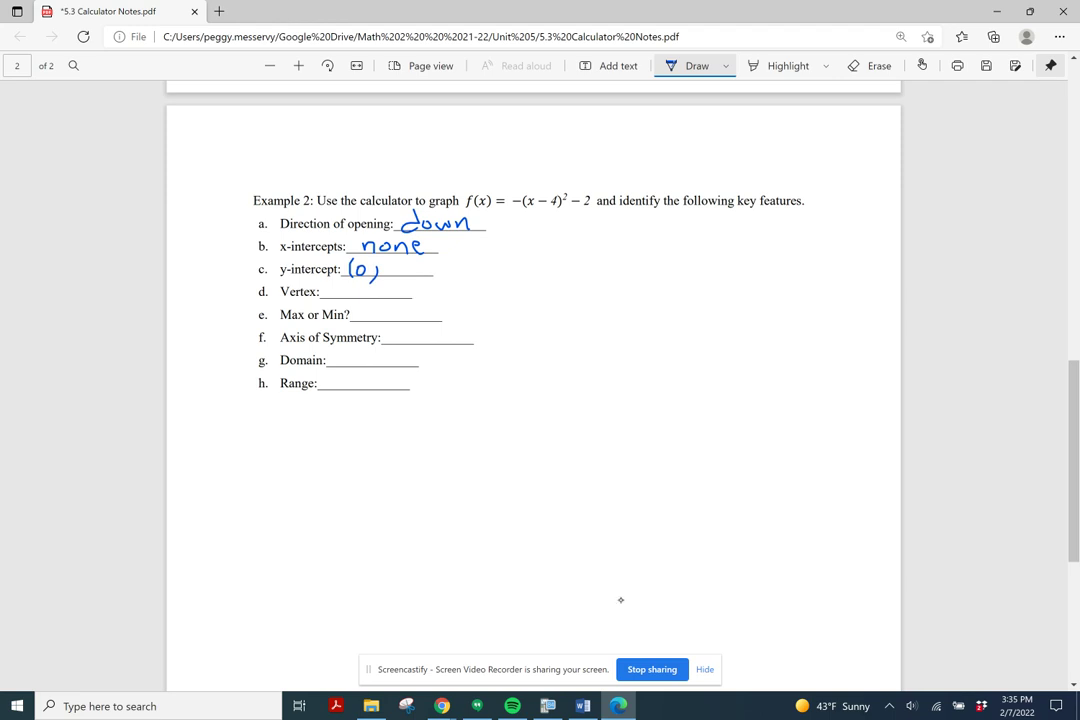
- Handwrite the vertex form a(x+h)²+k above Example 2's equation and fill in the vertex as (4, -2)
left_click_drag(337, 278, 335, 298)
mouse_move(513, 168)
left_mouse_down()
mouse_move(508, 179)
mouse_move(538, 182)
left_mouse_up()
mouse_move(537, 171)
left_mouse_down()
mouse_move(527, 182)
mouse_move(590, 166)
left_mouse_up()
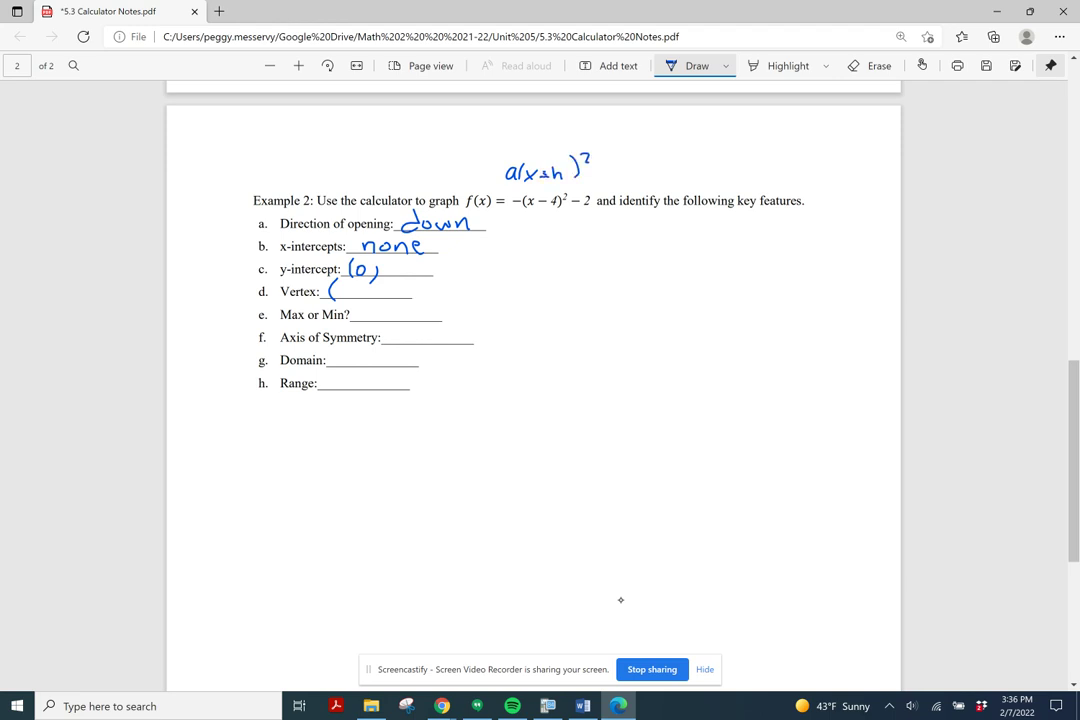
left_click_drag(620, 162, 620, 178)
left_click_drag(349, 282, 357, 304)
left_click_drag(370, 291, 405, 299)
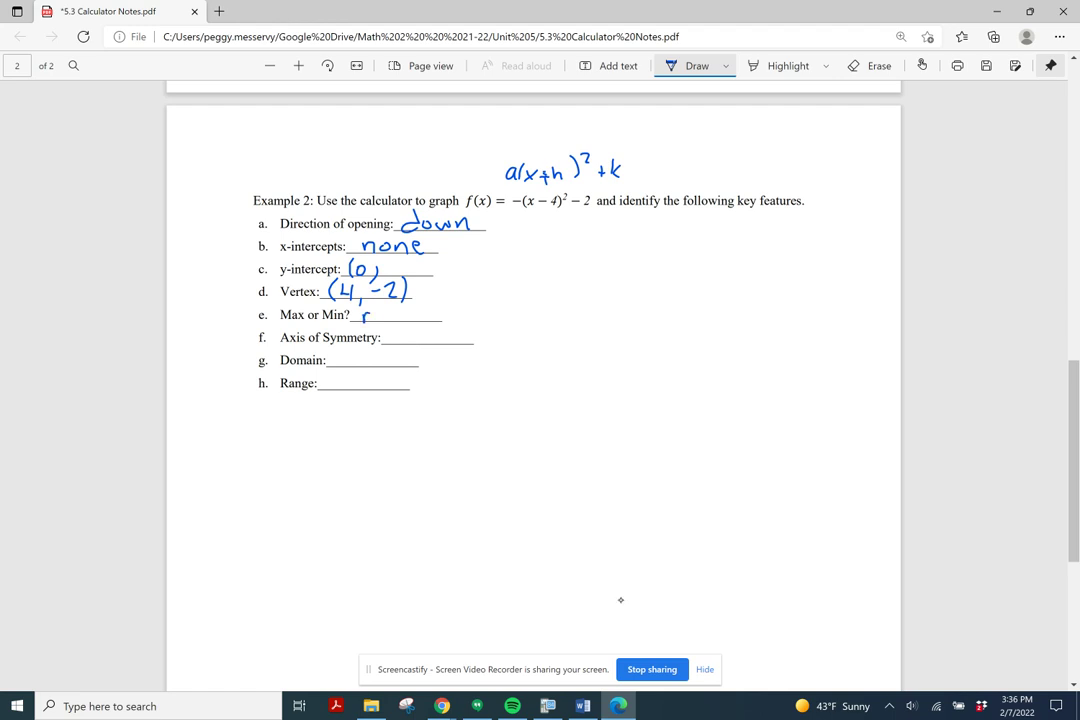
- Complete the Max or Min answer of Example 2 by handwriting "max" and y=-2
left_click_drag(391, 316, 407, 325)
left_click_drag(407, 311, 397, 326)
left_click_drag(436, 309, 441, 318)
mouse_move(447, 309)
left_mouse_down()
mouse_move(440, 327)
mouse_move(462, 312)
left_mouse_up()
mouse_move(452, 318)
left_mouse_down()
mouse_move(494, 316)
mouse_move(479, 312)
left_mouse_up()
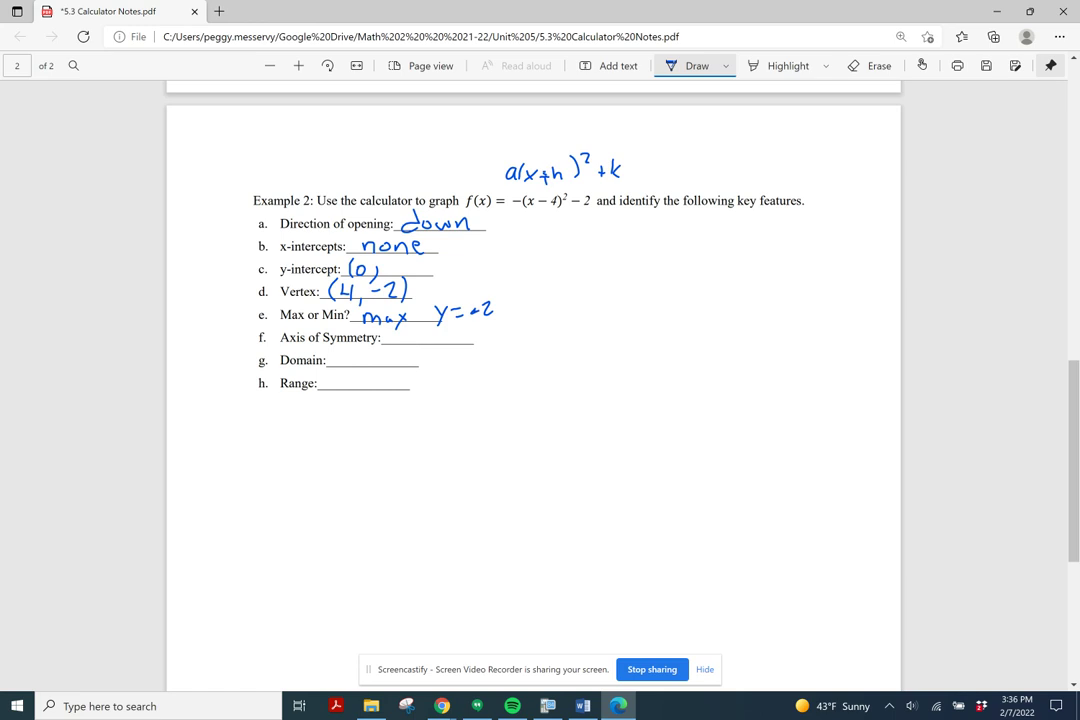
- Handwrite x=4 as Example 2's axis of symmetry
mouse_move(407, 328)
left_mouse_down()
mouse_move(421, 344)
mouse_move(406, 345)
mouse_move(438, 333)
left_mouse_up()
left_click_drag(426, 339, 439, 339)
left_click_drag(451, 326, 458, 344)
- Handwrite Example 2's domain as (-∞, ∞) and its range as (-∞, -2]
mouse_move(347, 352)
left_mouse_down()
mouse_move(345, 368)
mouse_move(380, 358)
mouse_move(416, 370)
left_mouse_up()
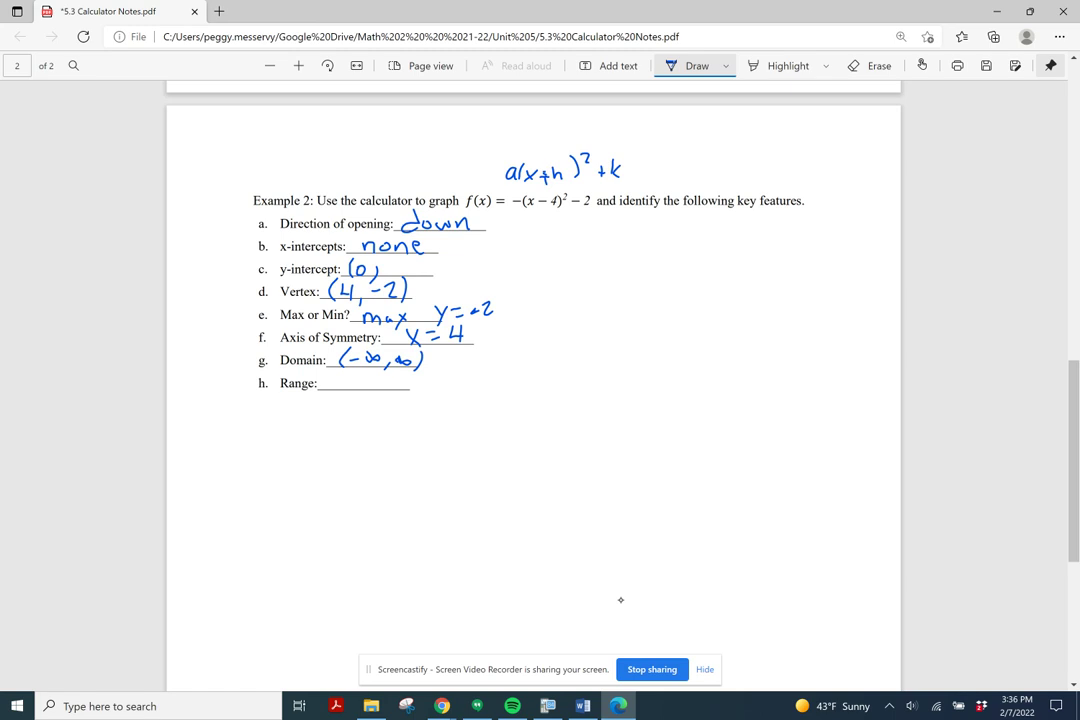
mouse_move(350, 374)
left_mouse_down()
mouse_move(347, 389)
mouse_move(362, 381)
left_mouse_up()
mouse_move(368, 378)
left_mouse_down()
mouse_move(389, 379)
mouse_move(385, 396)
mouse_move(412, 381)
mouse_move(437, 390)
left_mouse_up()
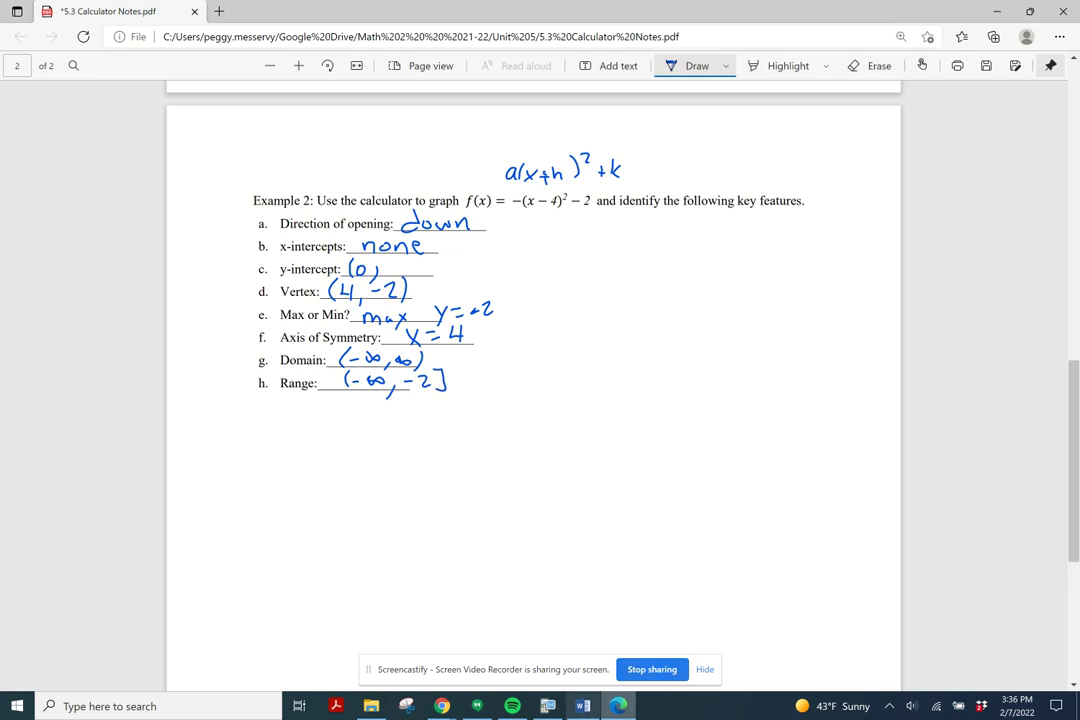
- Review the y-intercept steps in the notes, then use TI-SmartView's value calculation to evaluate the parabola at X=0
mouse_move(548, 710)
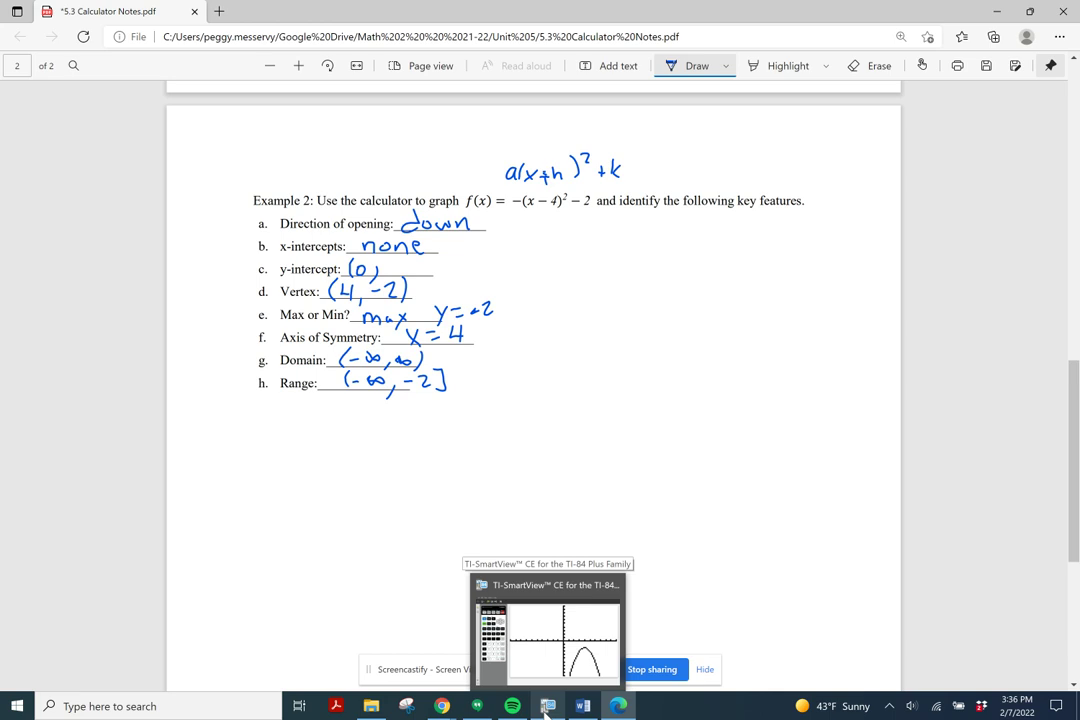
left_click(550, 635)
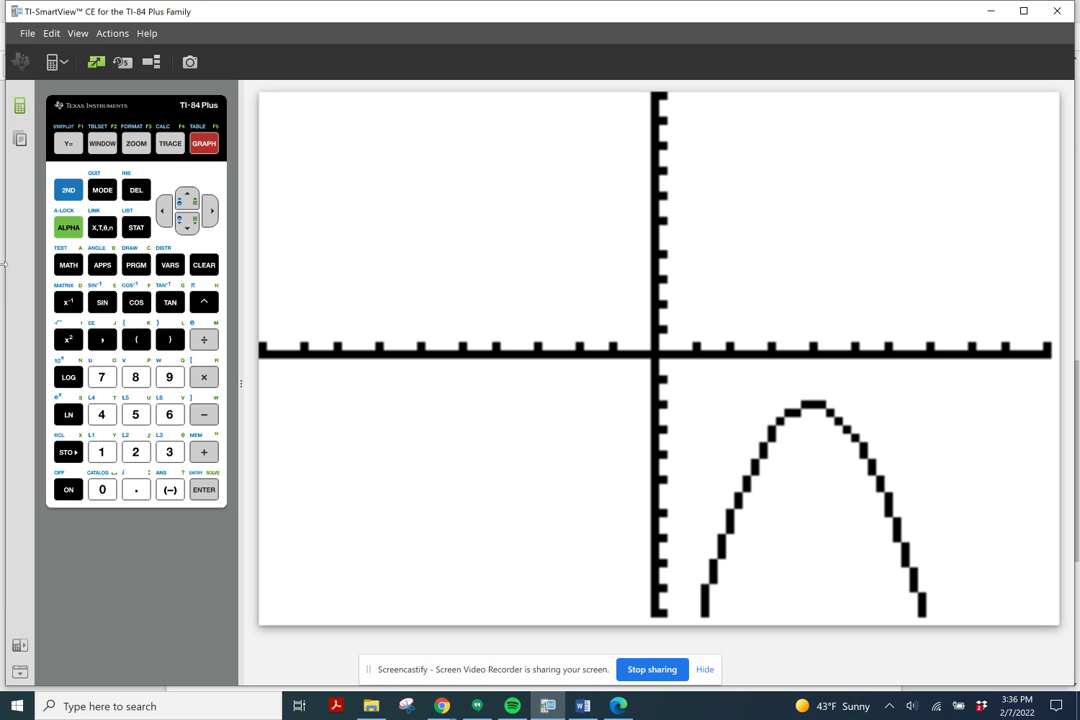
left_click(624, 706)
scroll(364, 347, "up", 10)
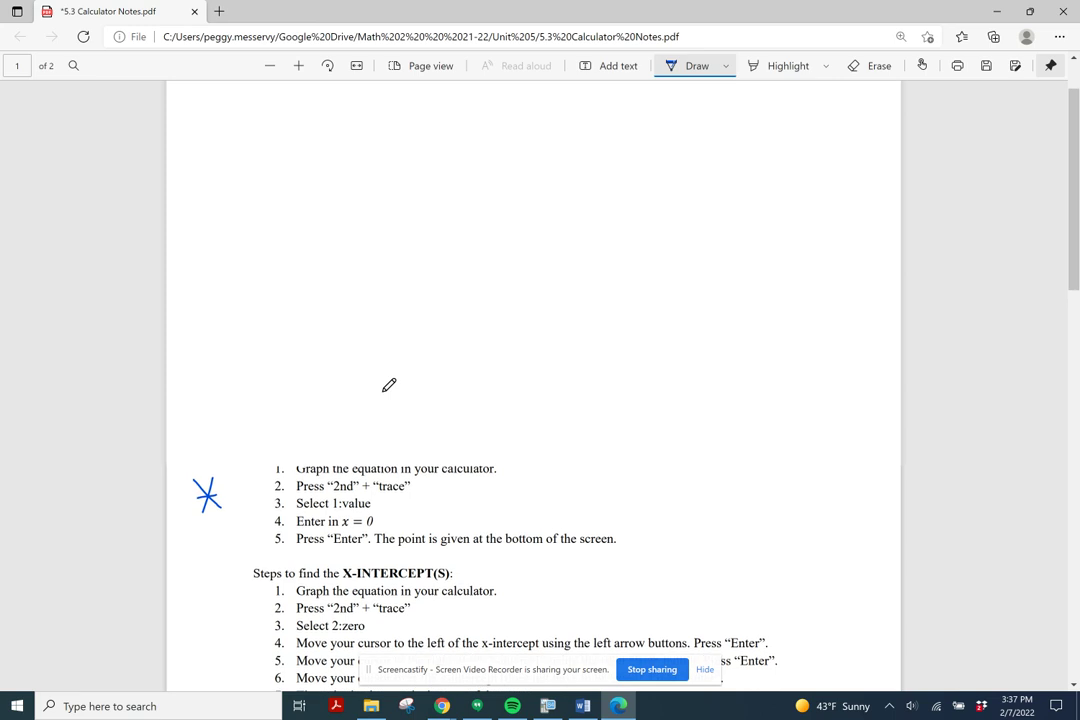
scroll(391, 397, "down", 2)
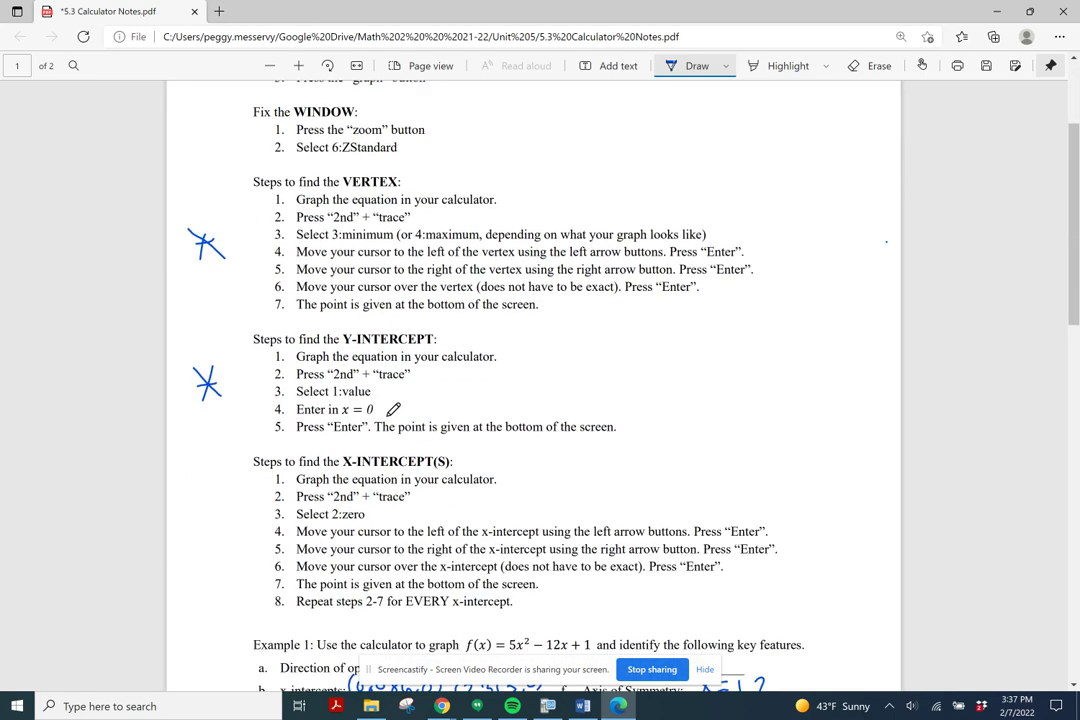
left_click(548, 706)
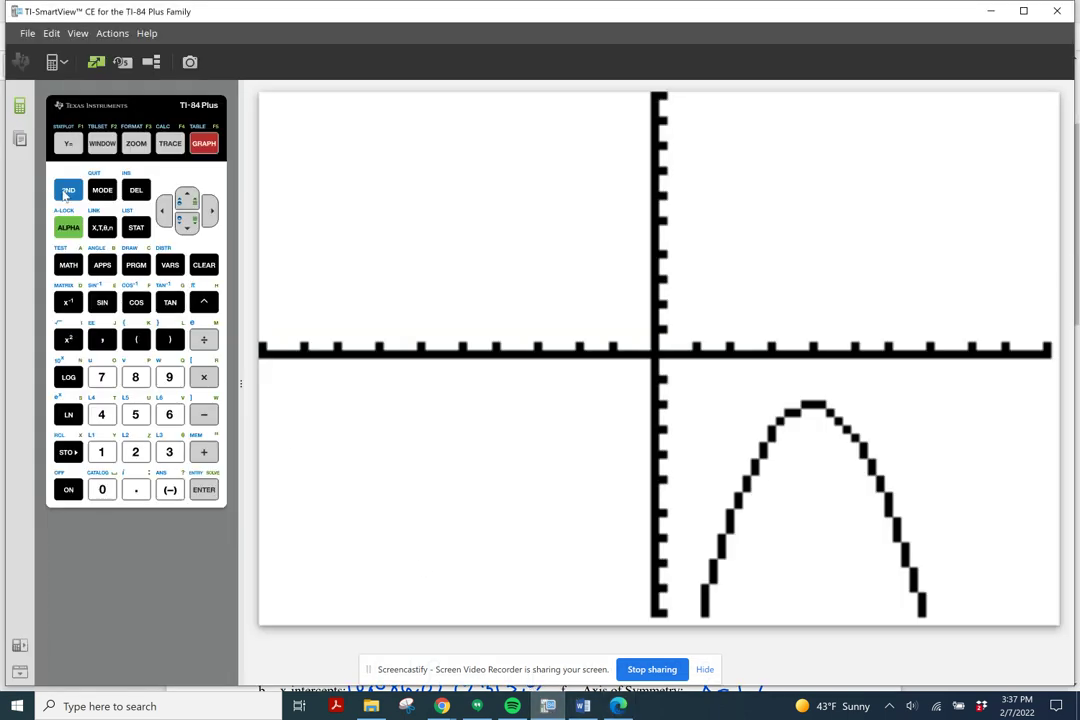
left_click(170, 143)
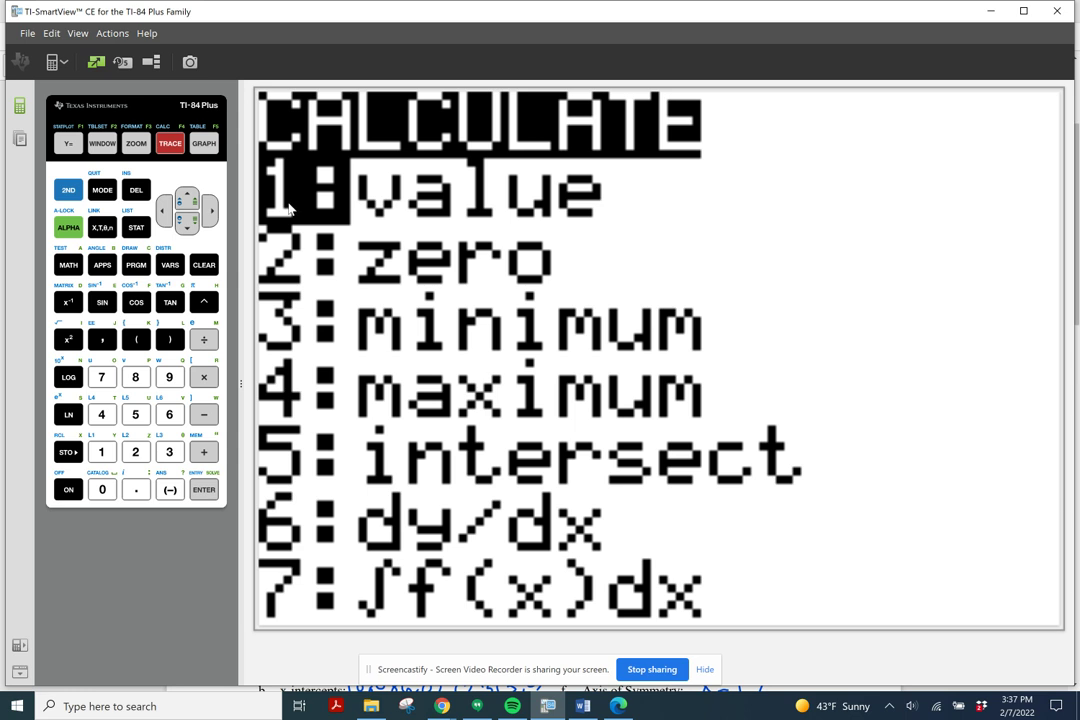
left_click(204, 492)
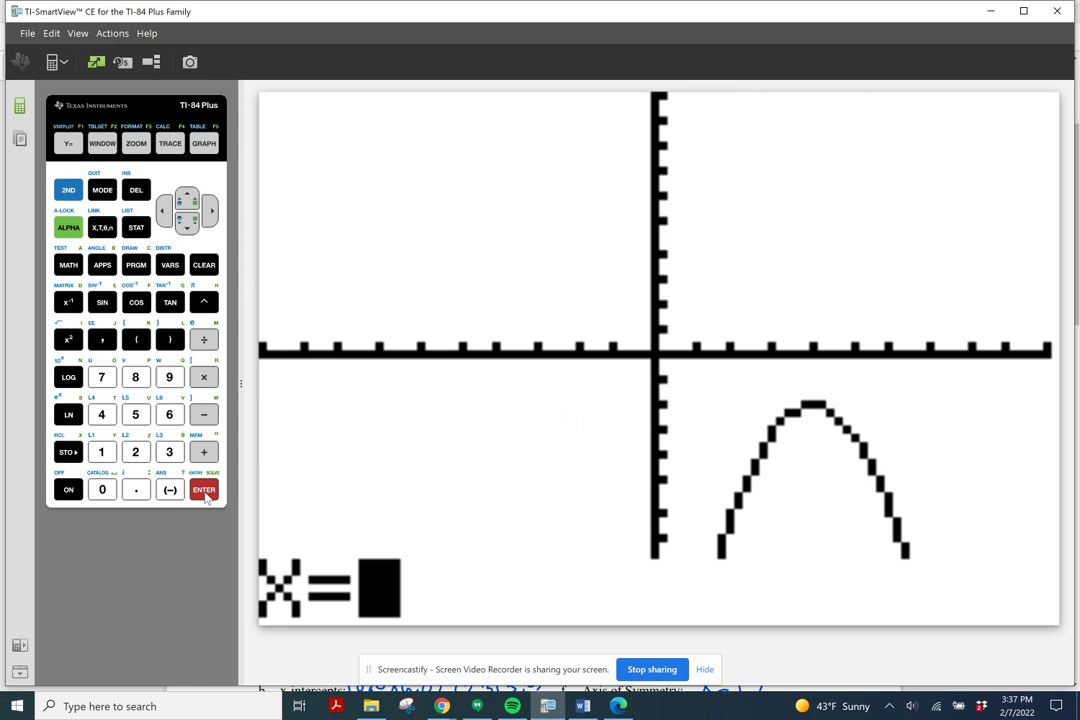
left_click(106, 489)
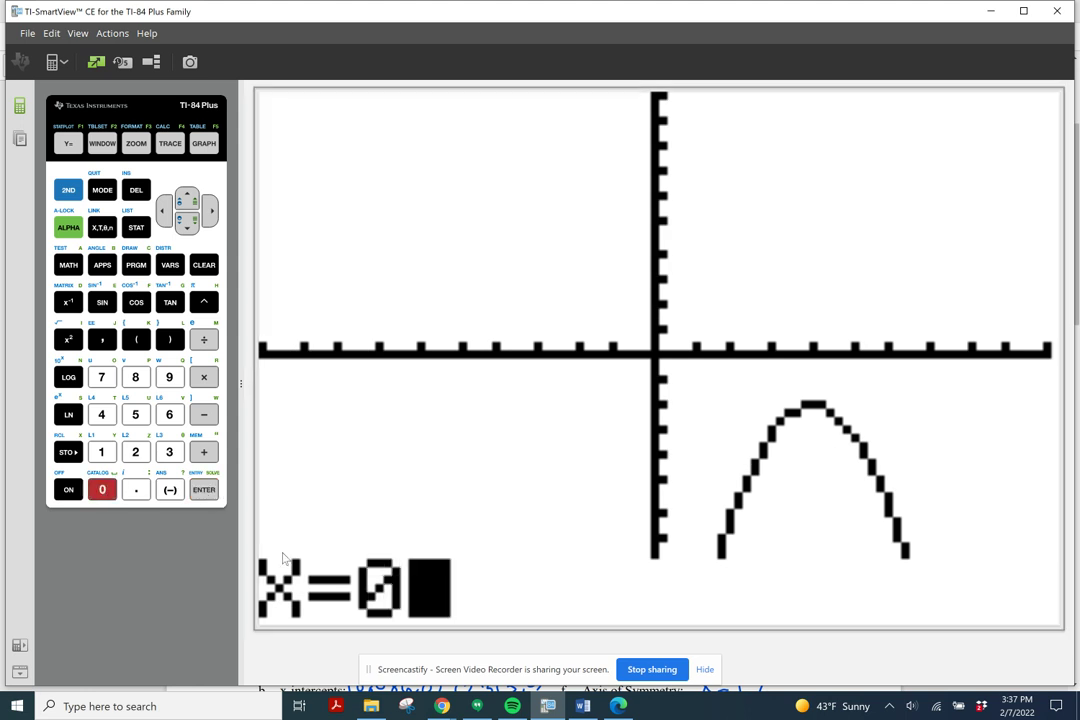
left_click(205, 494)
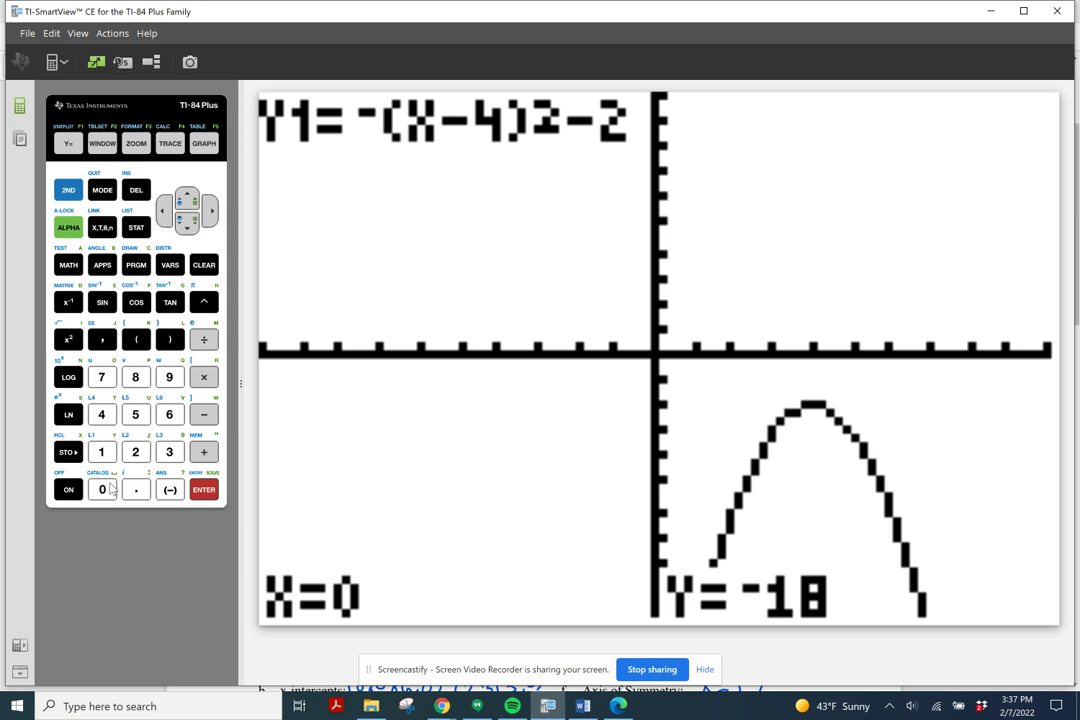
- Switch to the 5.3 Calculator Notes PDF in Edge and complete Example 2's handwritten y-intercept as (0, -18)
left_click(580, 706)
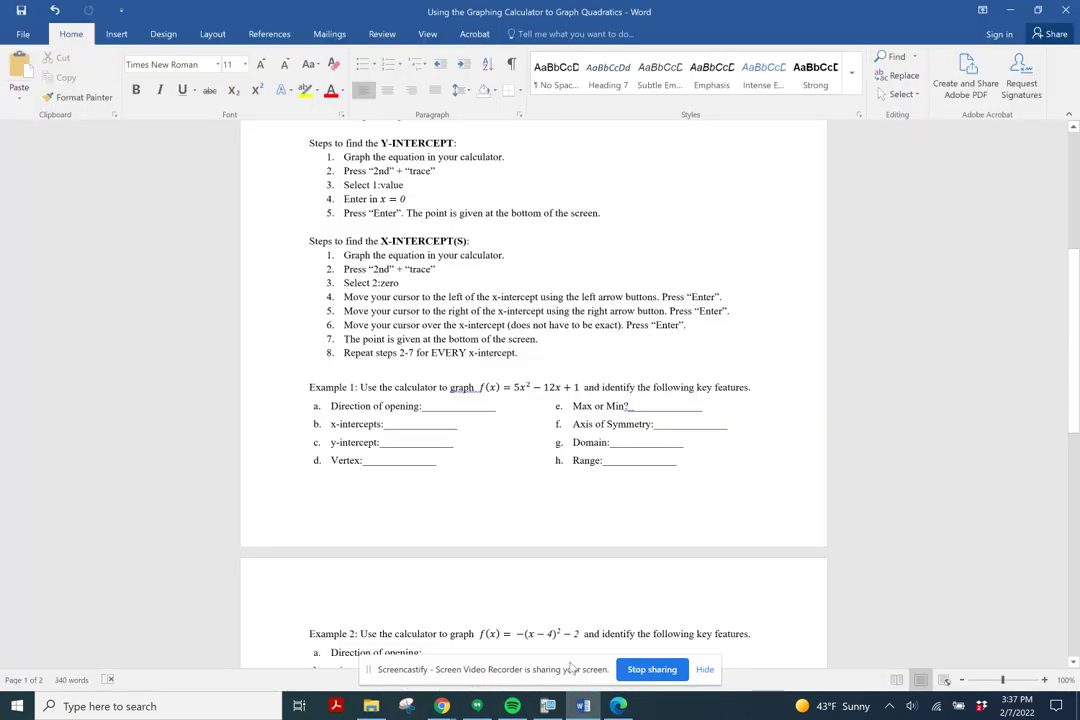
left_click(618, 706)
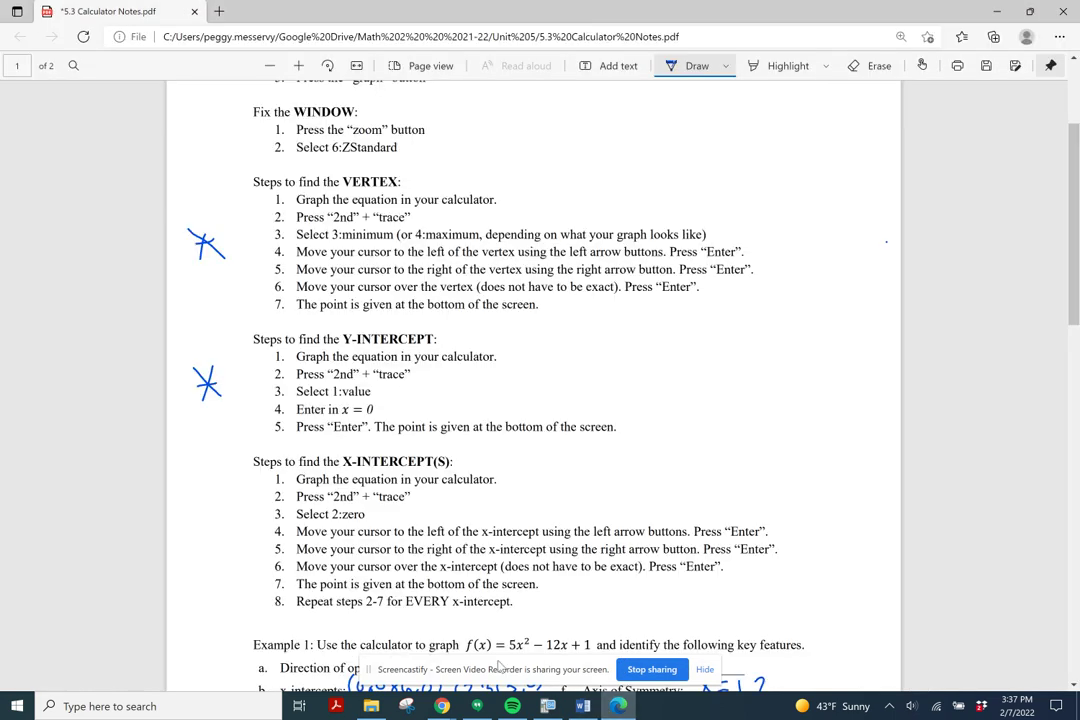
scroll(575, 610, "down", 10)
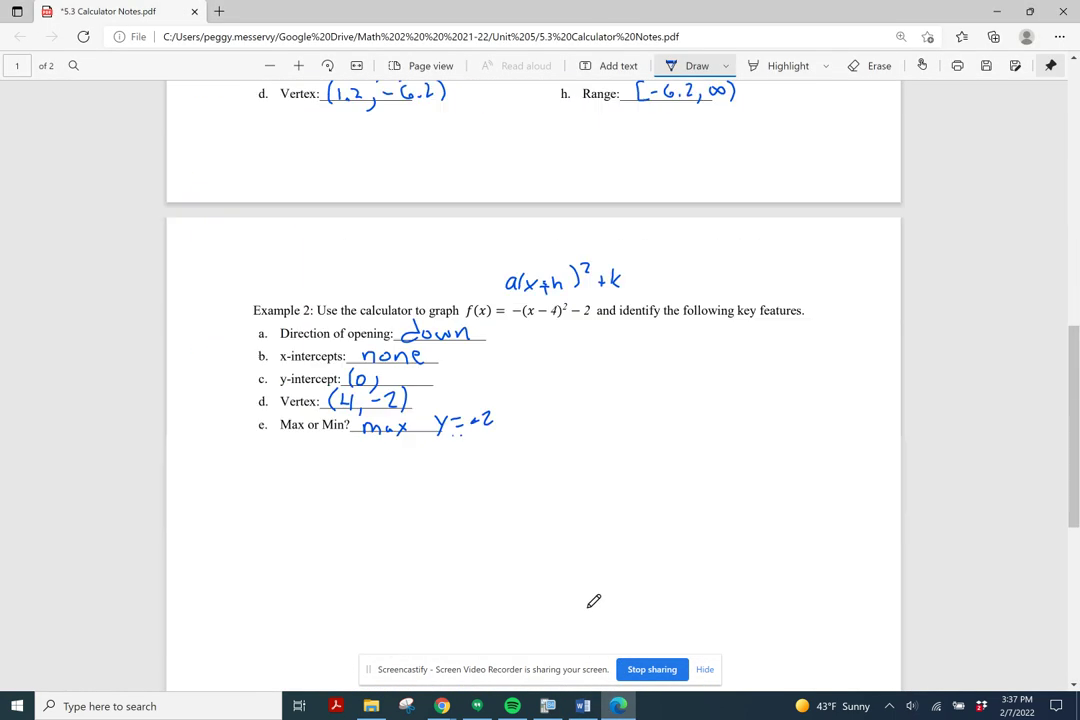
left_click_drag(384, 344, 410, 354)
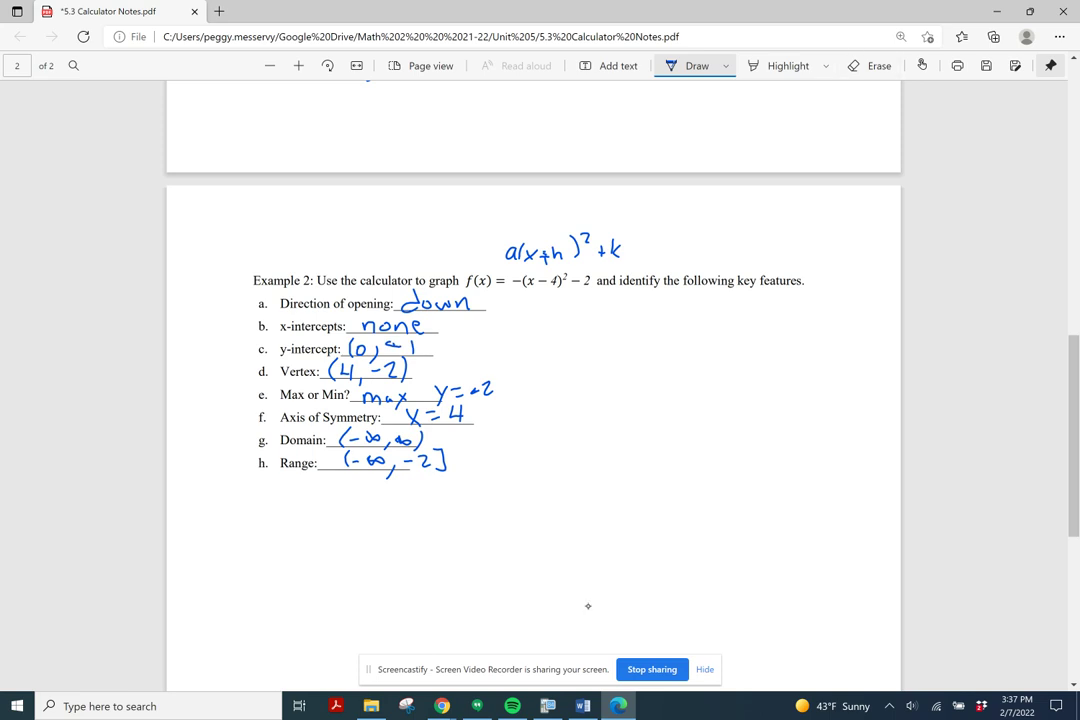
mouse_move(388, 346)
left_mouse_down()
mouse_move(420, 351)
mouse_move(400, 346)
left_mouse_up()
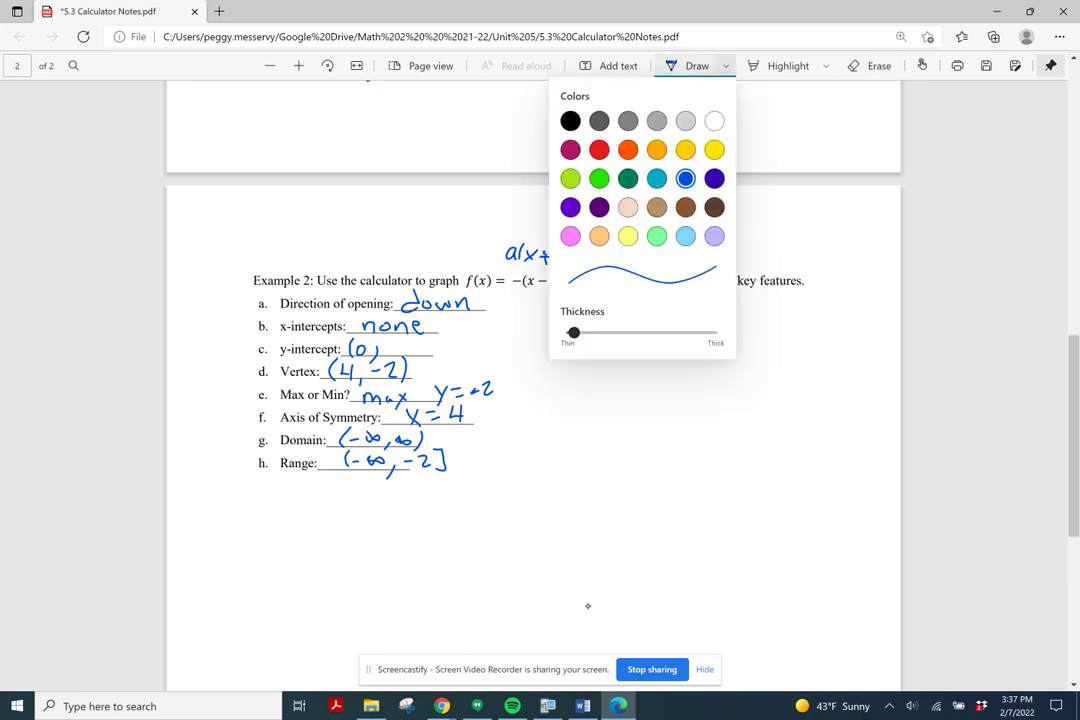
left_click(588, 605)
left_click_drag(409, 341, 418, 358)
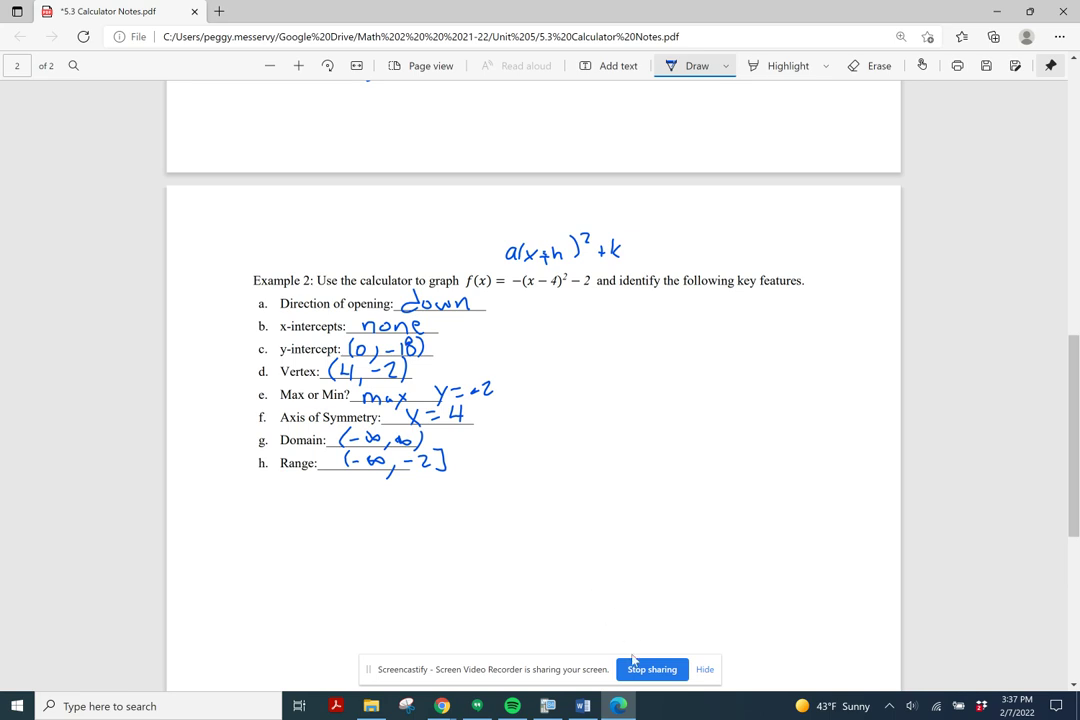
- Switch to TI-SmartView, clear the value result from the graph, and start the maximum calculation for the parabola
left_click(548, 706)
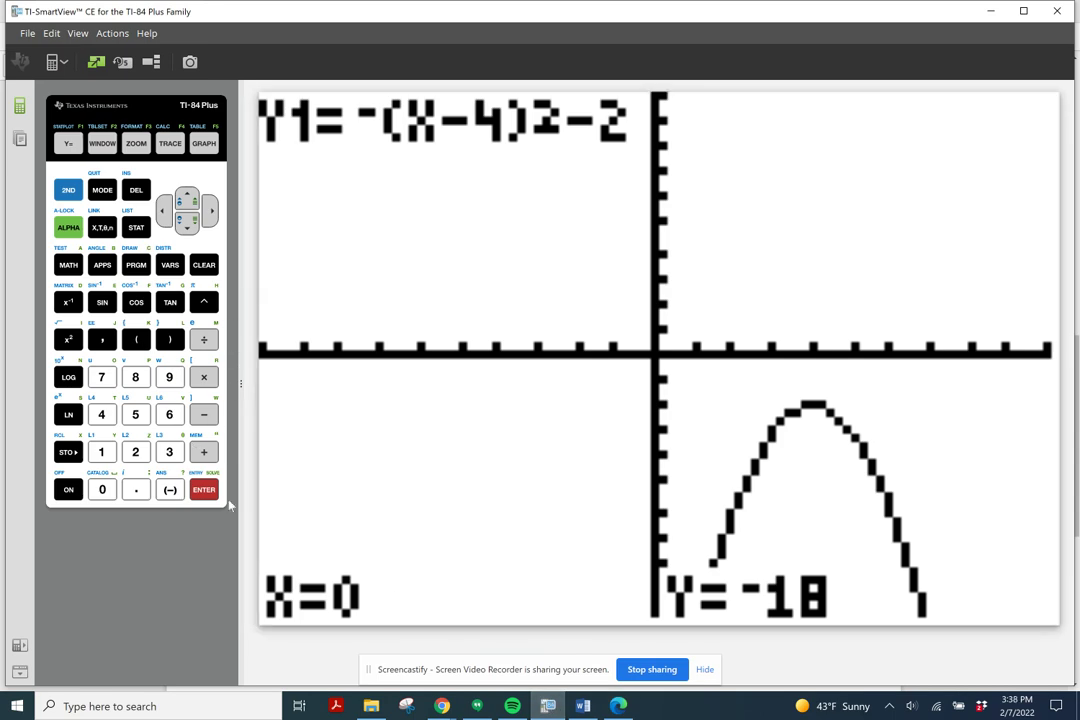
left_click(204, 266)
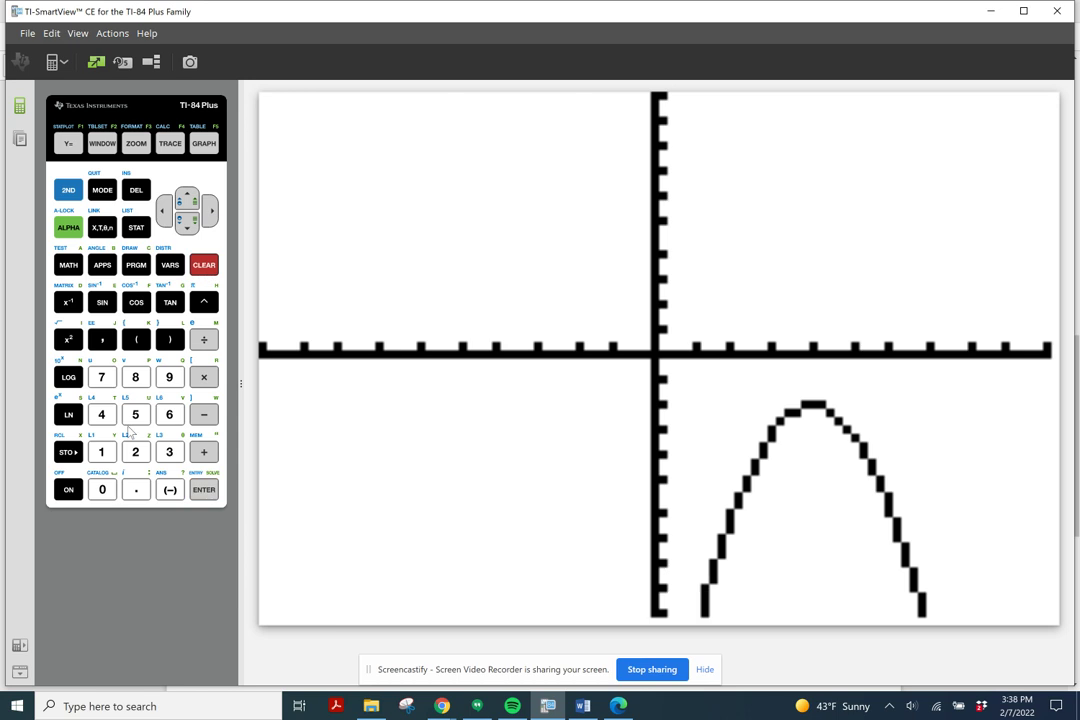
left_click(67, 192)
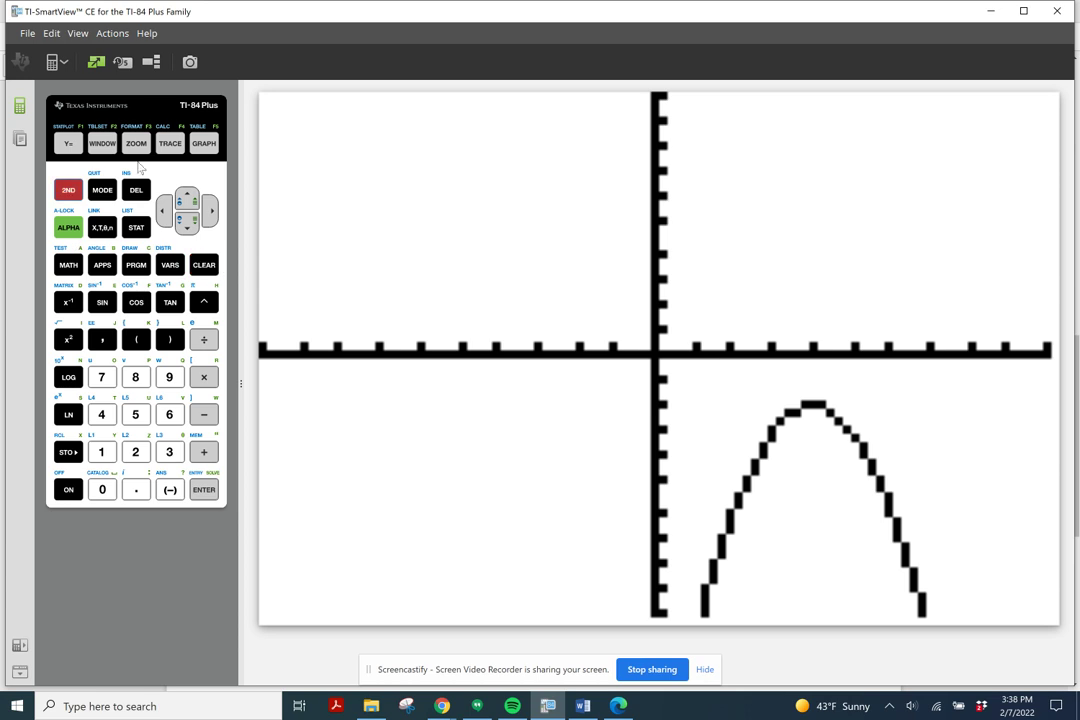
left_click(170, 143)
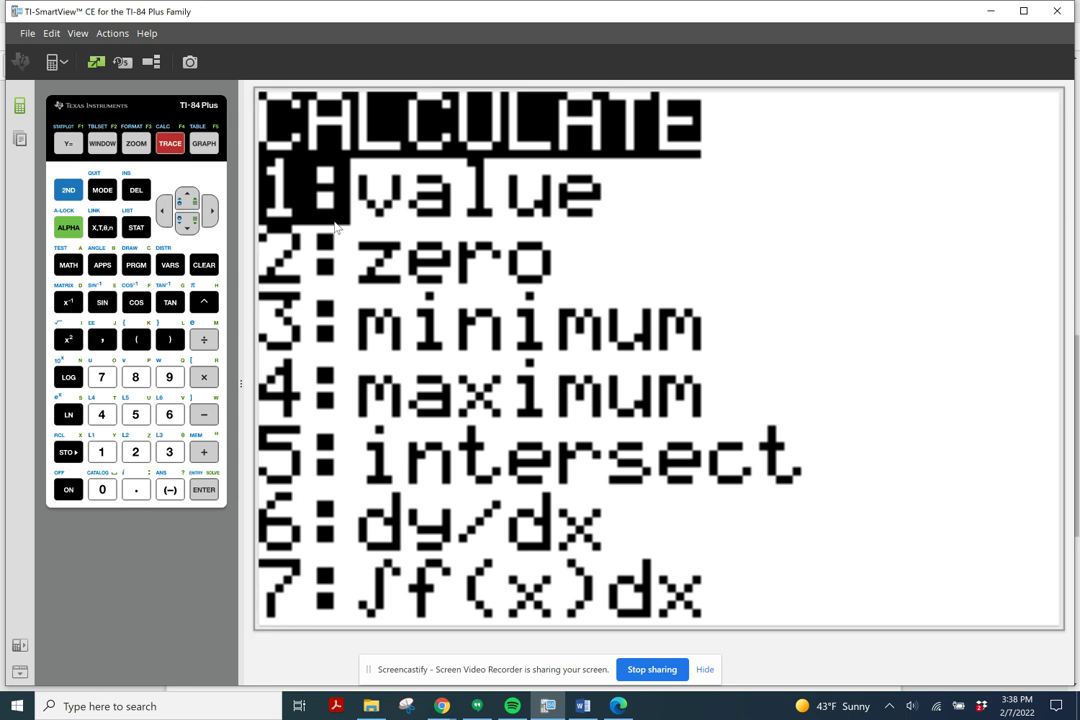
left_click(187, 223)
left_click(187, 223)
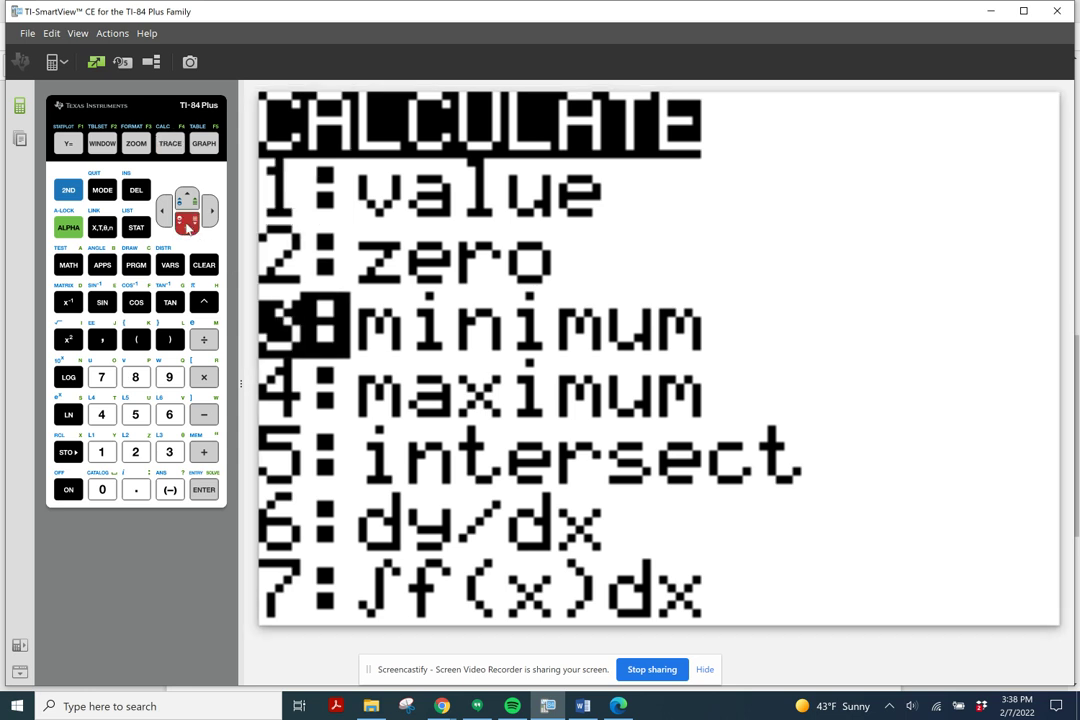
left_click(187, 223)
left_click(200, 489)
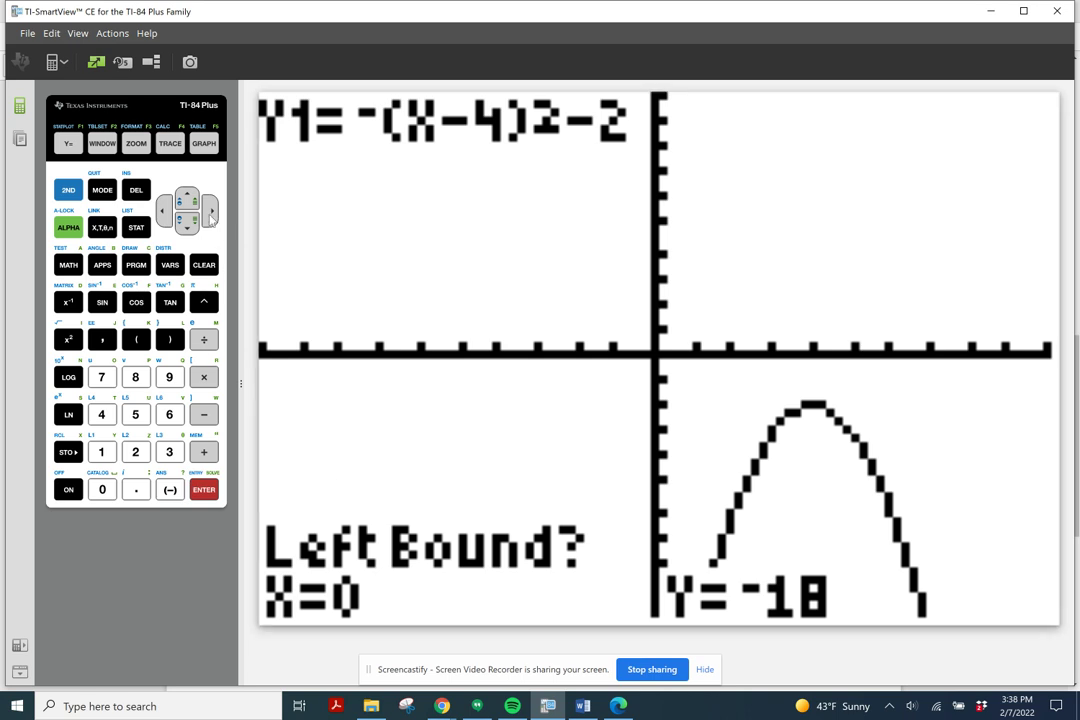
- Set the maximum calculation's left bound on the parabola's rising side at about X=2.13
left_click(209, 212)
left_click(209, 212)
left_click(209, 212)
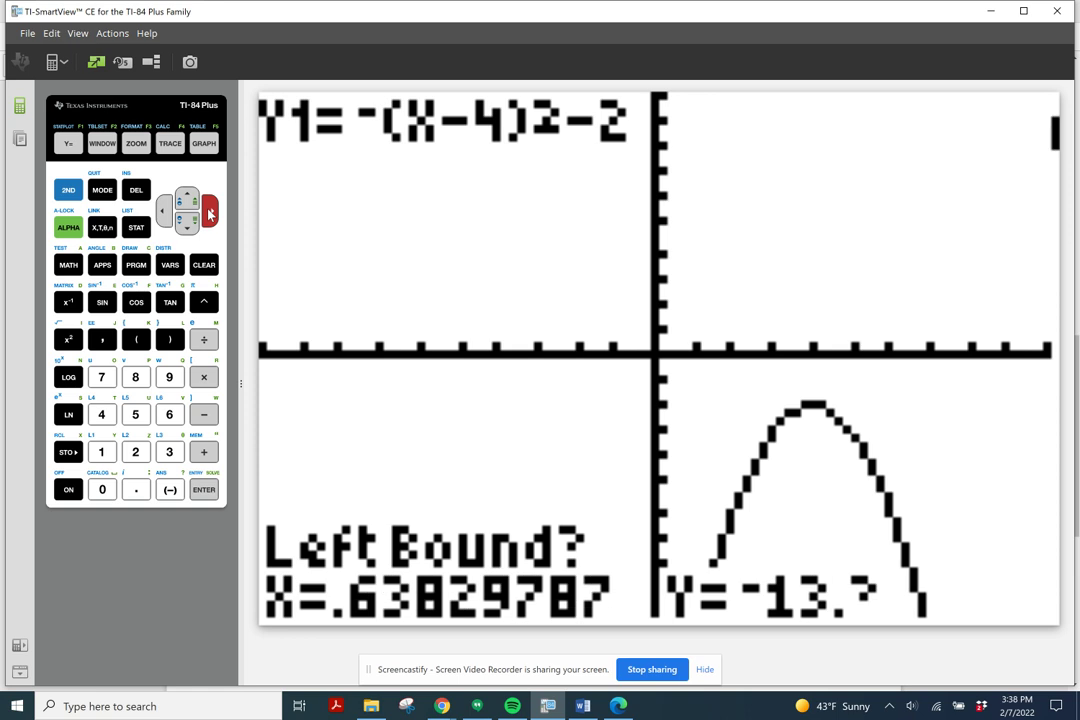
left_click(209, 212)
left_click(209, 213)
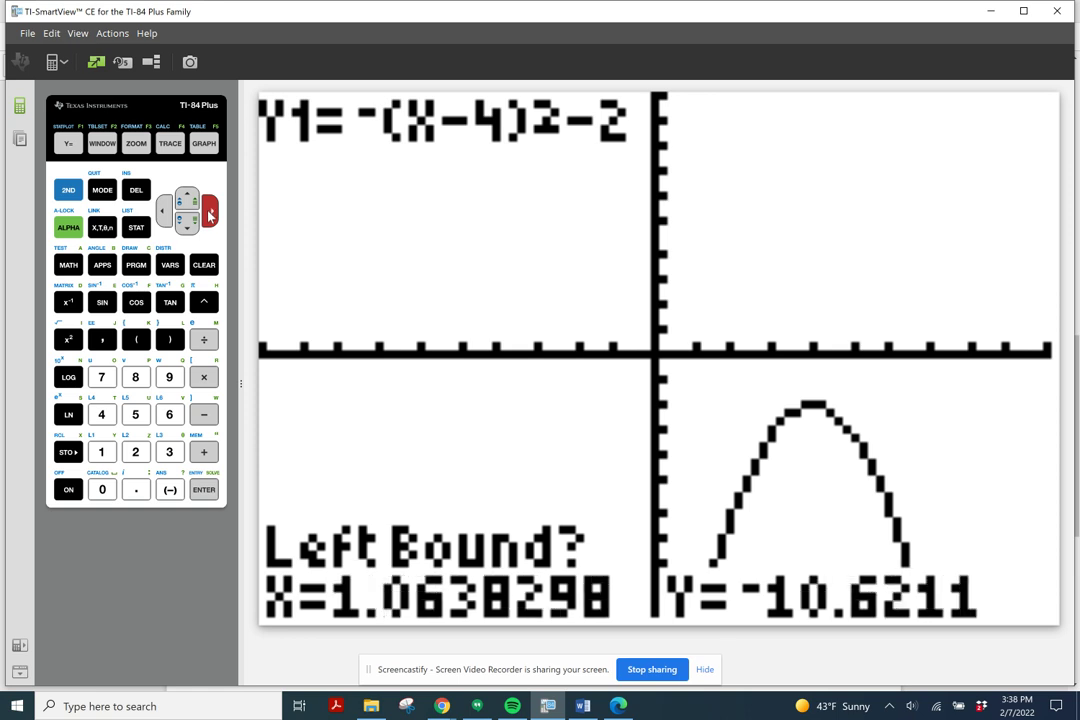
left_click(209, 213)
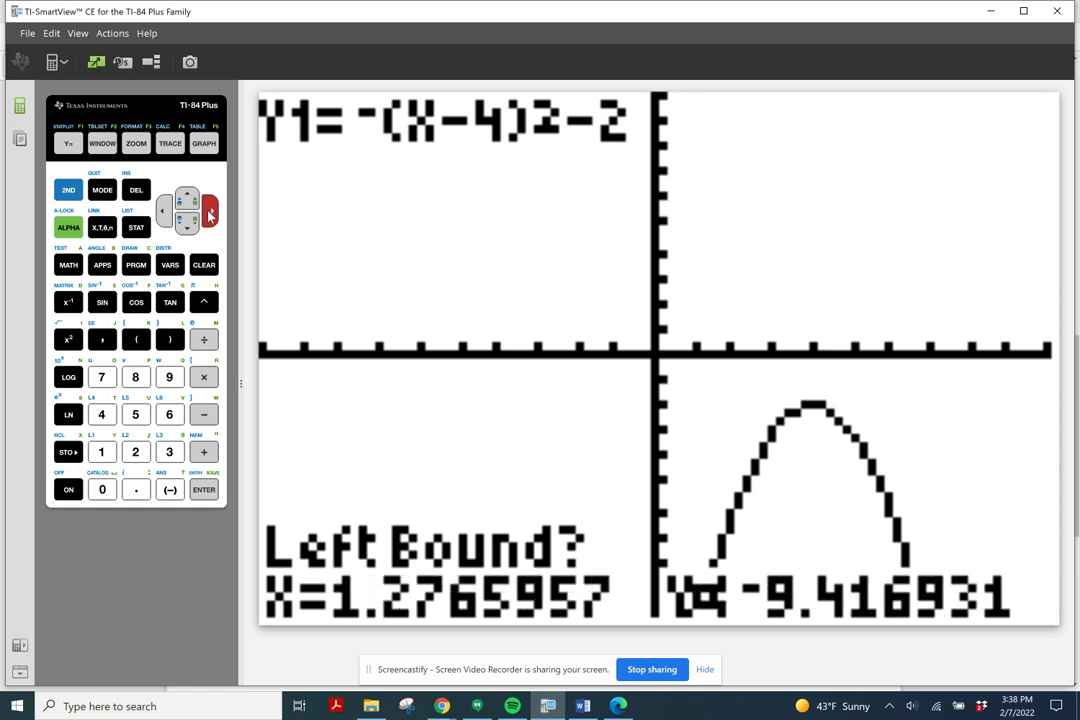
left_click(209, 213)
left_click(209, 213)
left_click(209, 213)
left_click(209, 213)
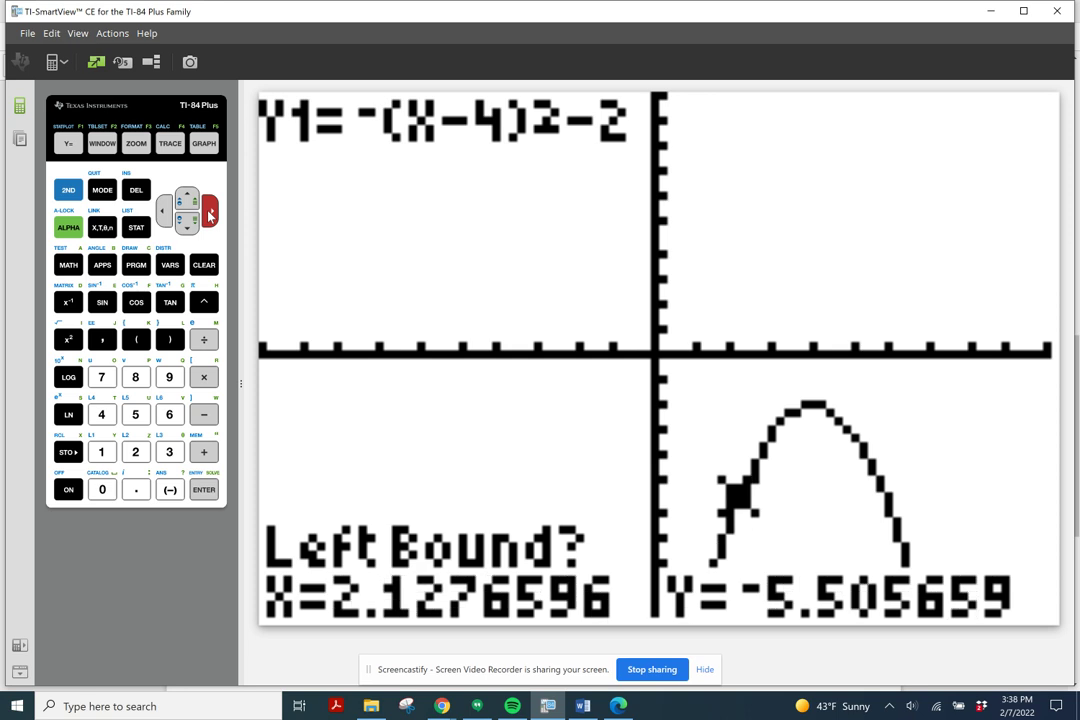
left_click(209, 213)
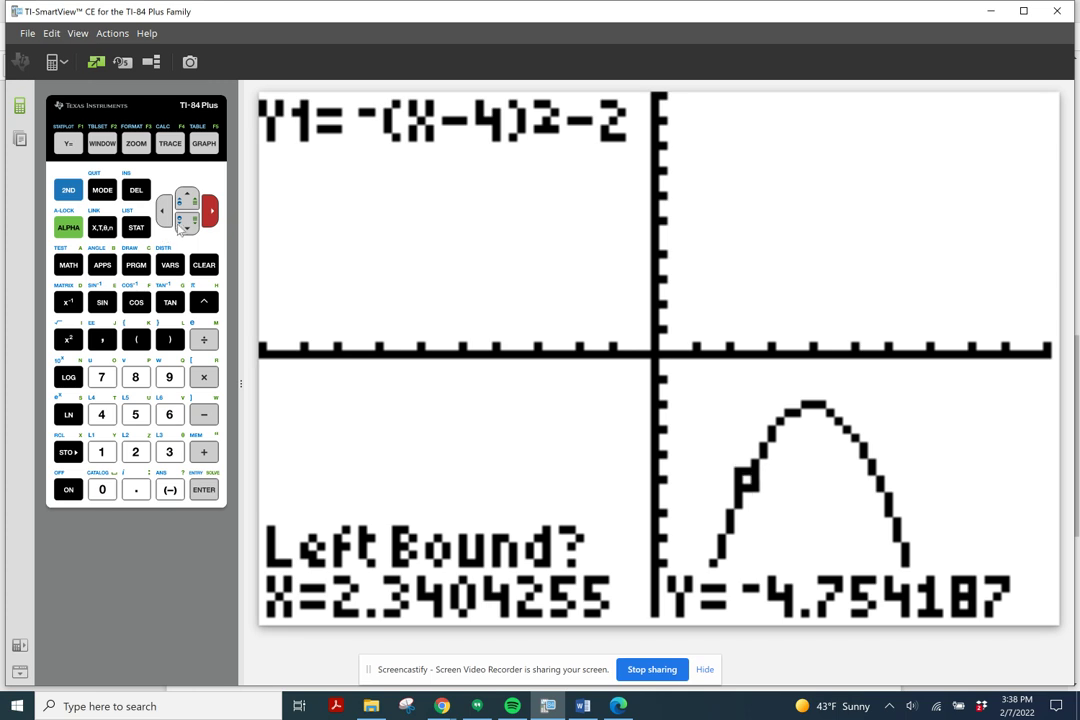
left_click(168, 222)
left_click(168, 222)
left_click(168, 222)
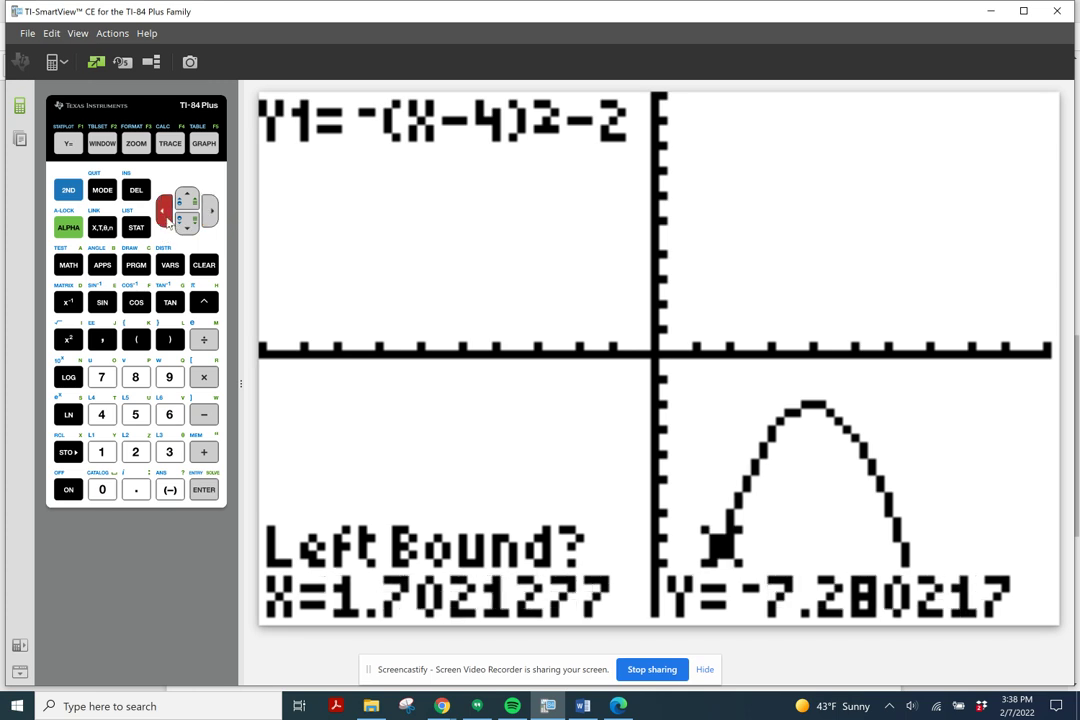
left_click(168, 222)
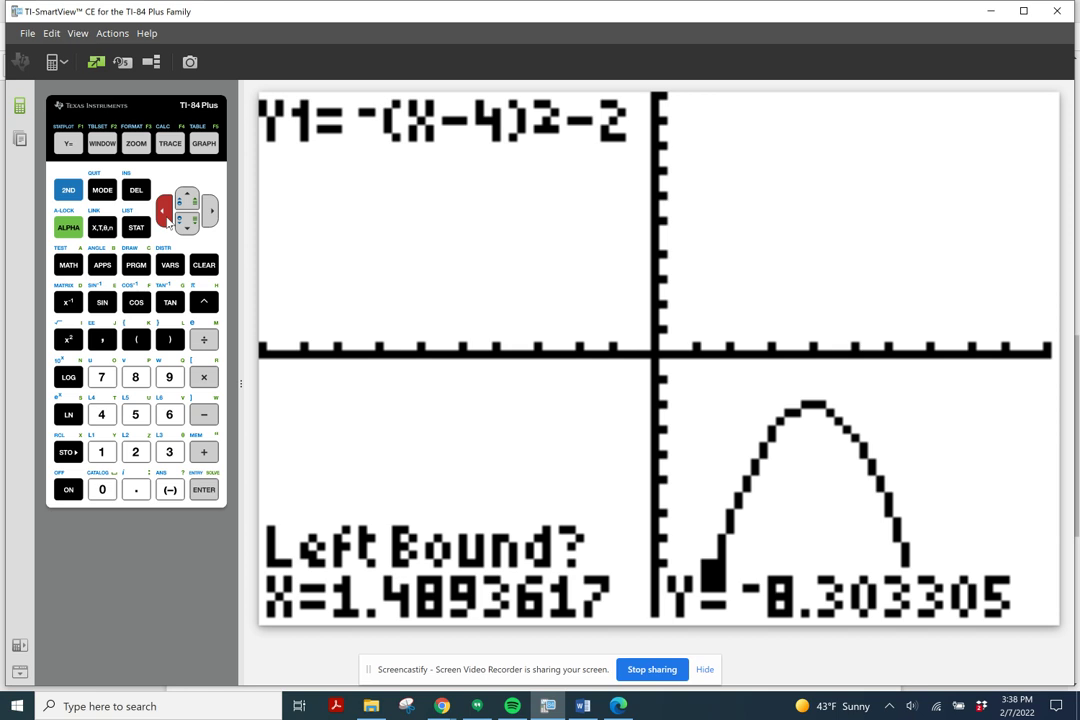
left_click(168, 222)
left_click(168, 222)
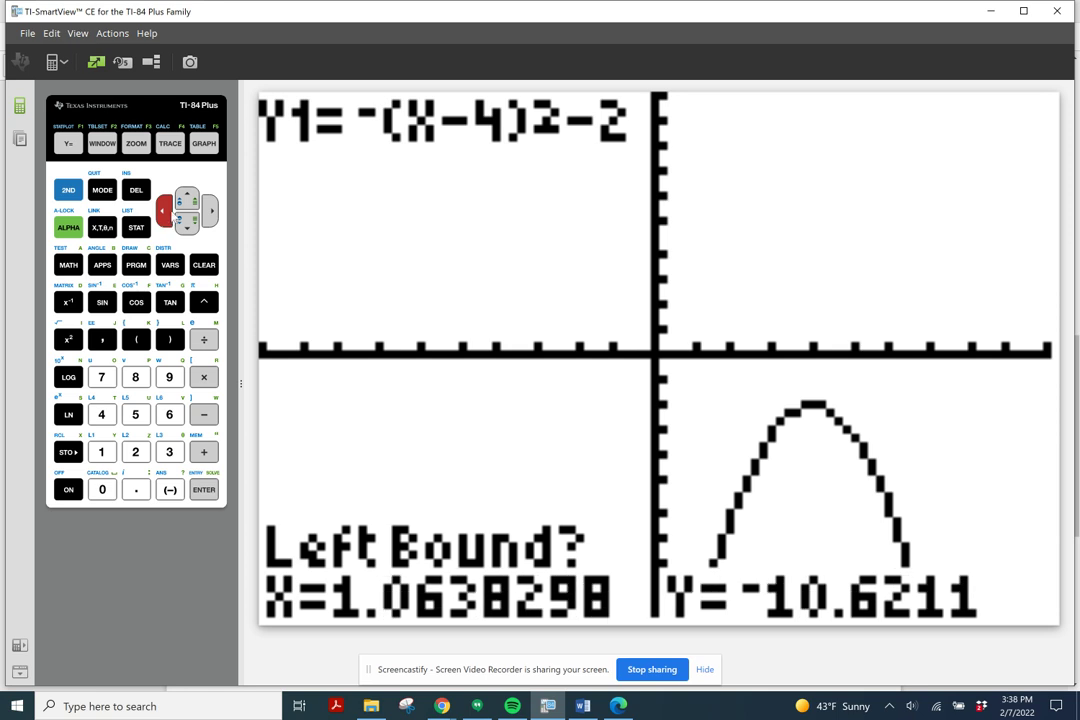
left_click(211, 214)
left_click(211, 214)
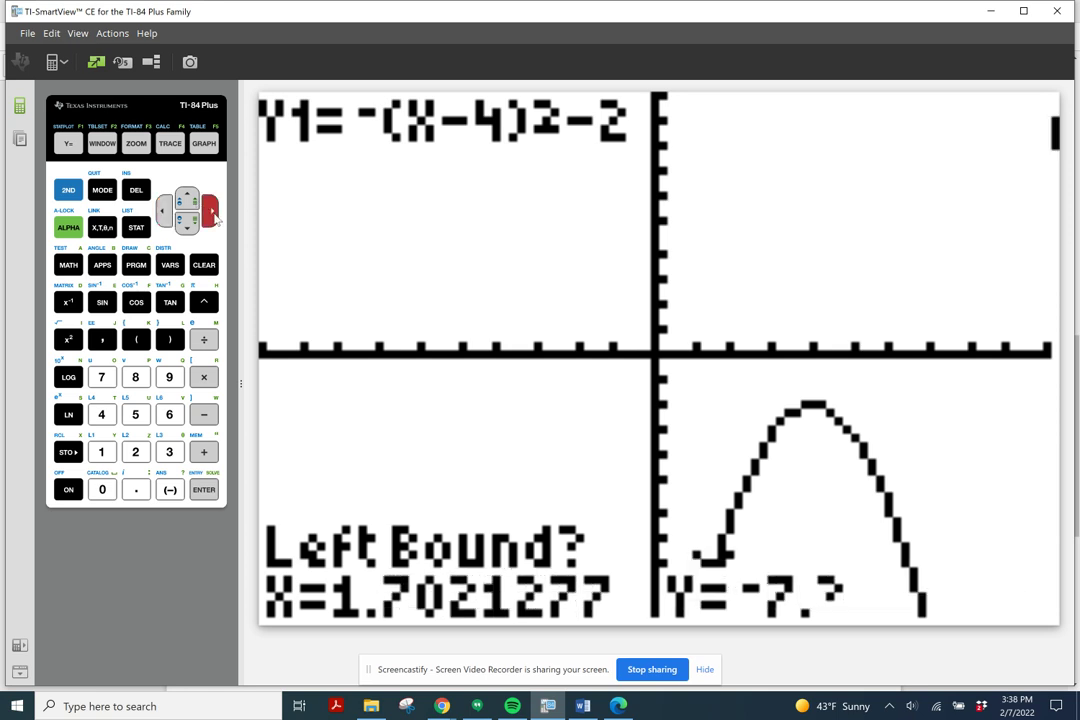
left_click(211, 214)
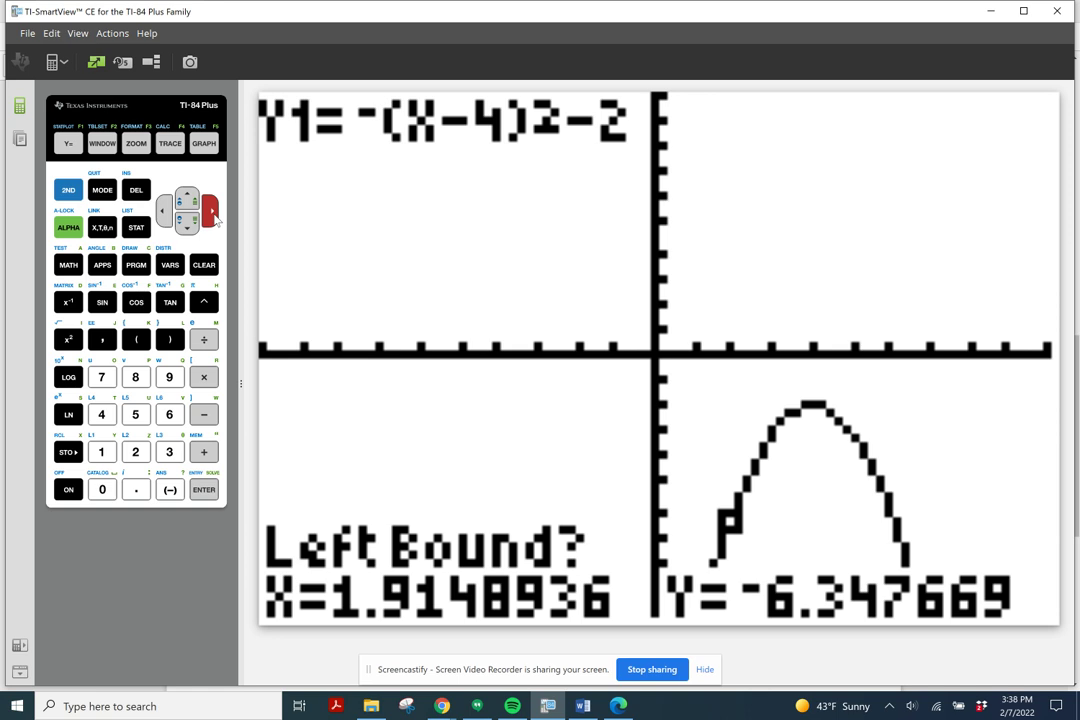
left_click(211, 214)
left_click(203, 489)
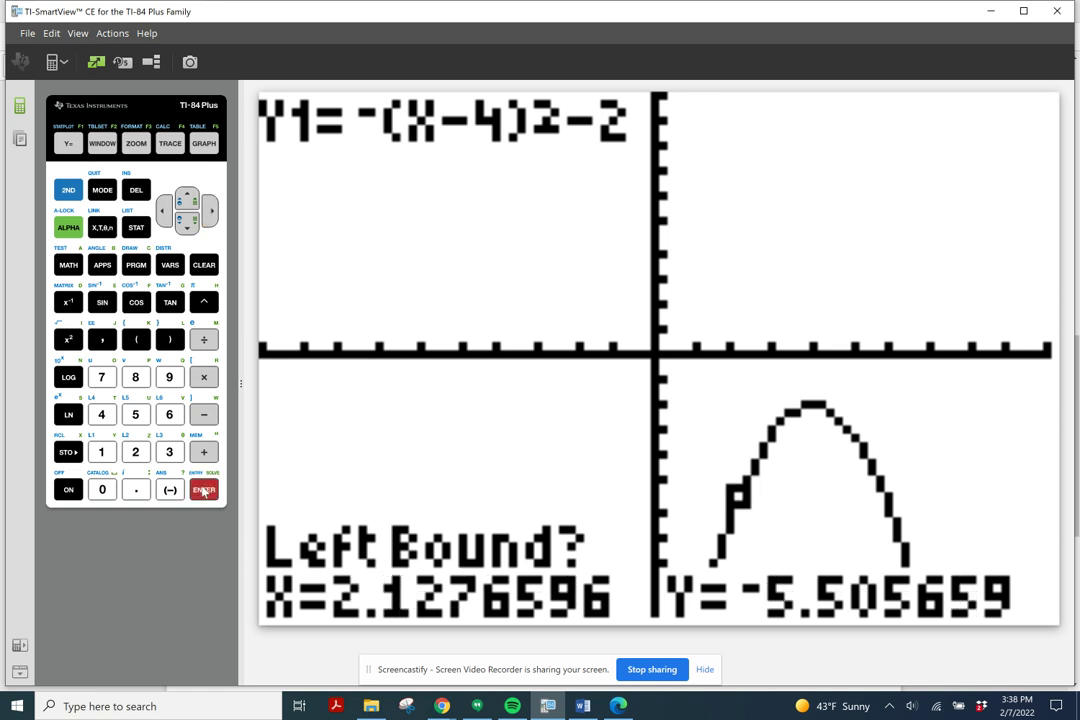
- Set the right bound on the parabola's falling side at about X=5.32 and accept that point as the guess to calculate the maximum
left_click(211, 214)
left_click(211, 214)
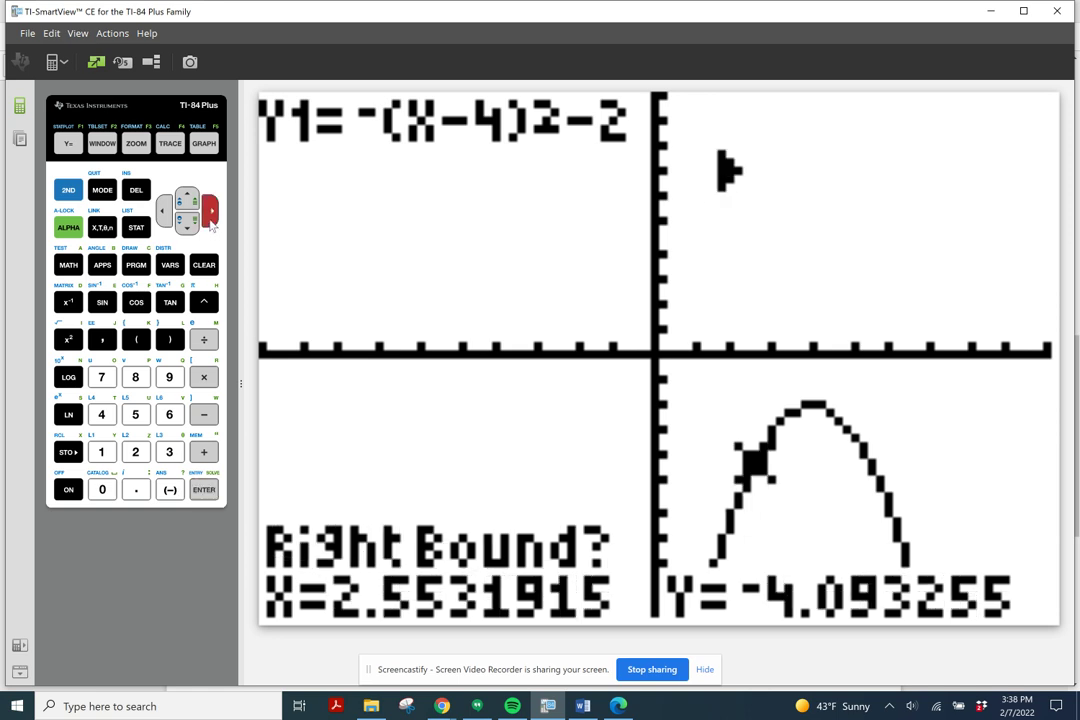
left_click(211, 214)
left_click(211, 214)
left_click(211, 218)
left_click(211, 218)
left_click(211, 218)
left_click(211, 218)
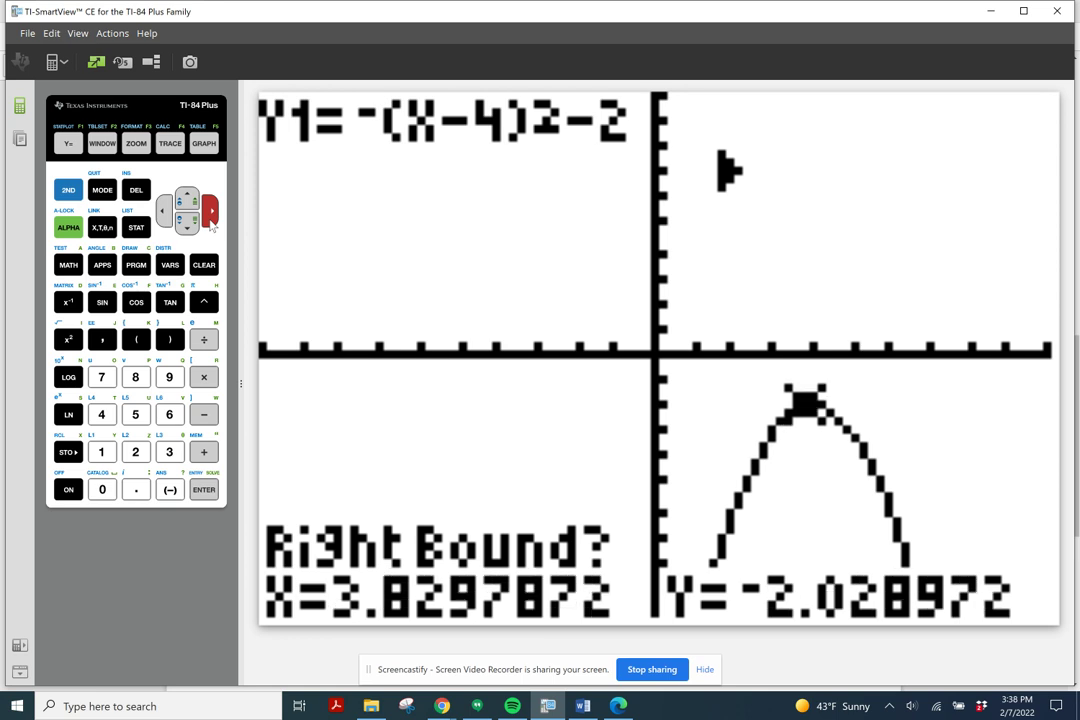
left_click(211, 218)
left_click(211, 218)
left_click(211, 218)
left_click(211, 220)
left_click(211, 220)
left_click(211, 220)
left_click(211, 220)
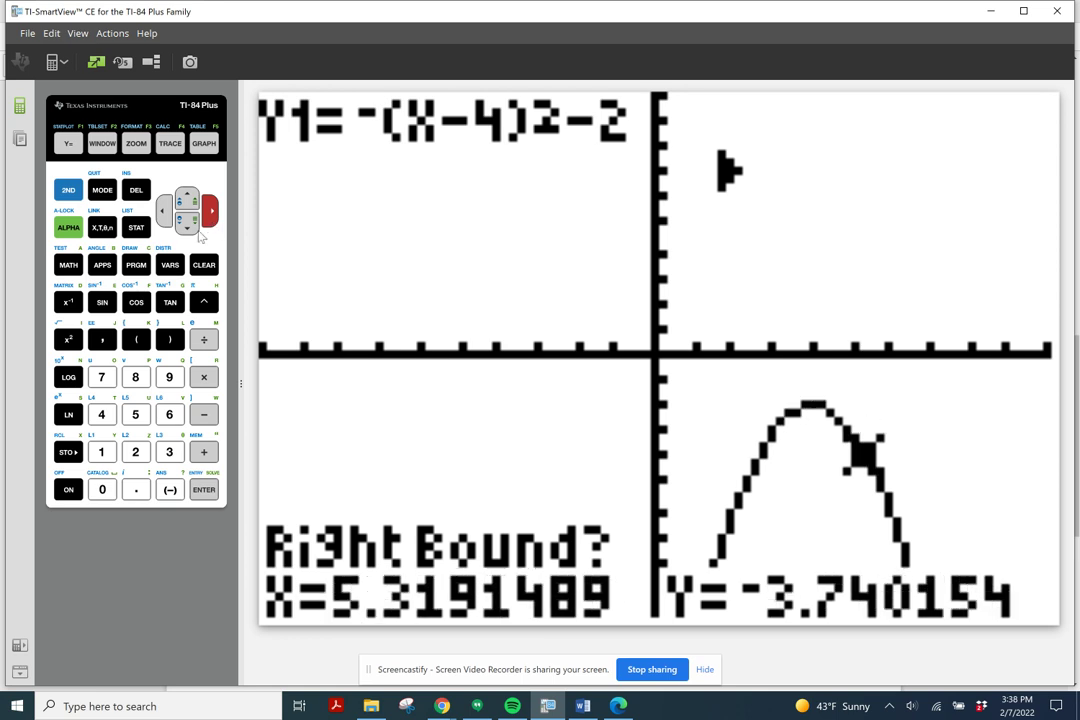
left_click(205, 490)
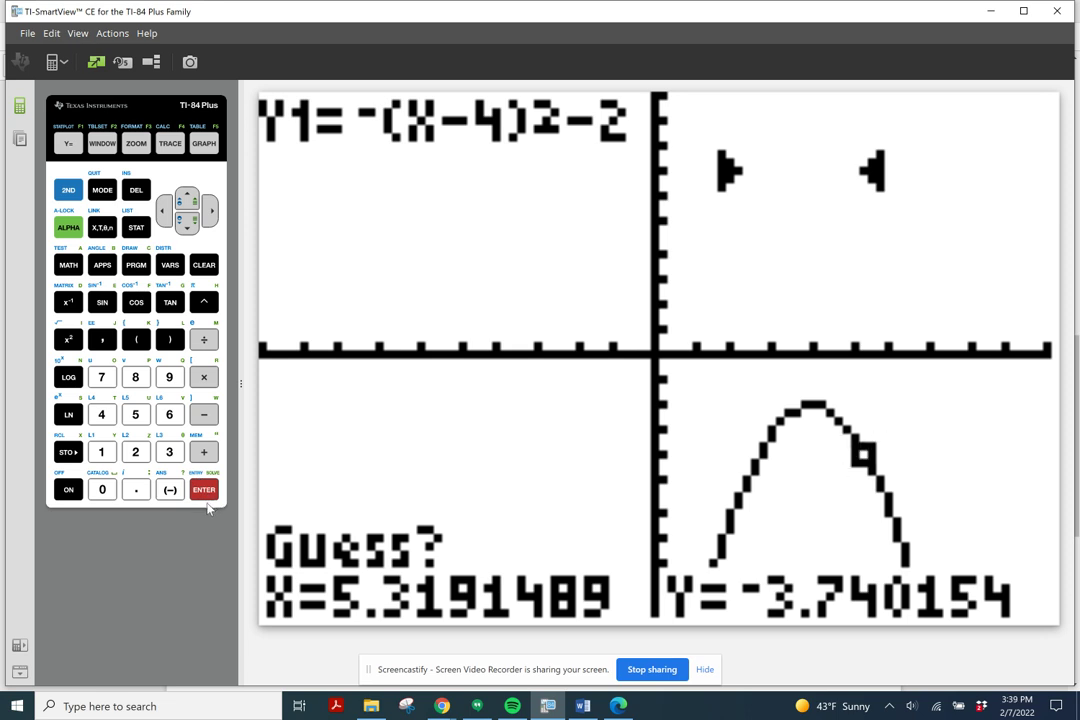
left_click(205, 493)
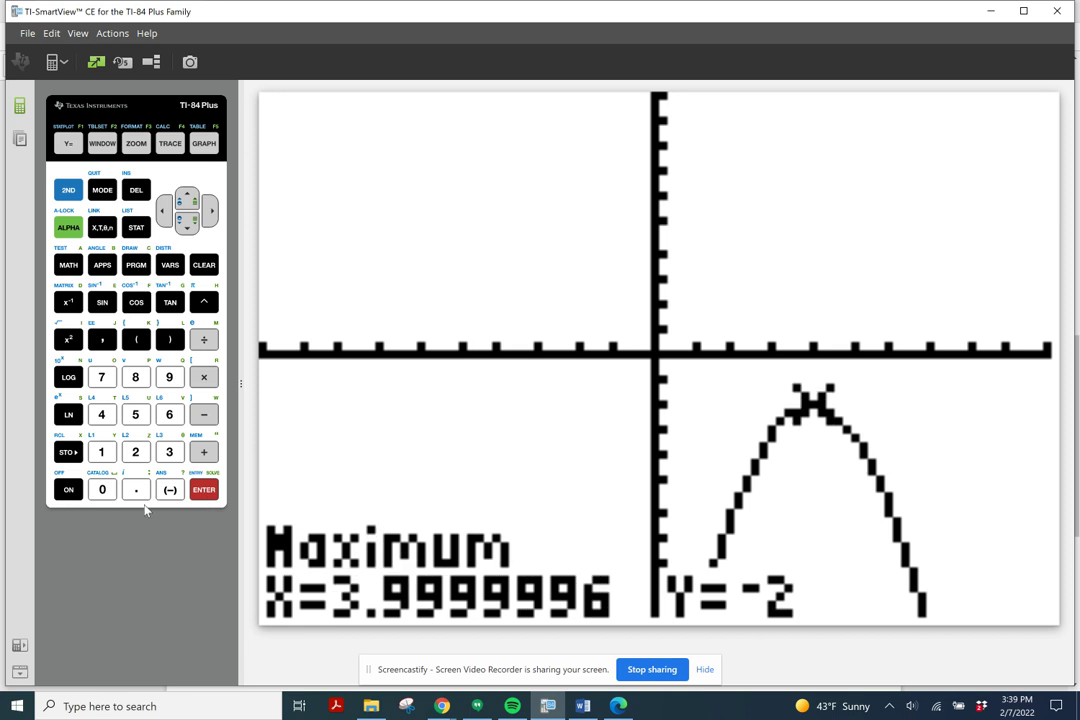